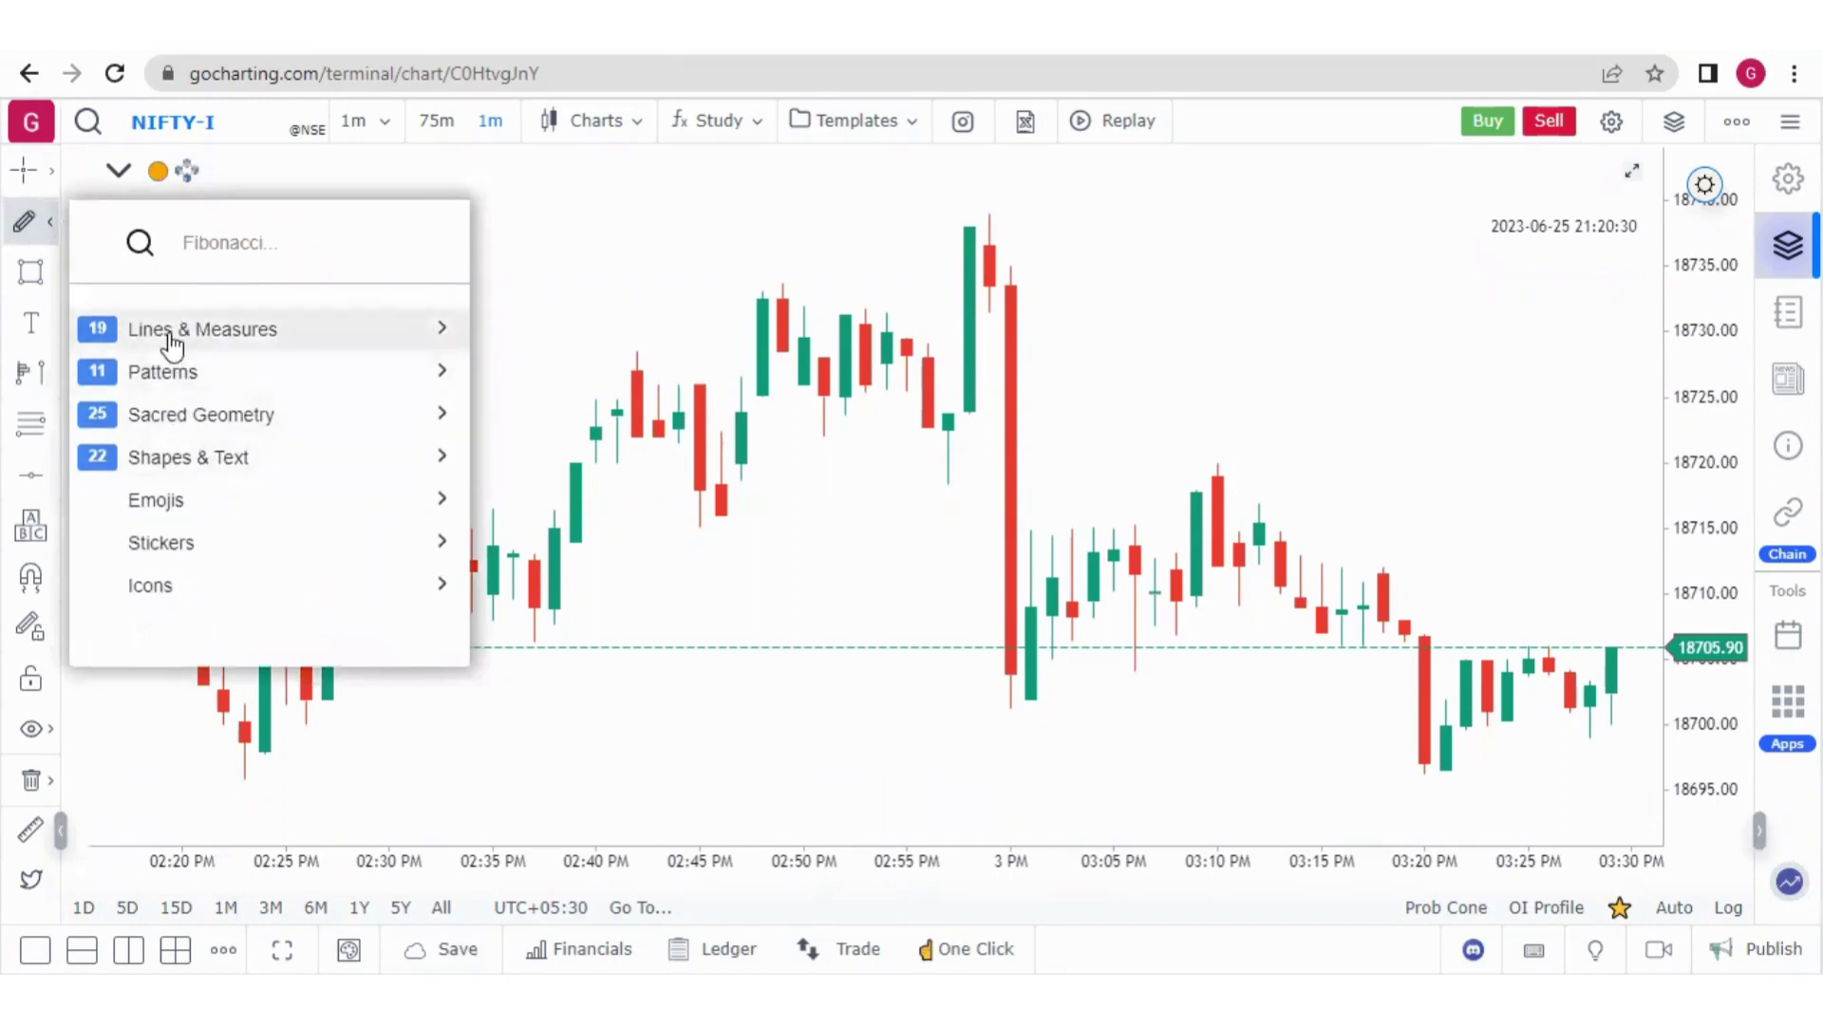
Mark Horizontal Ray as a favourite in the Lines & Measures tools
mouse_move(172, 346)
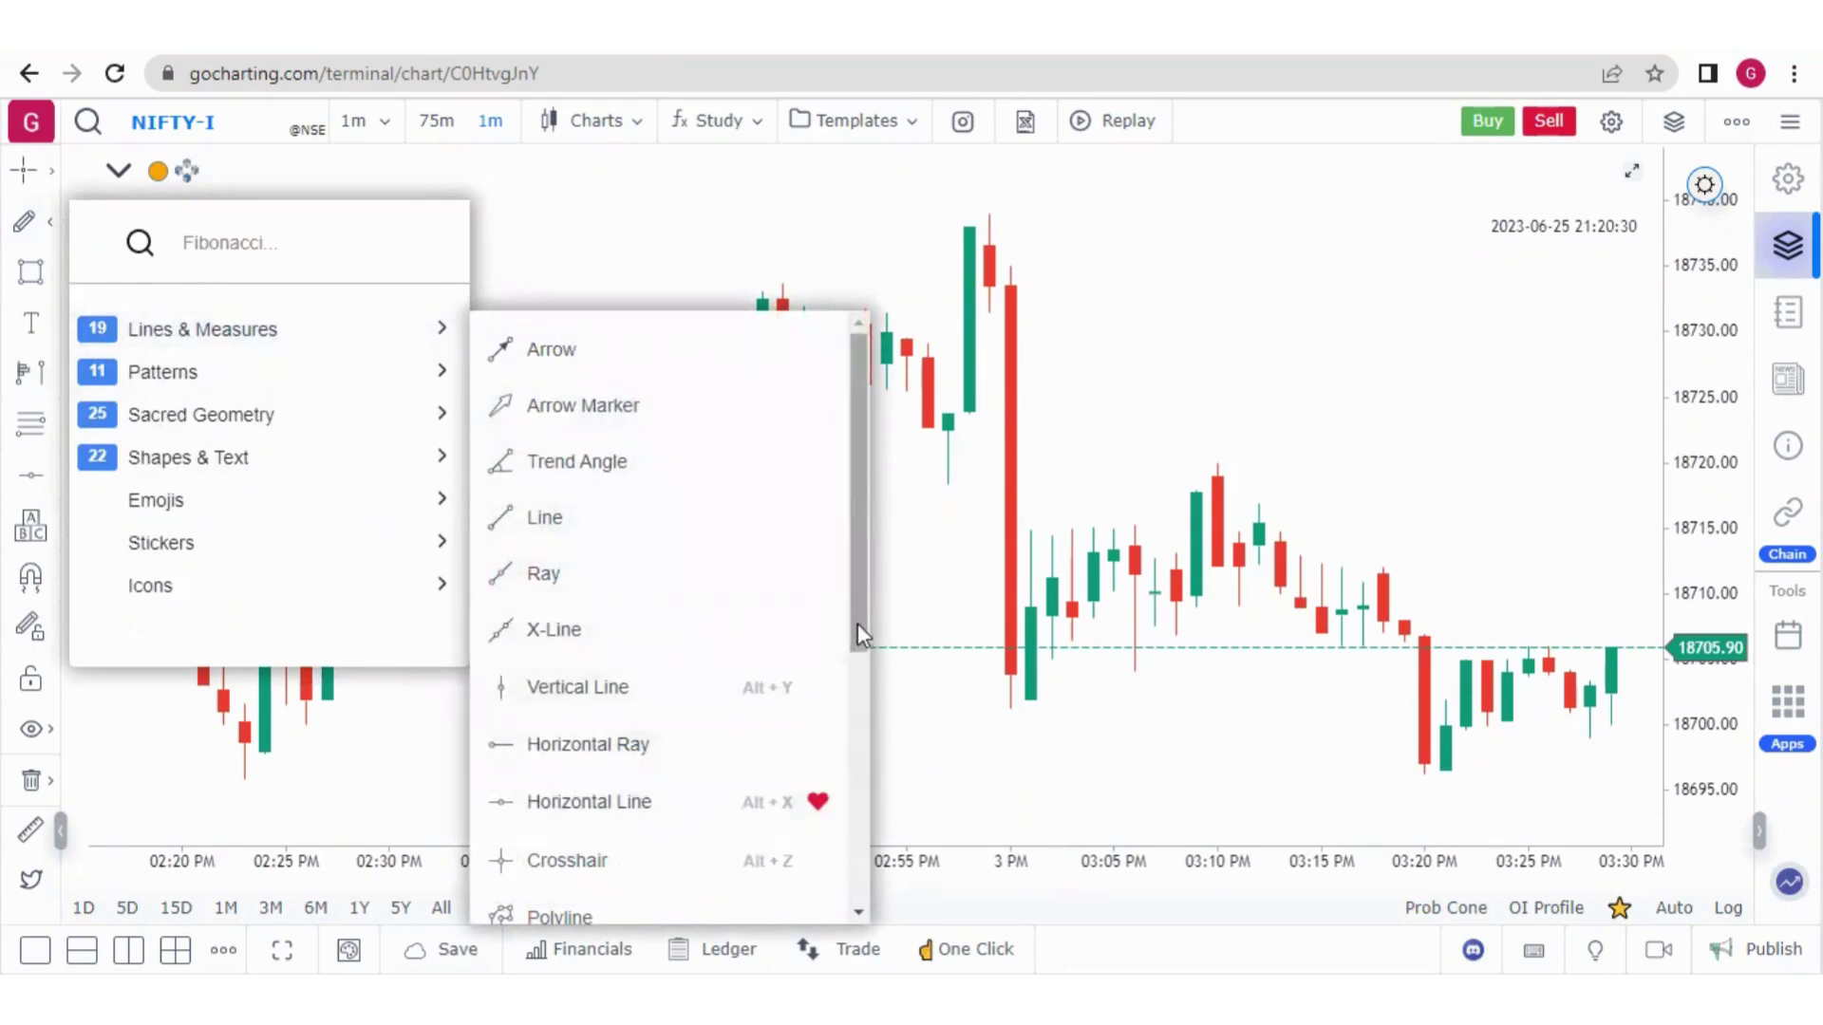
scroll(864, 676, "down", 1)
mouse_move(861, 676)
left_mouse_down()
mouse_move(855, 875)
mouse_move(861, 667)
left_mouse_up()
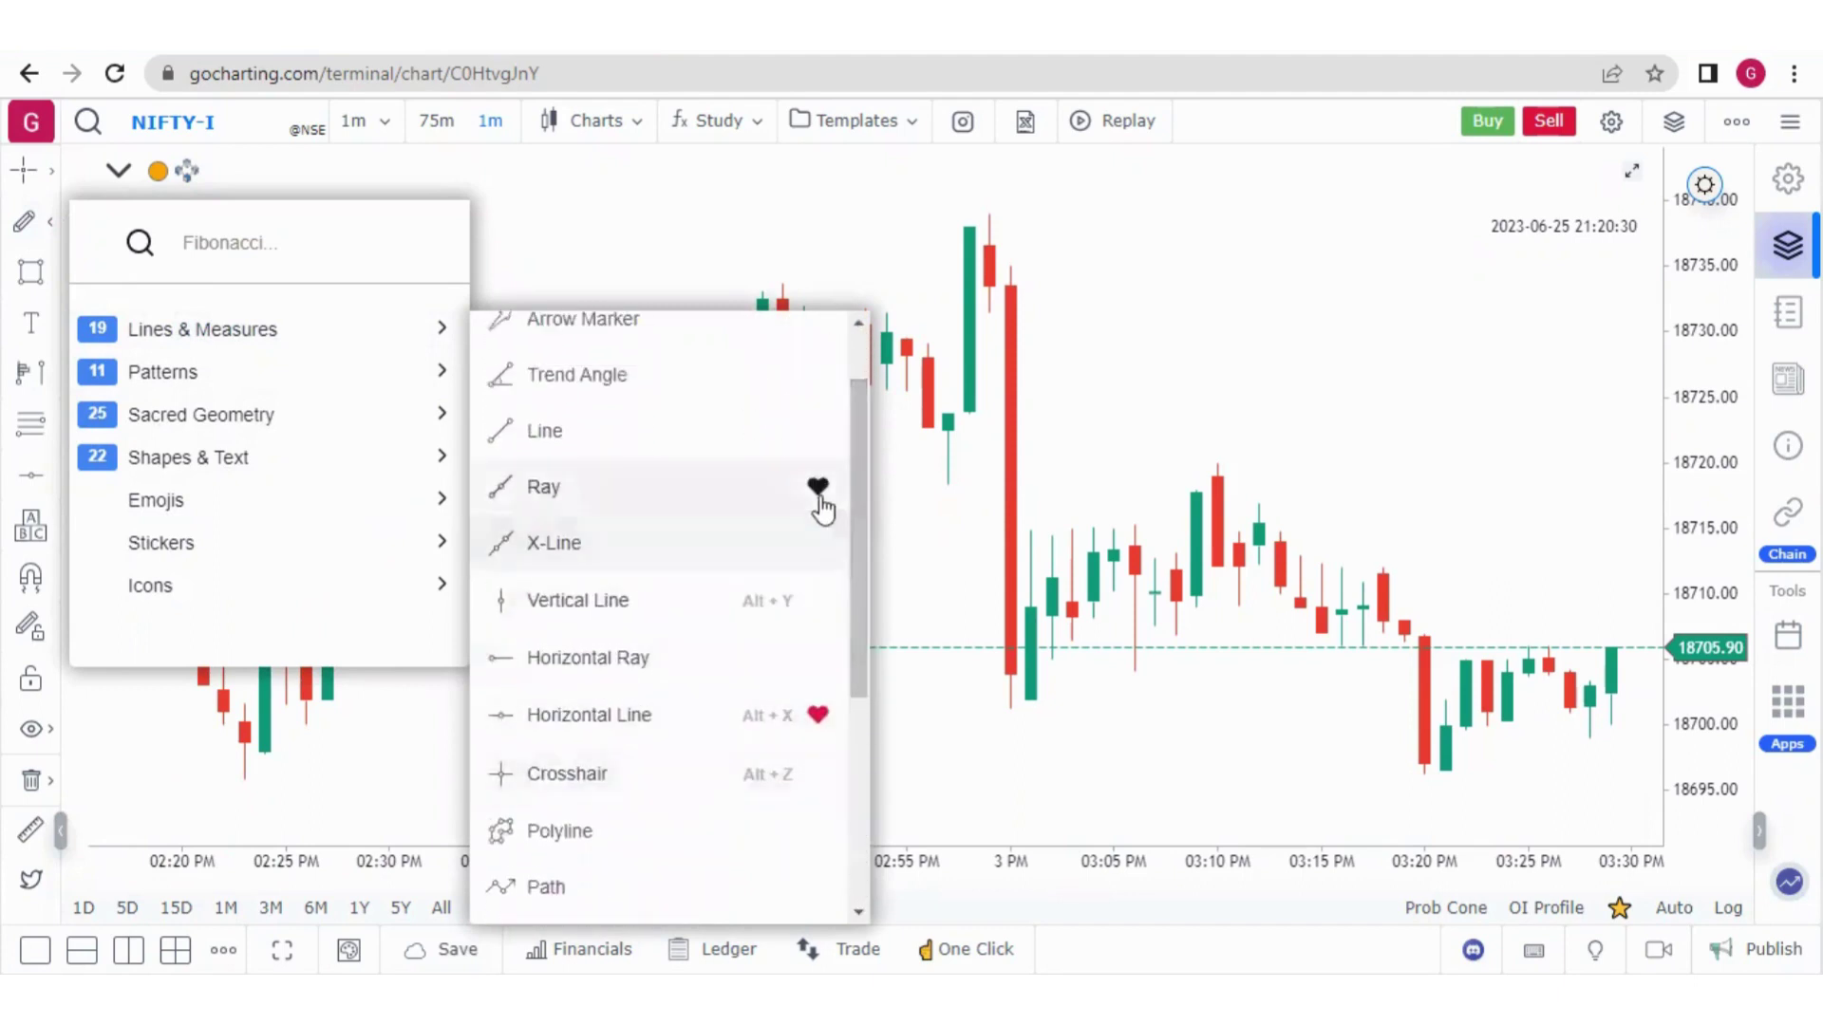
left_click_drag(855, 481, 862, 436)
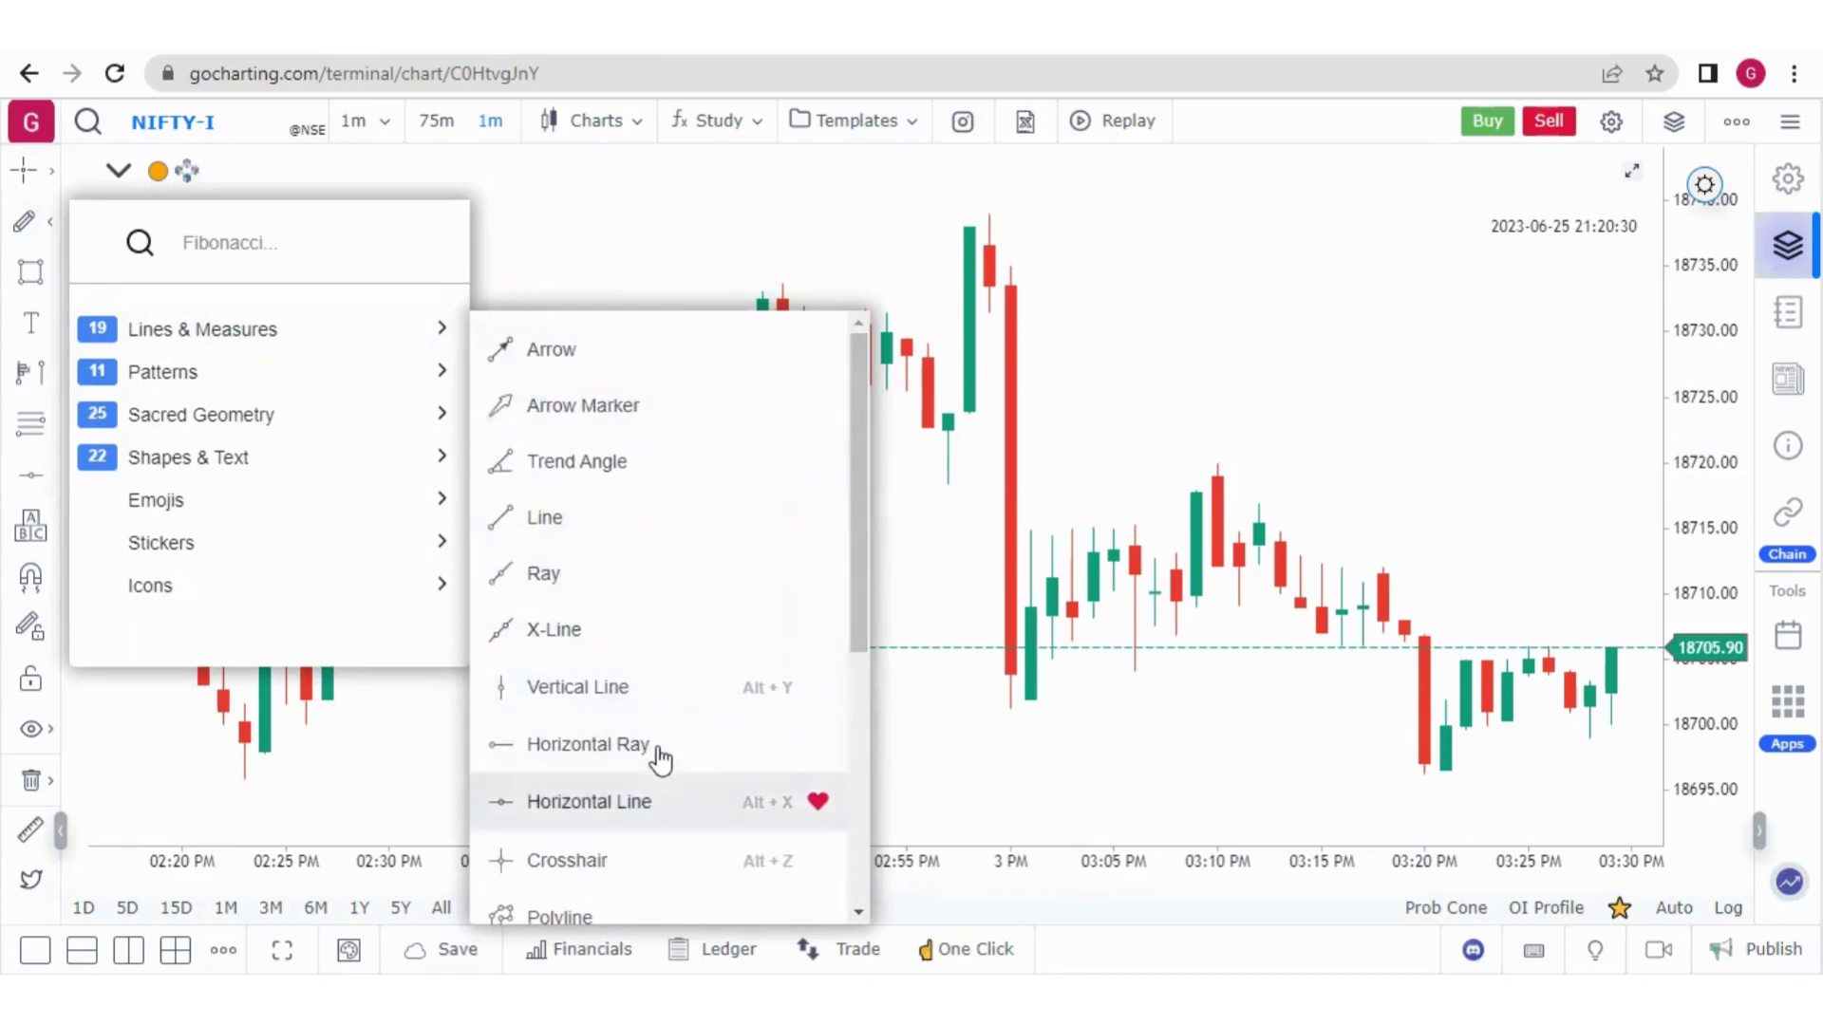
left_click(818, 744)
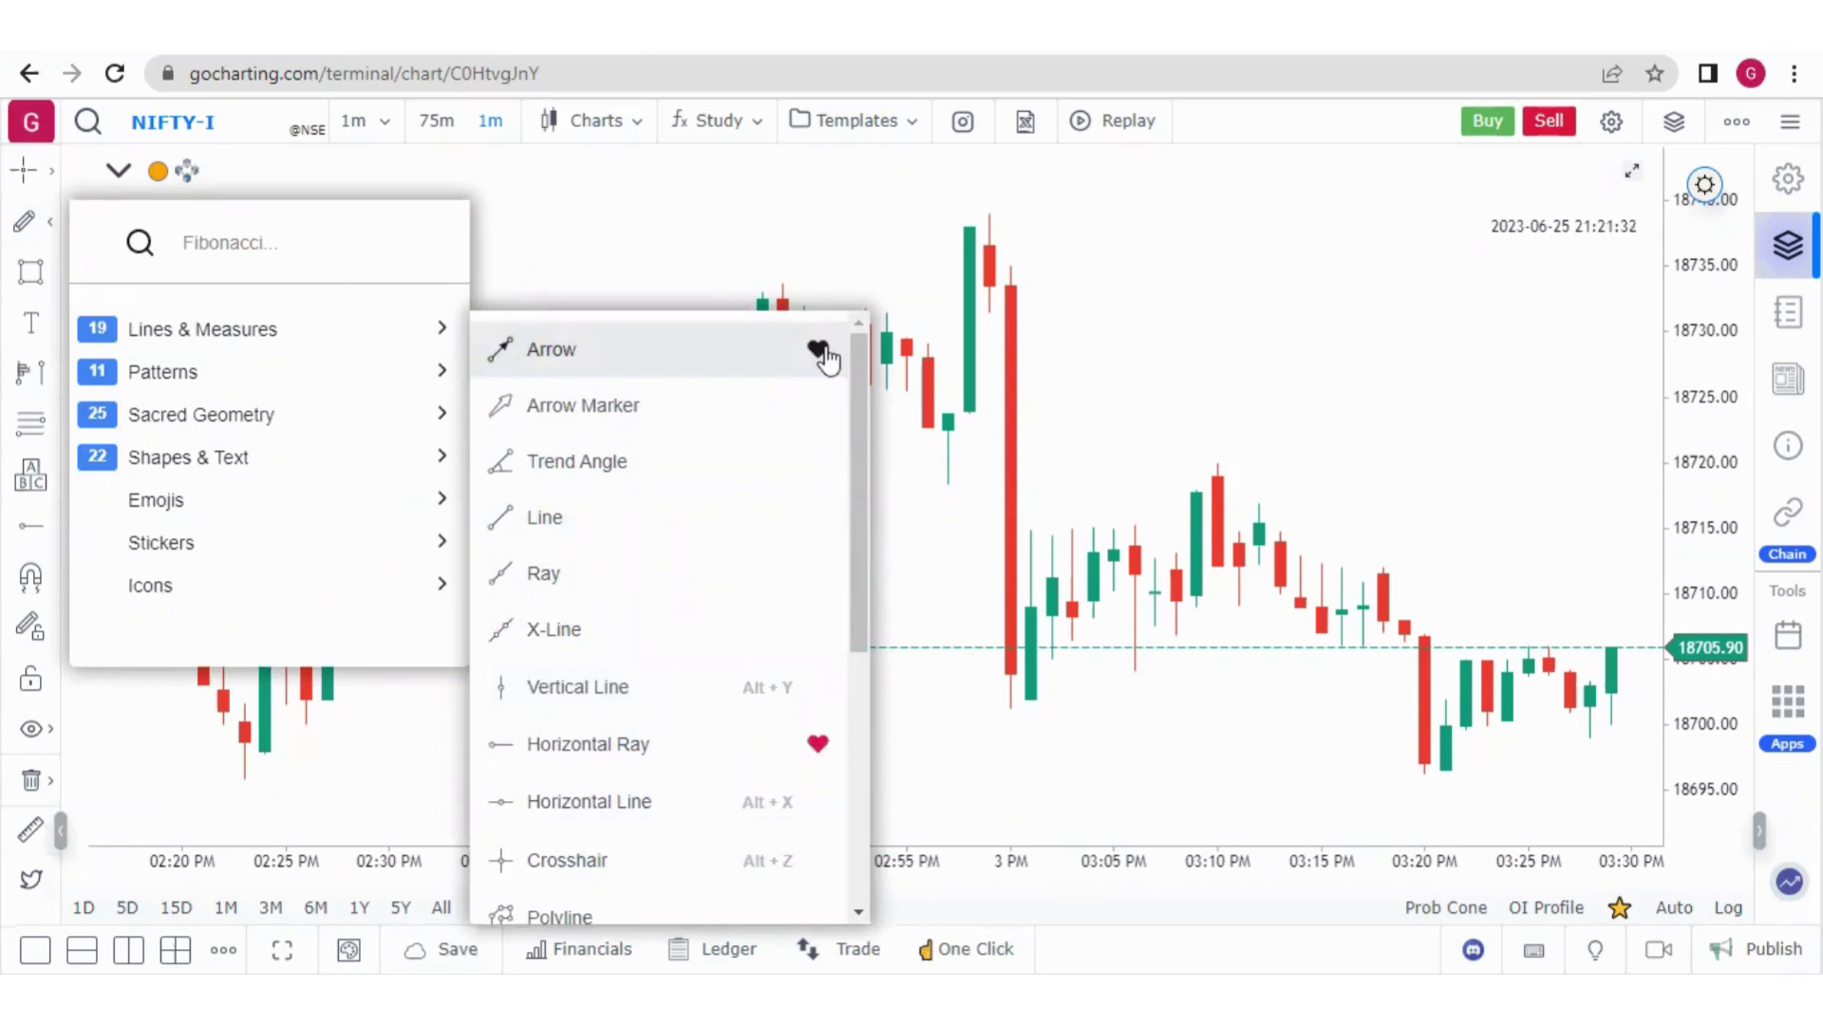
Toggle Arrow's favourite on and off, then show the Patterns tools (Cipher, ABCD, Elliott waves)
left_click(820, 350)
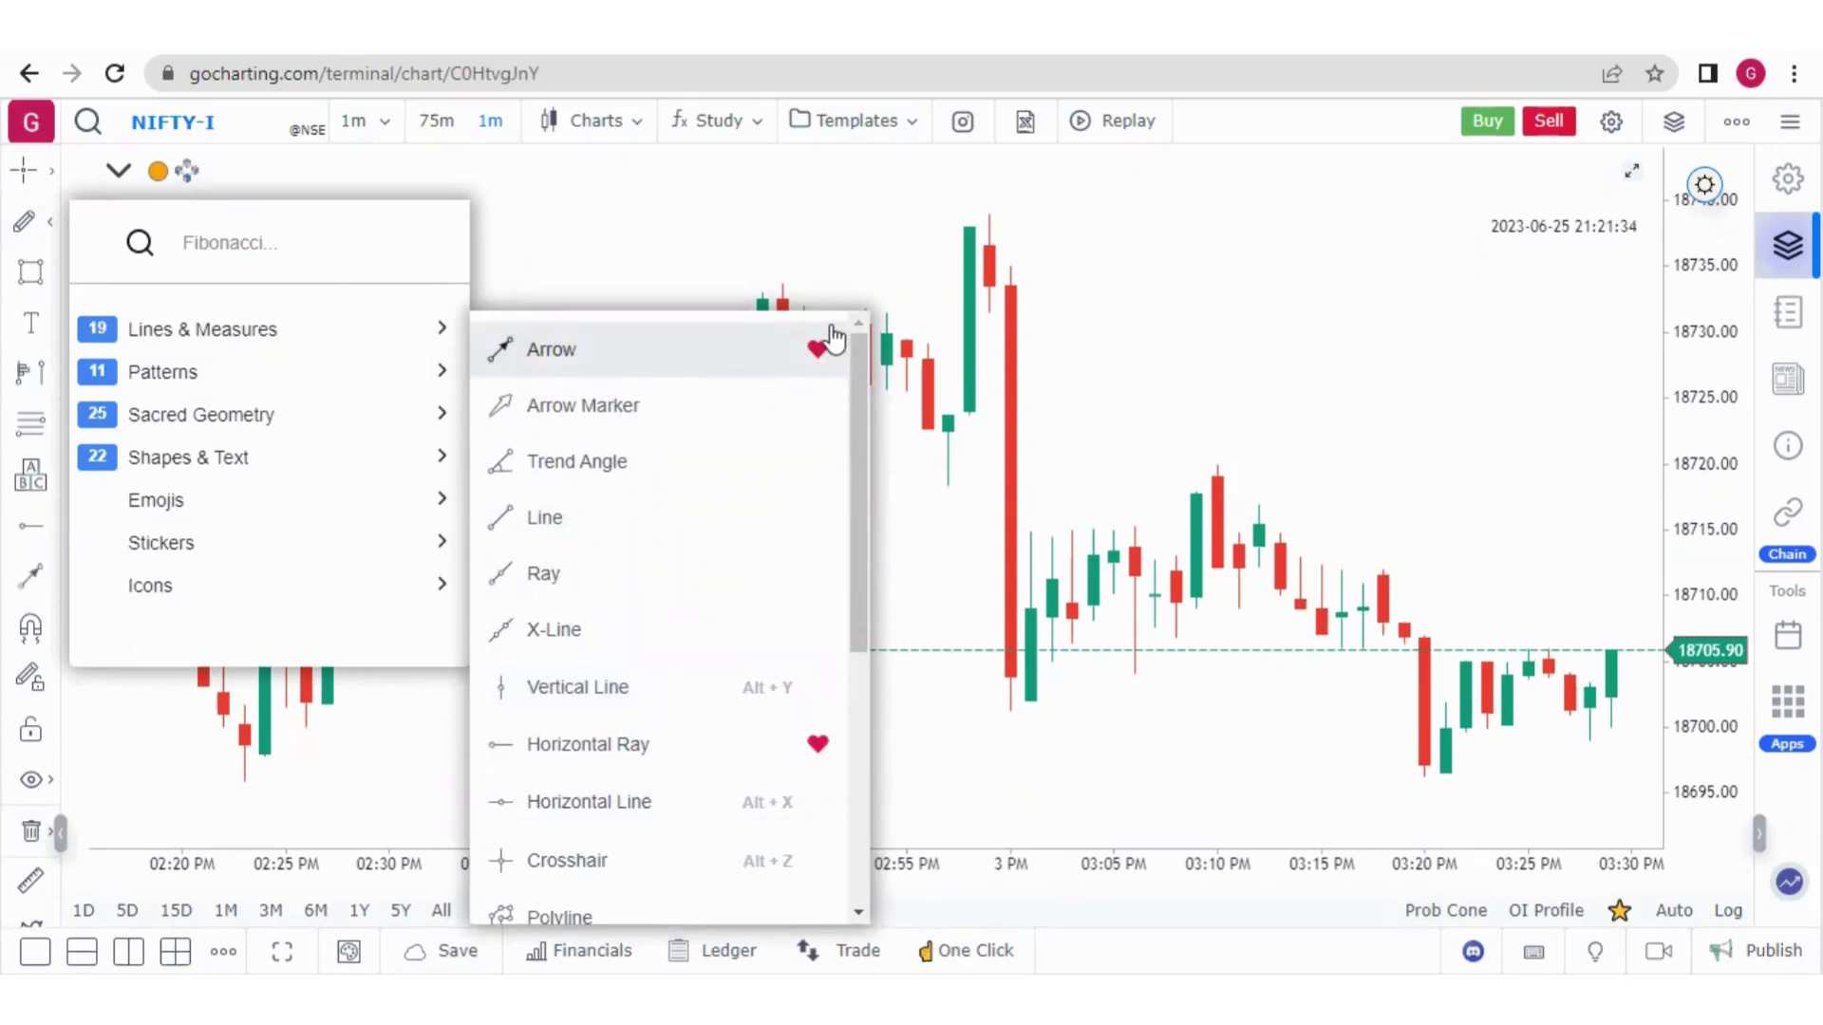
left_click(816, 352)
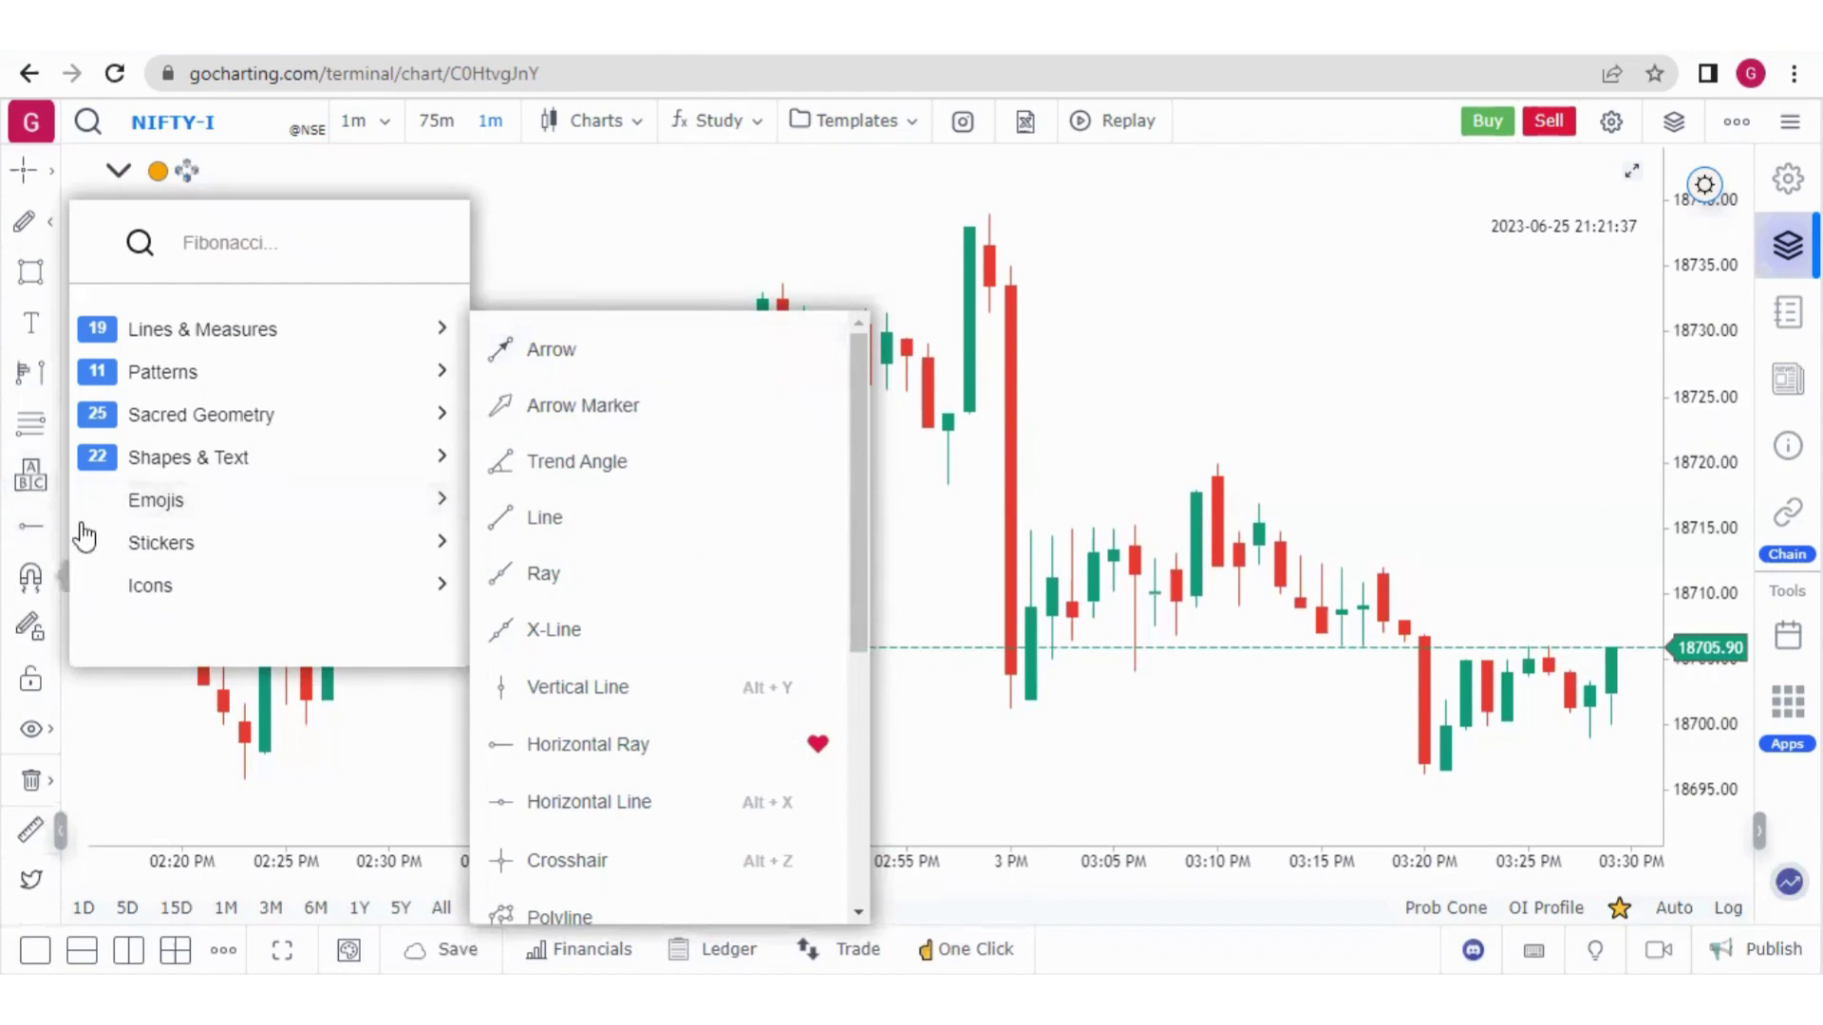
left_click(254, 378)
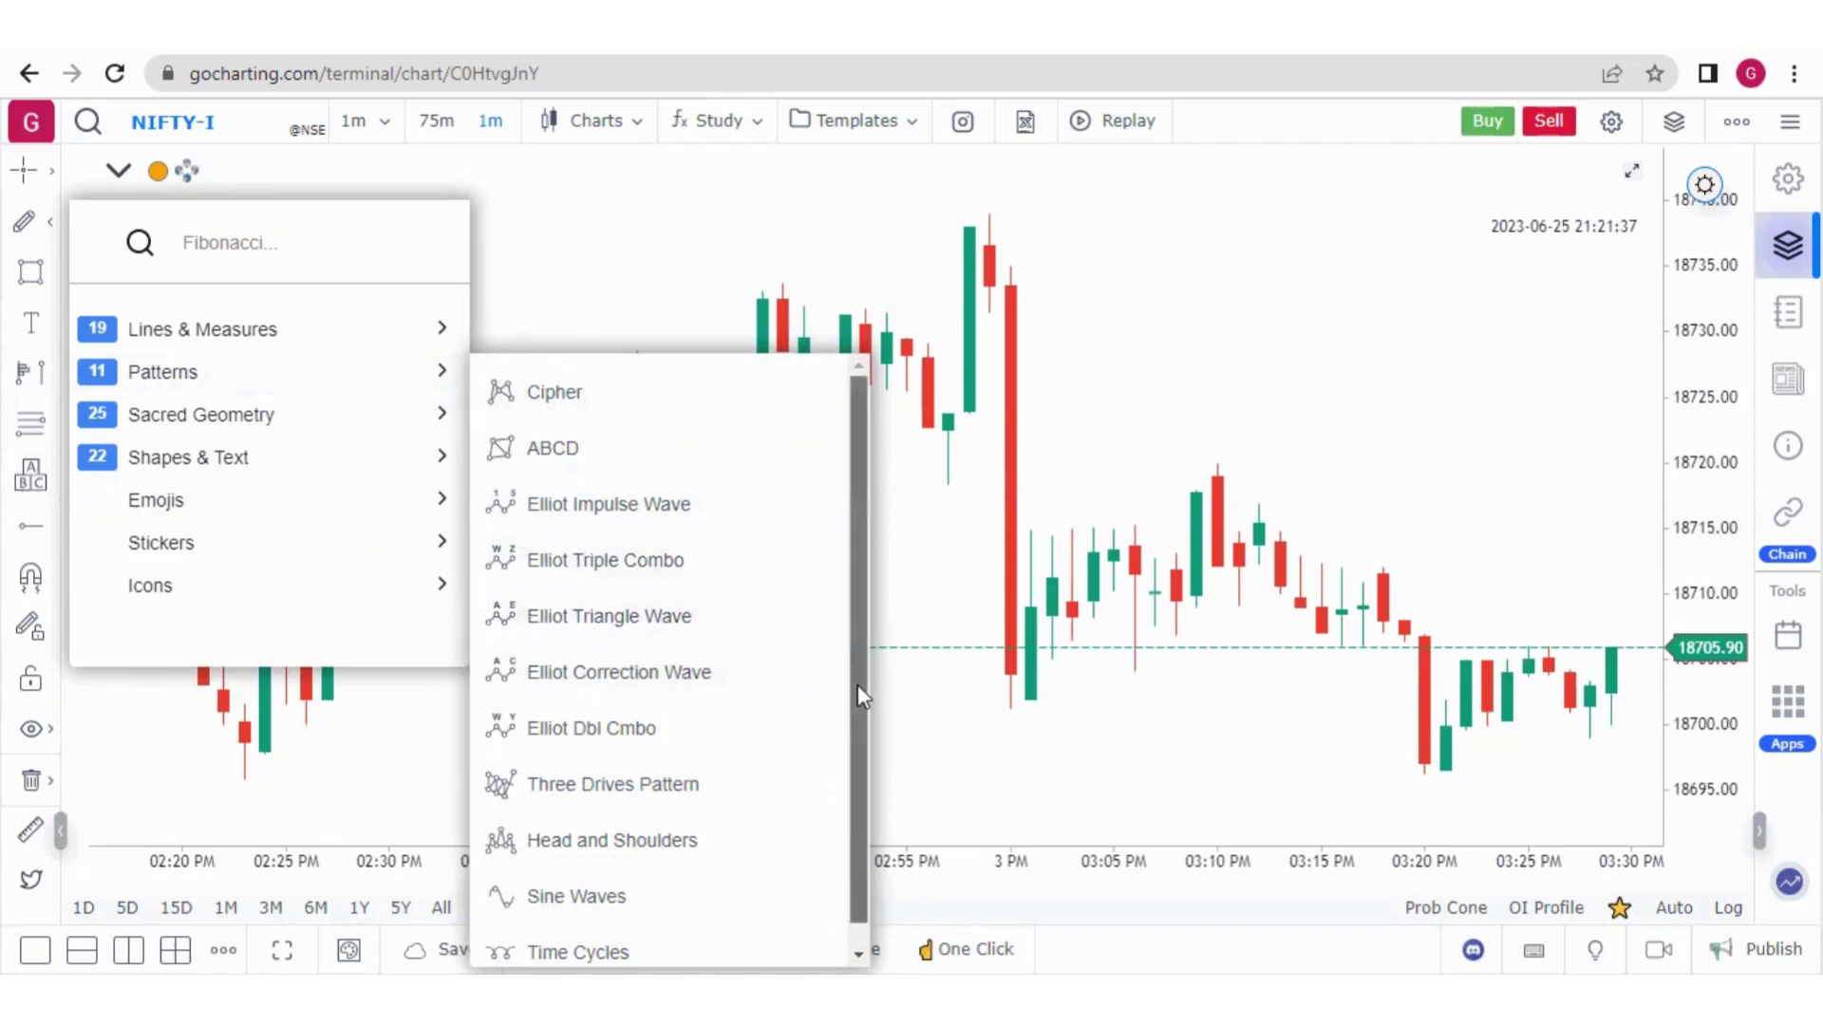
scroll(850, 826, "down", 1)
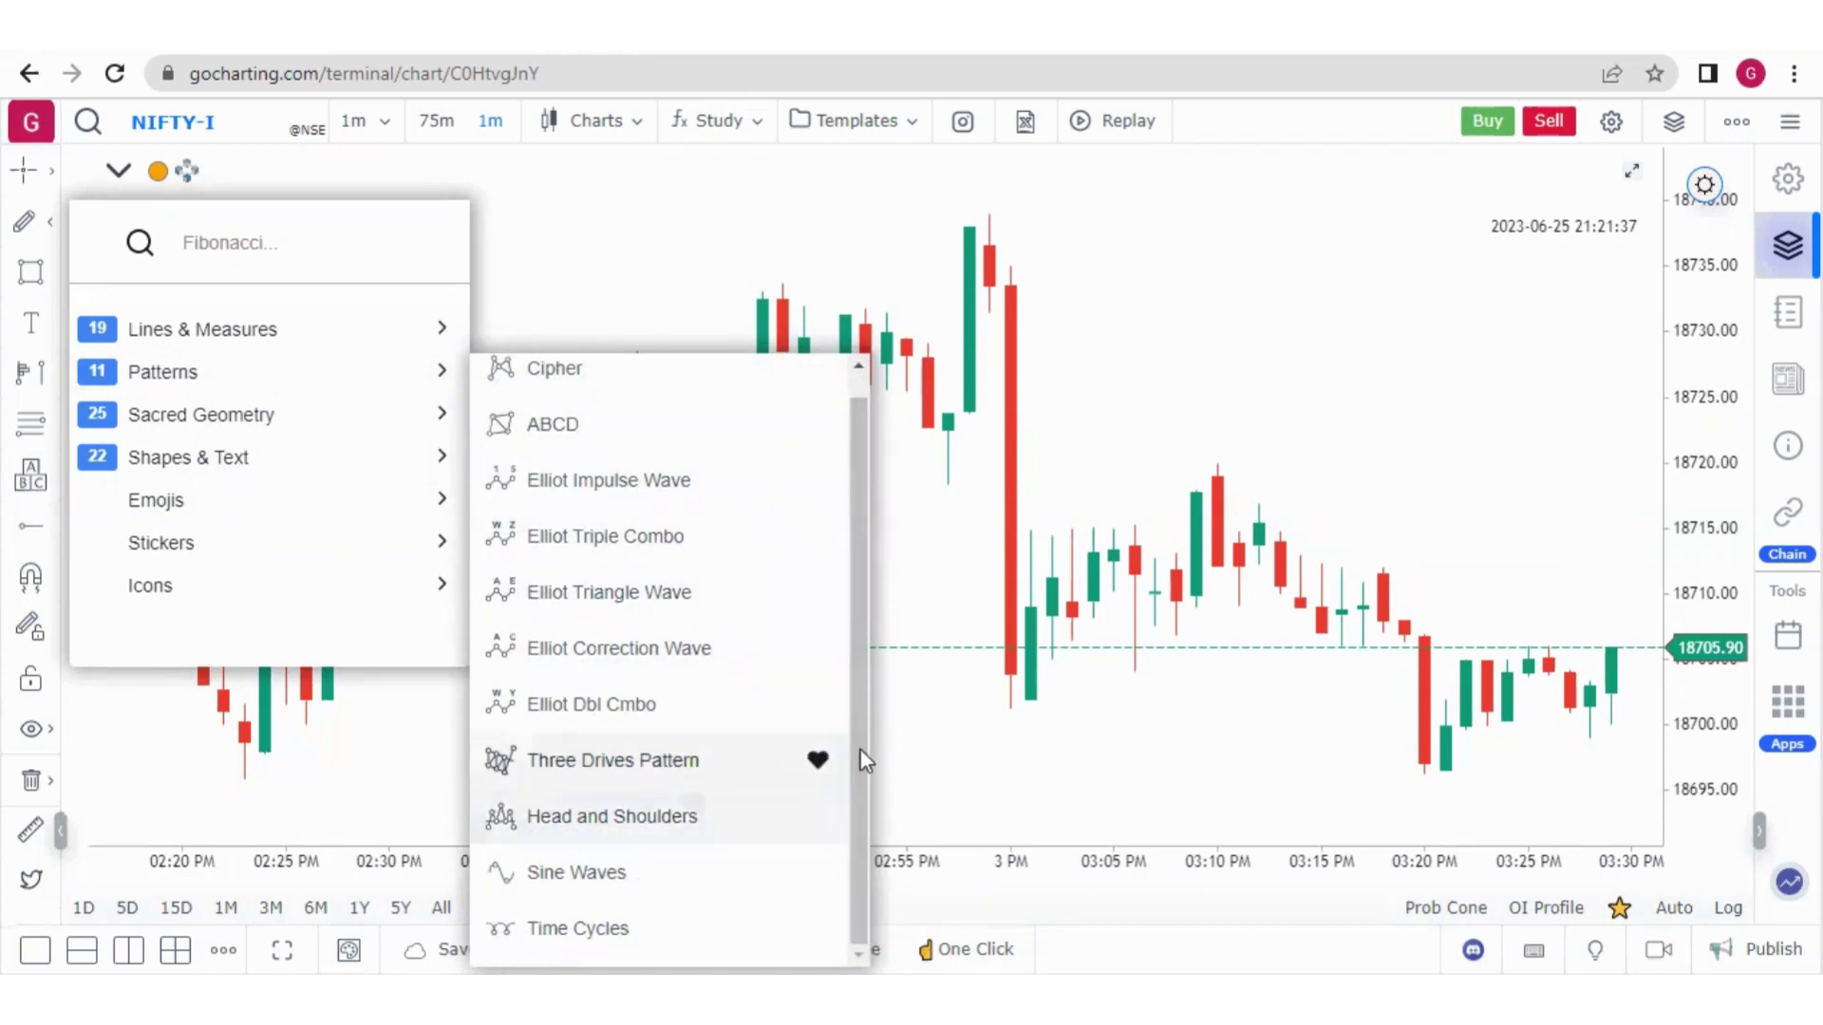
left_click(281, 418)
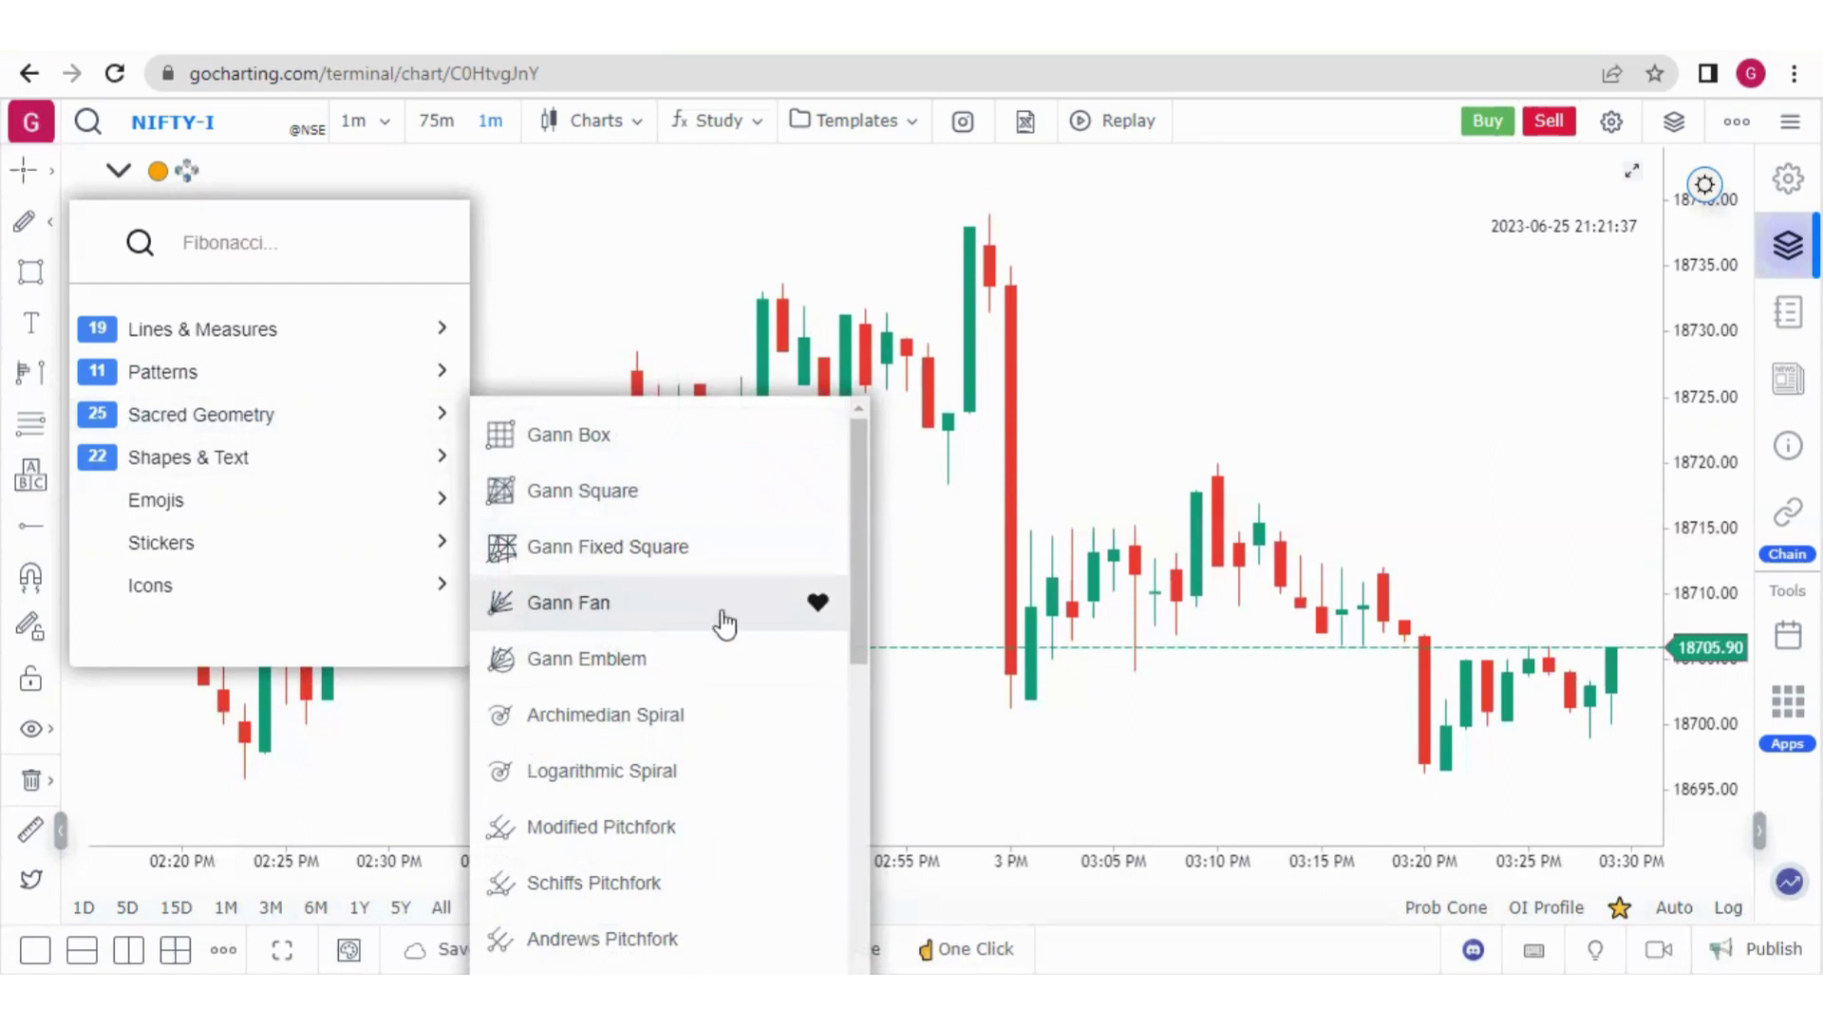
scroll(854, 619, "down", 6)
left_click_drag(851, 750, 862, 563)
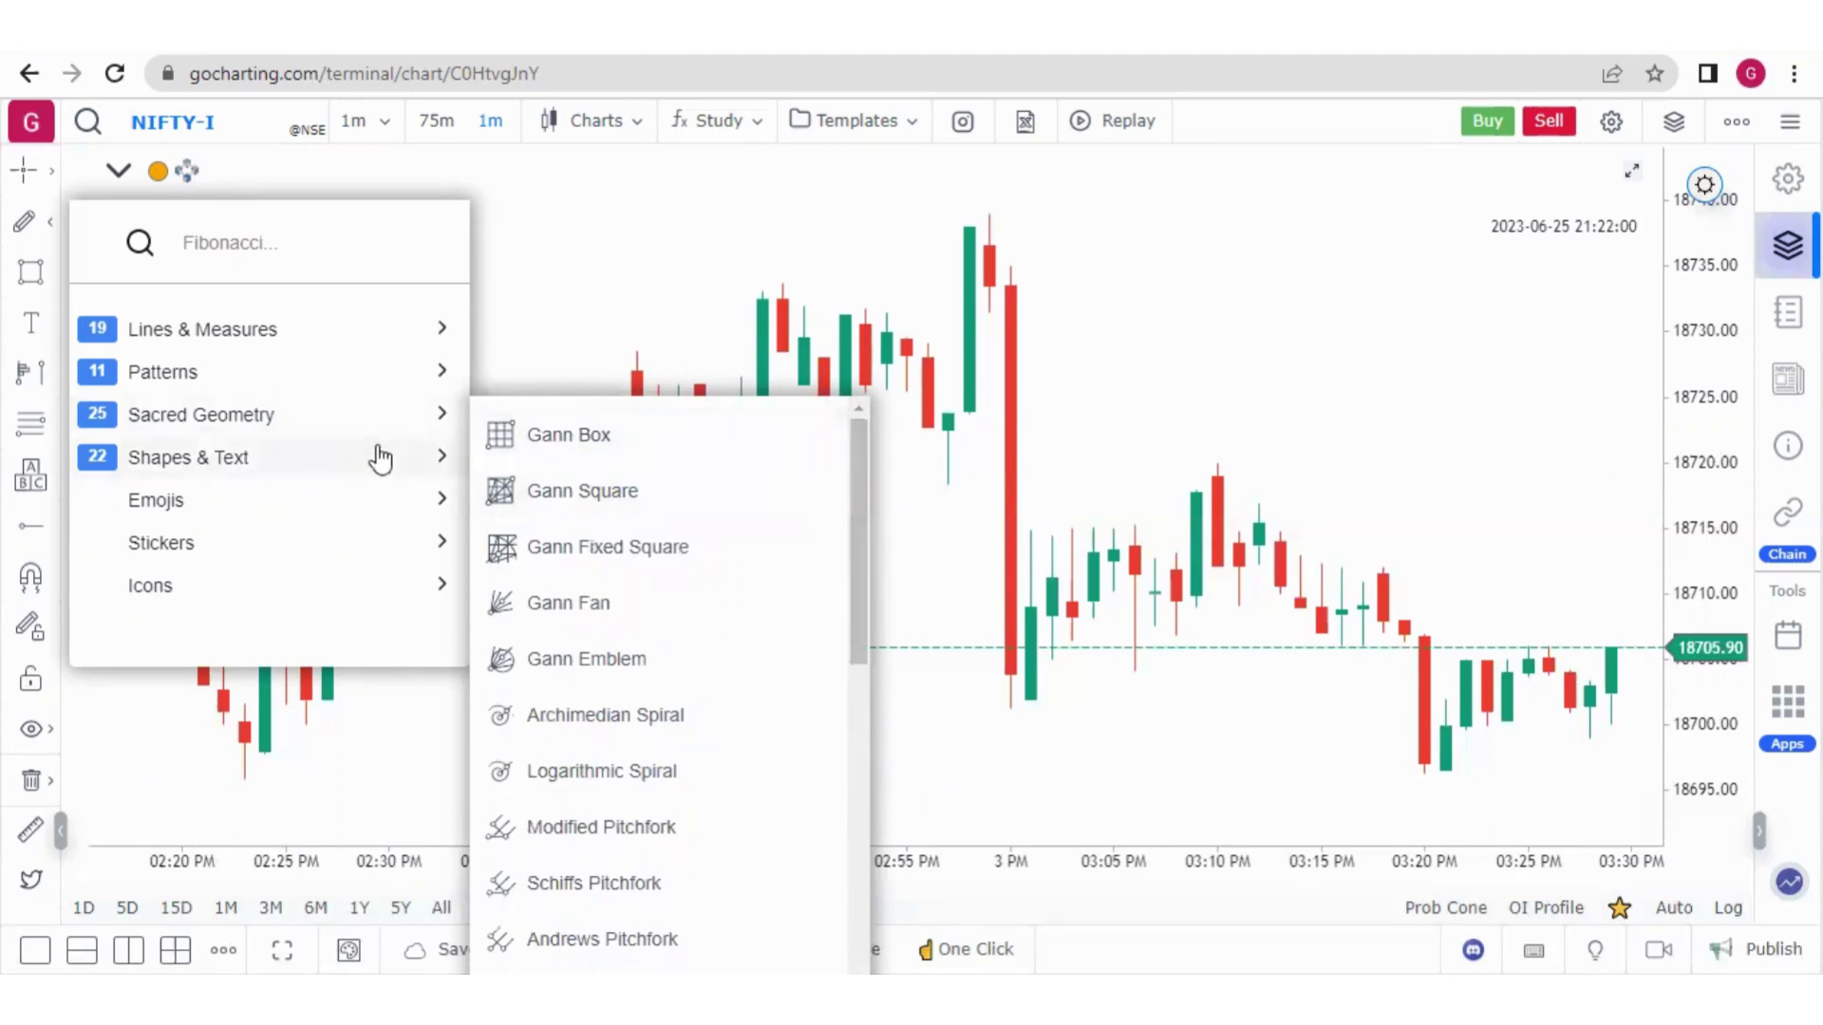
mouse_move(380, 460)
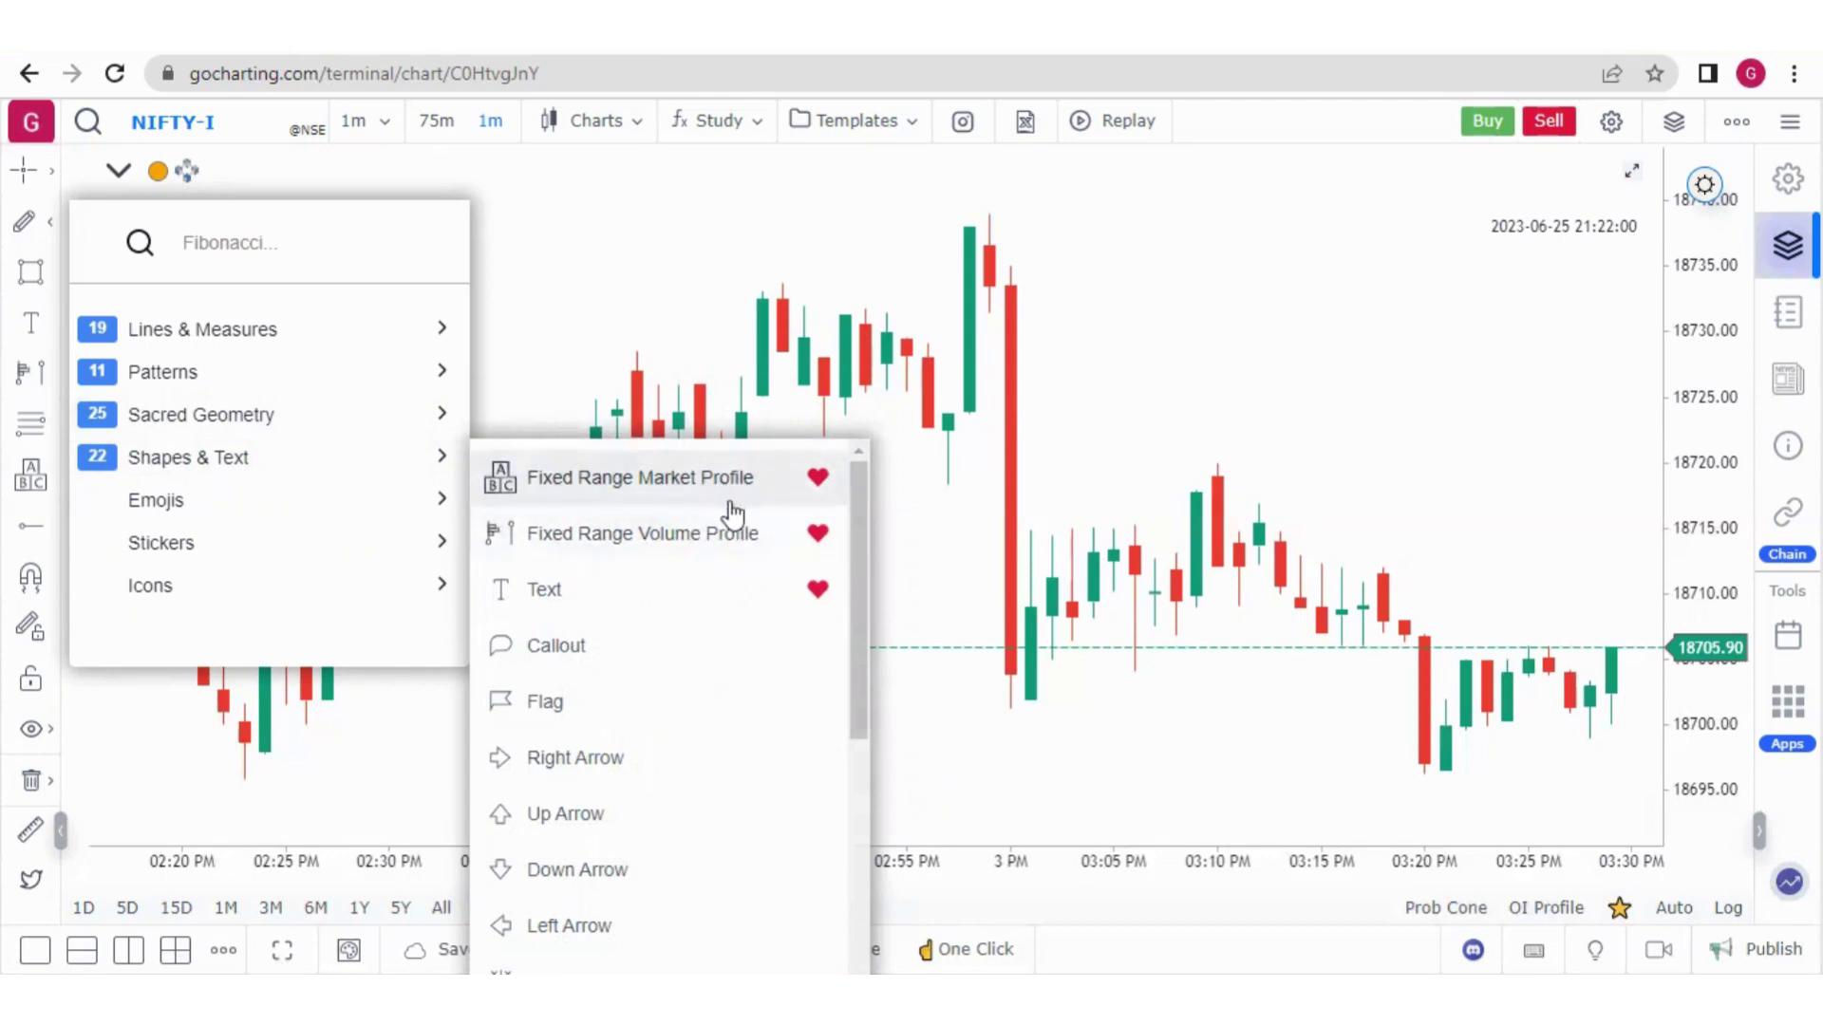
left_click_drag(854, 551, 868, 738)
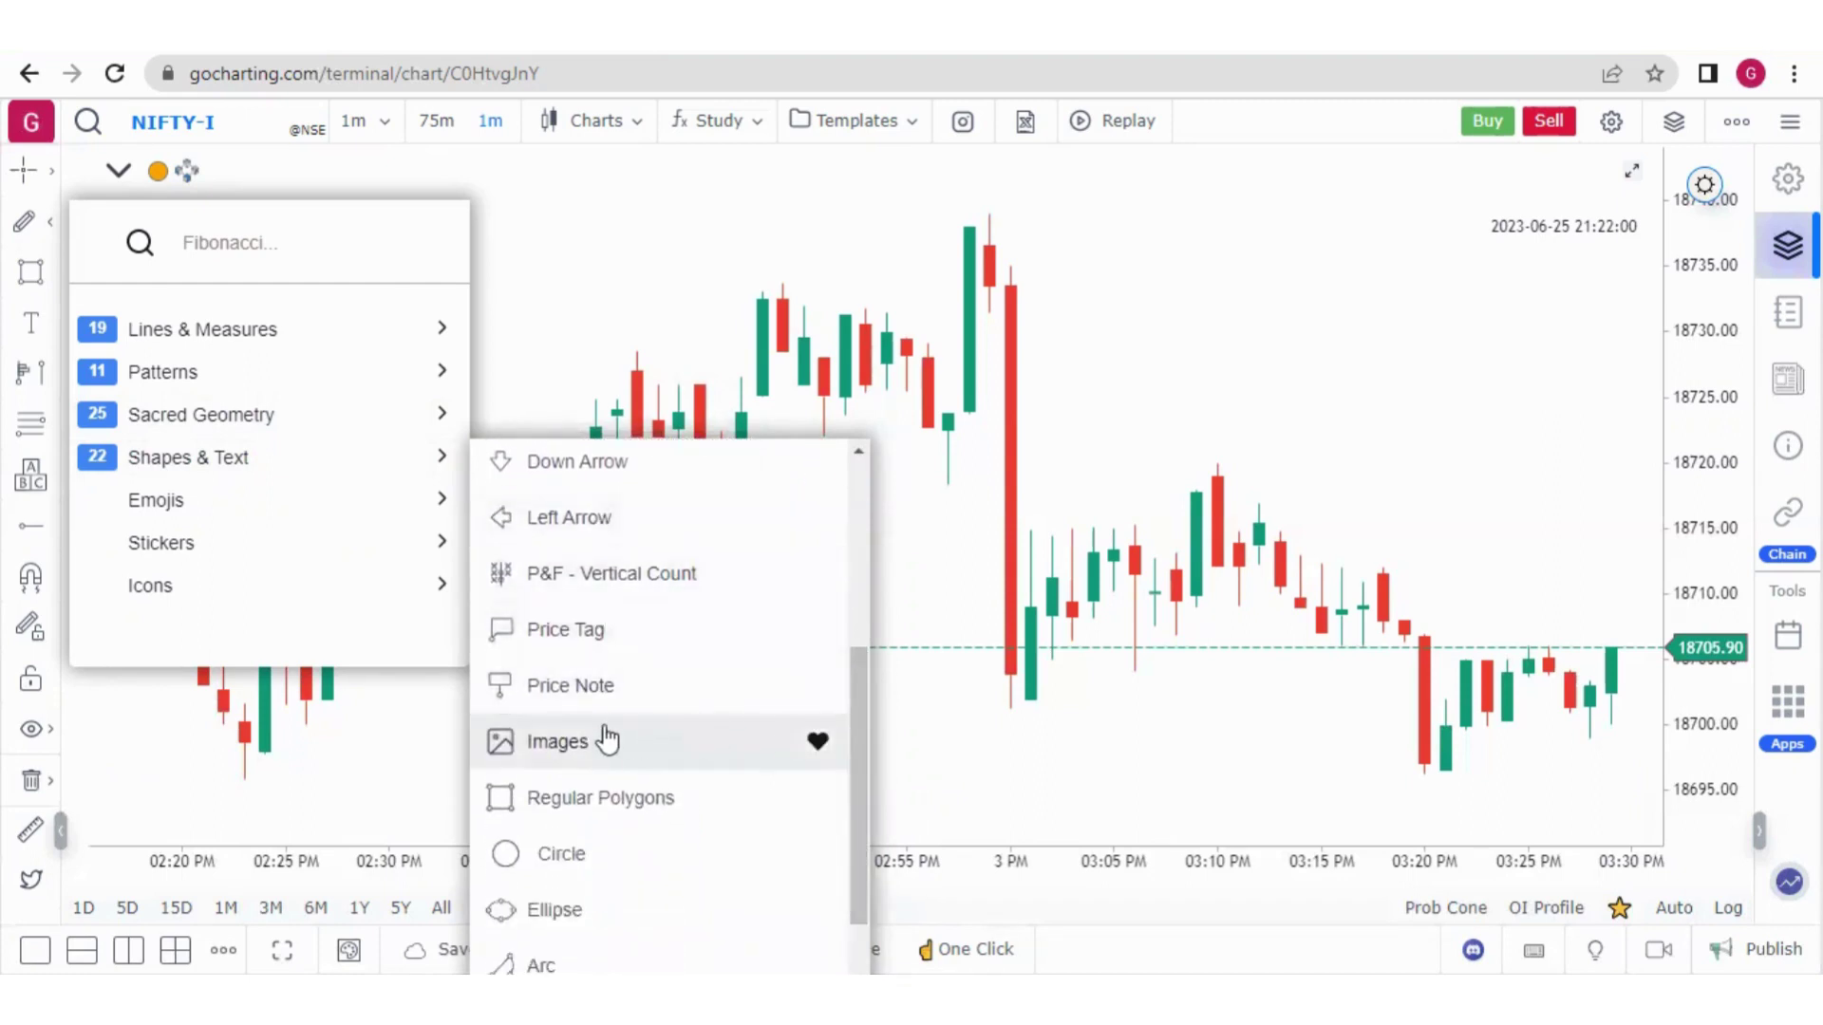
scroll(617, 836, "down", 2)
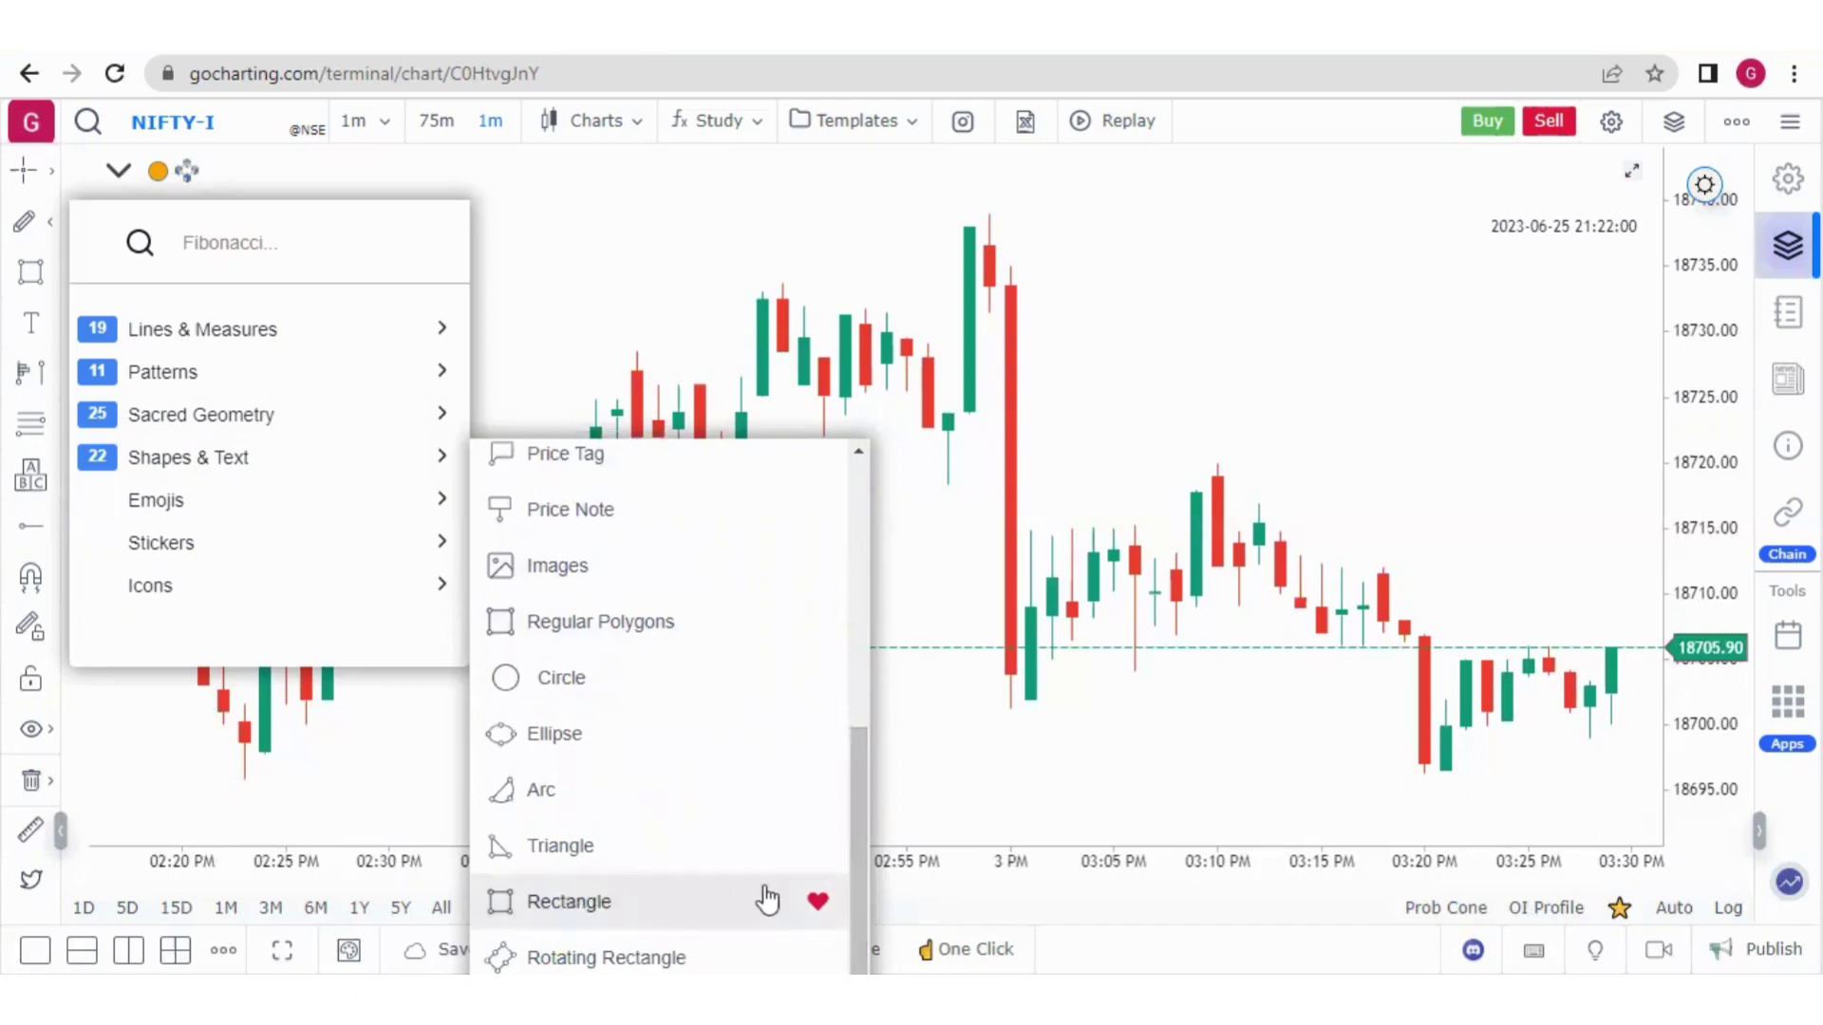
left_click(235, 338)
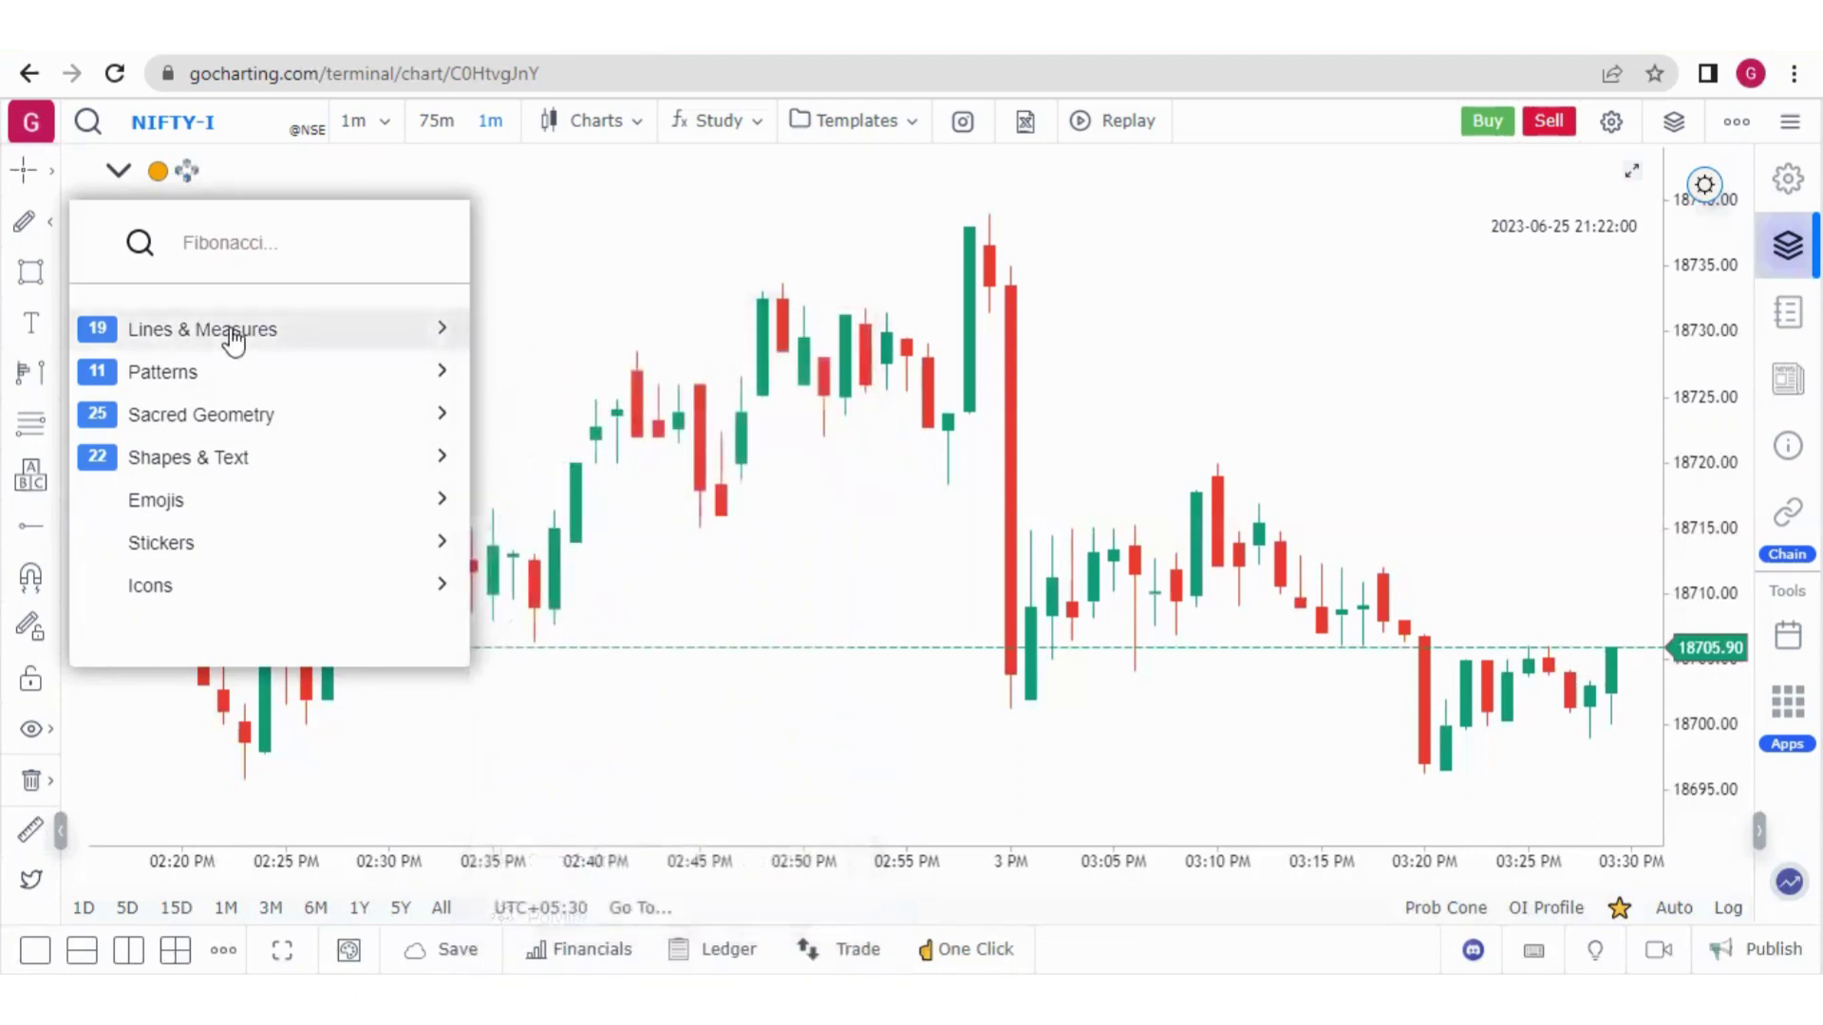
Draw a line from the 02:25 PM low (~18696.97) to the candle before 3 PM (~18723.53)
left_click(234, 338)
left_click_drag(865, 418, 871, 710)
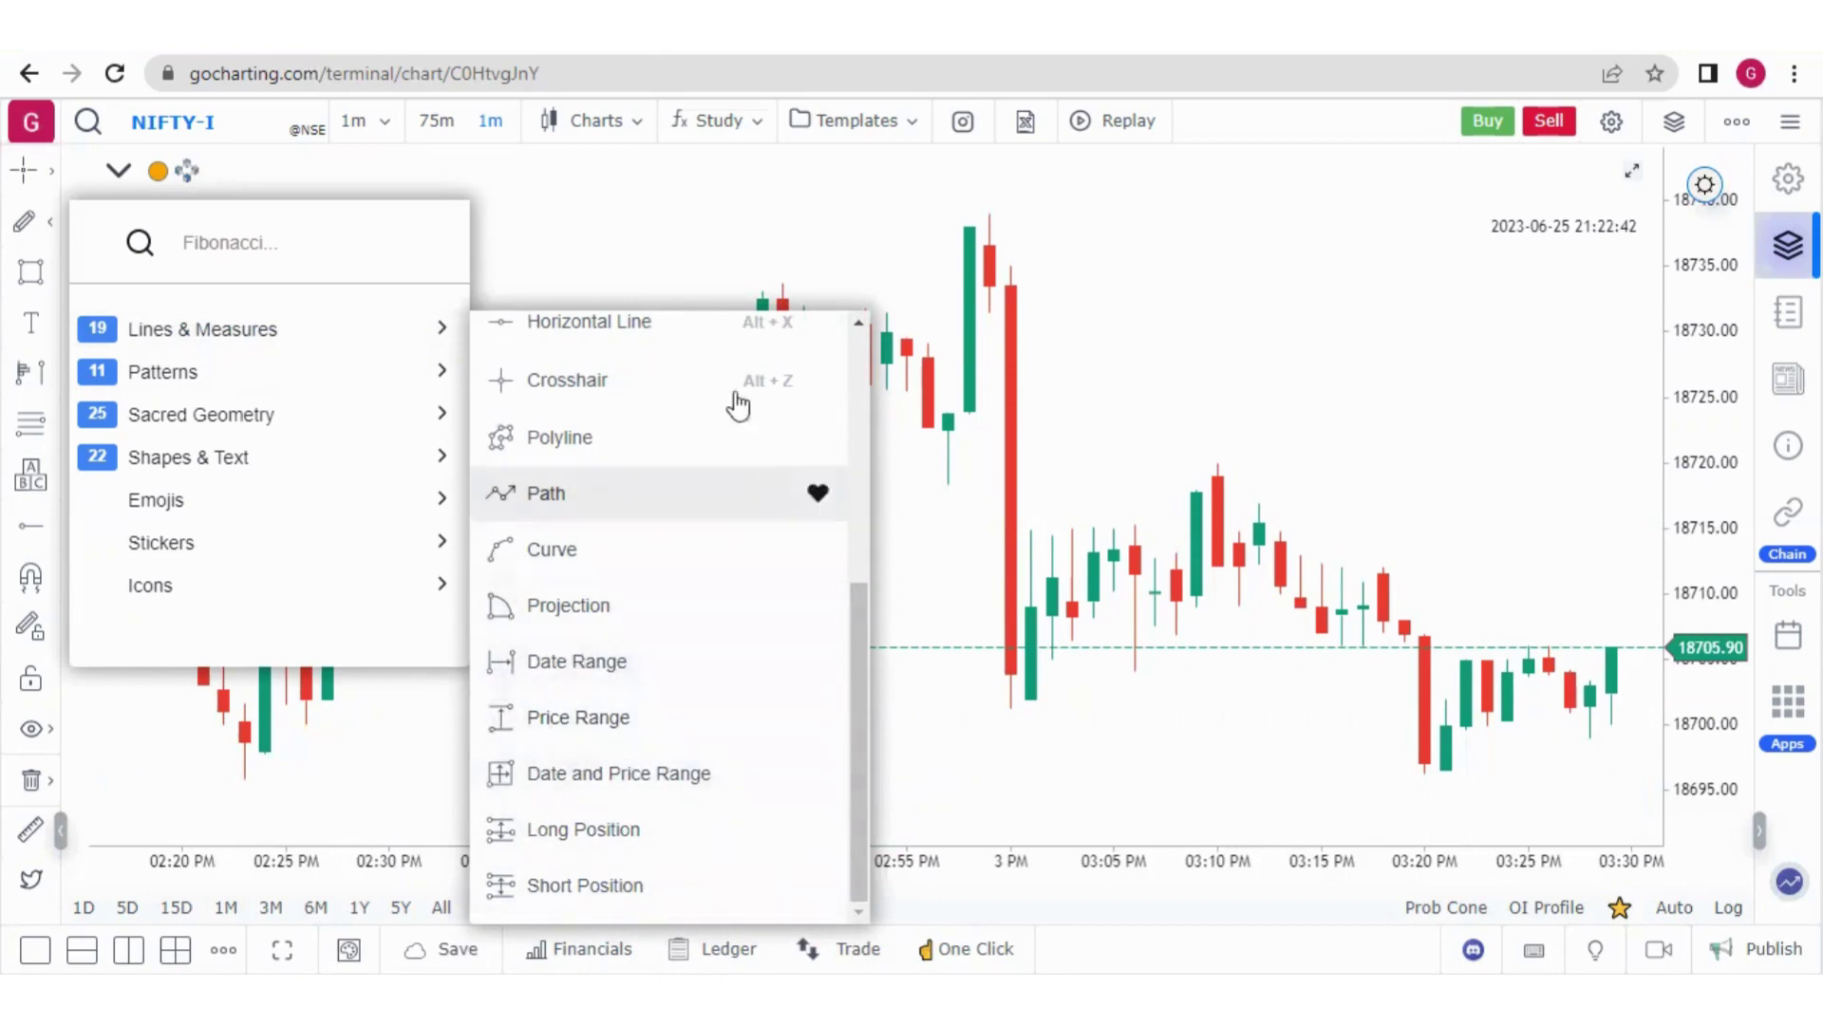
left_click(857, 384)
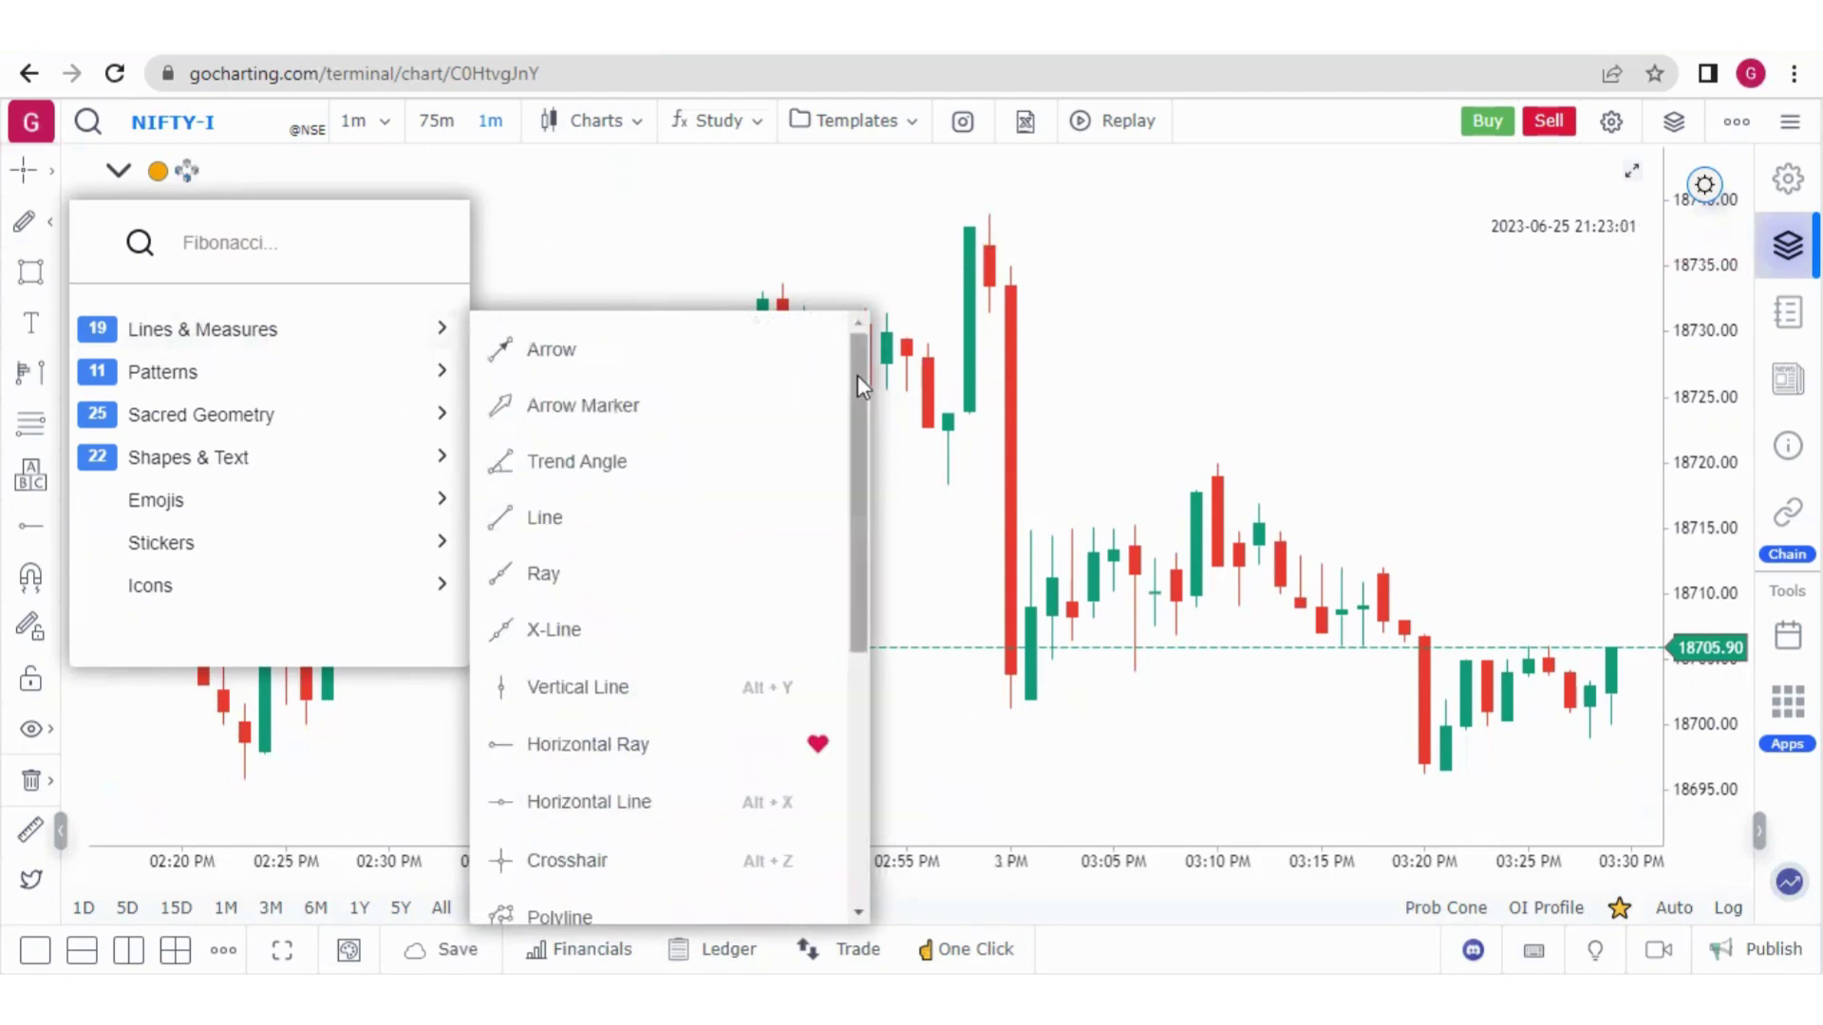
left_click(543, 518)
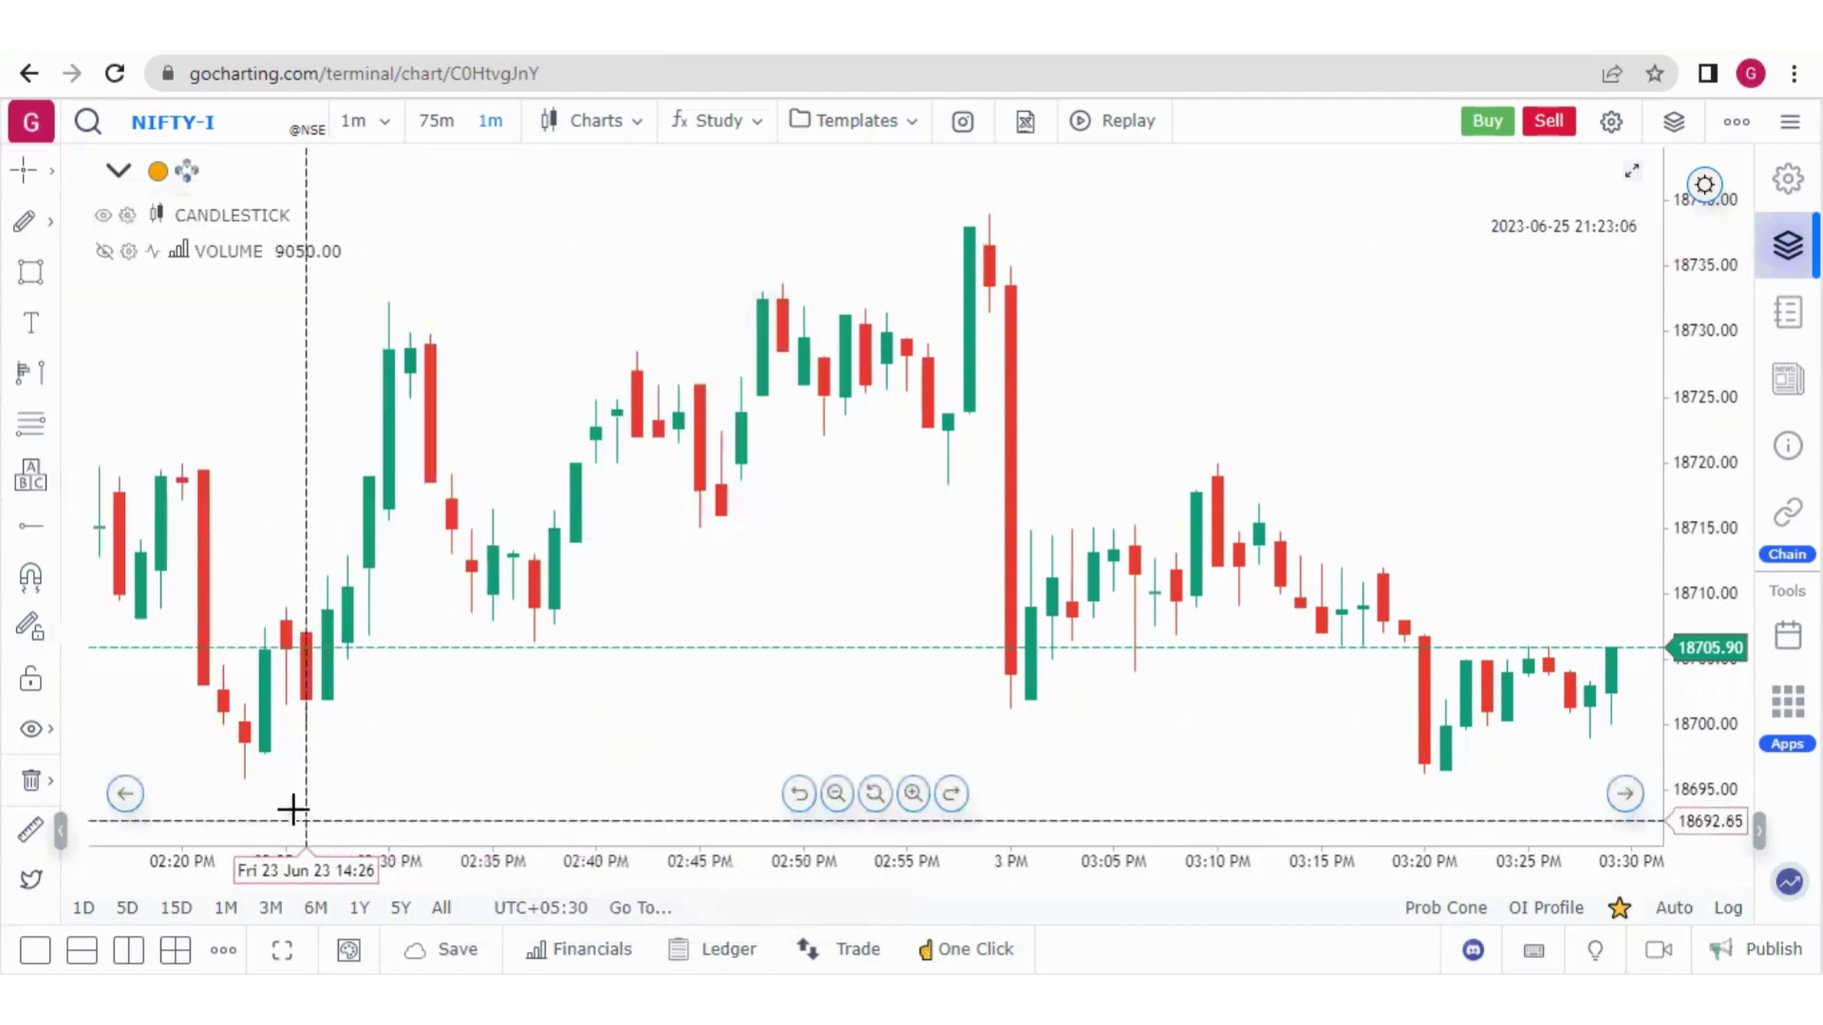
left_click(265, 764)
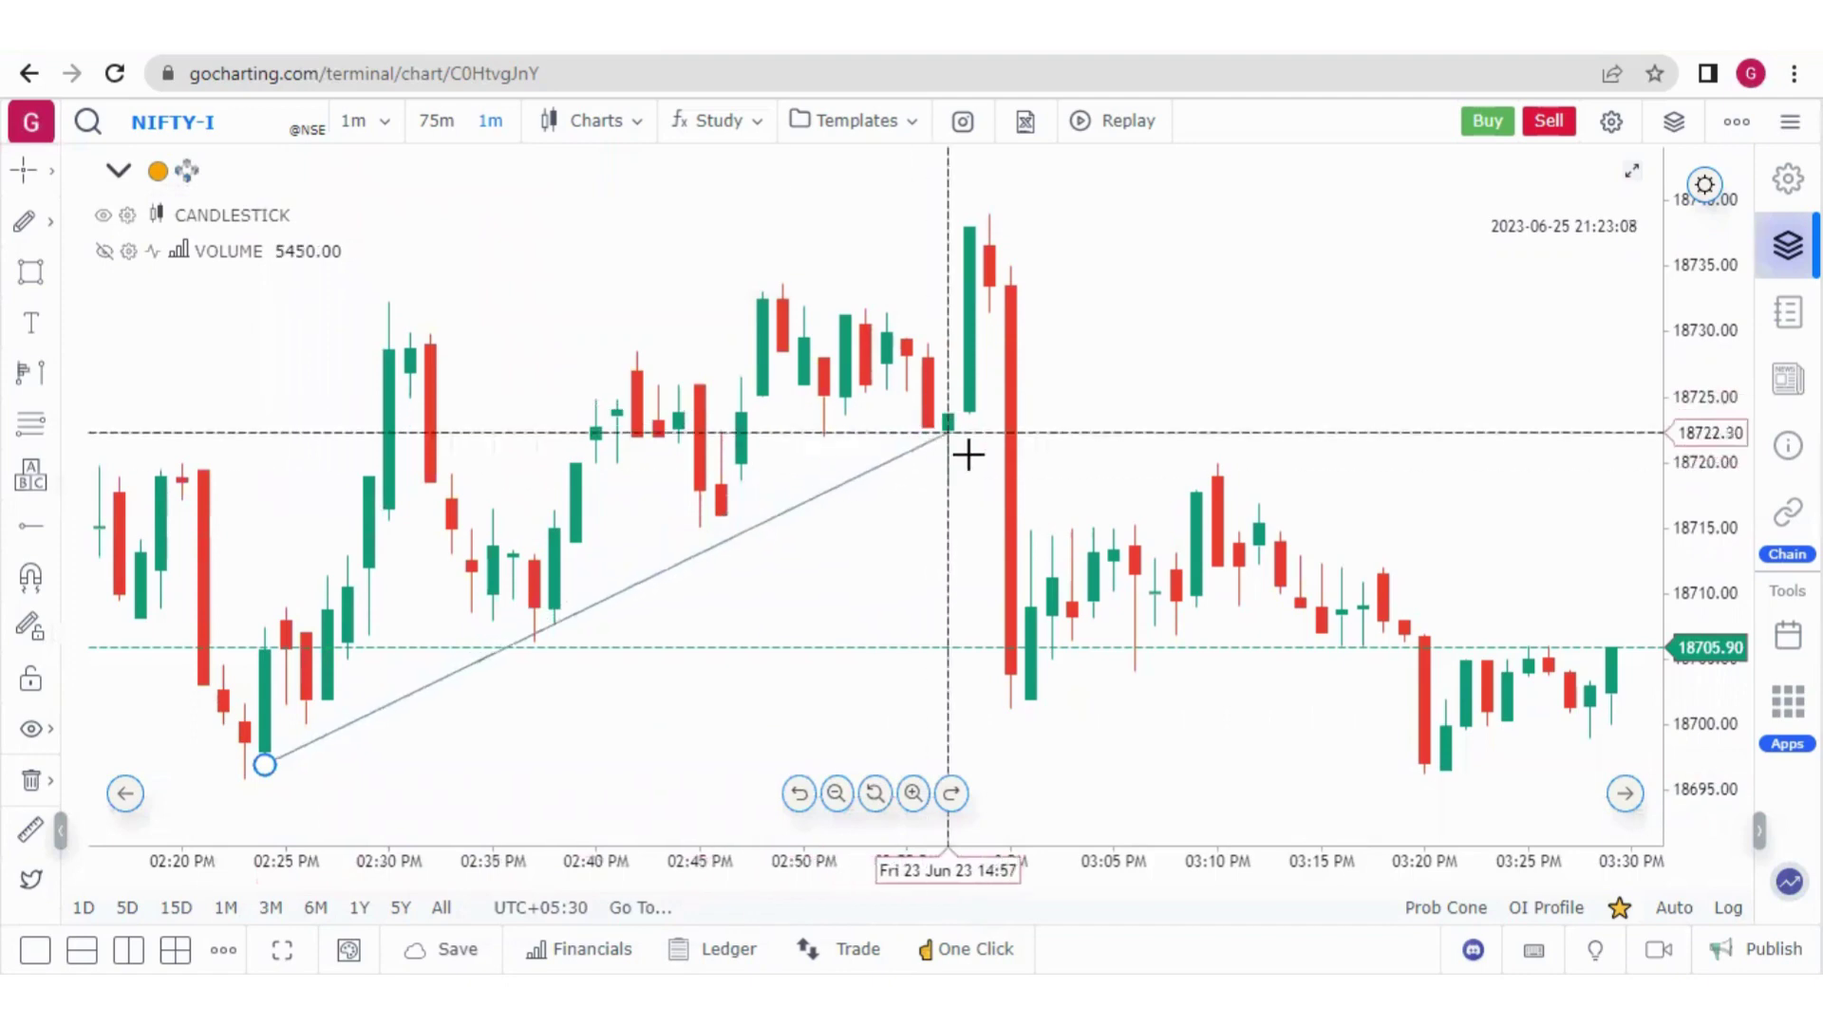
left_click(979, 416)
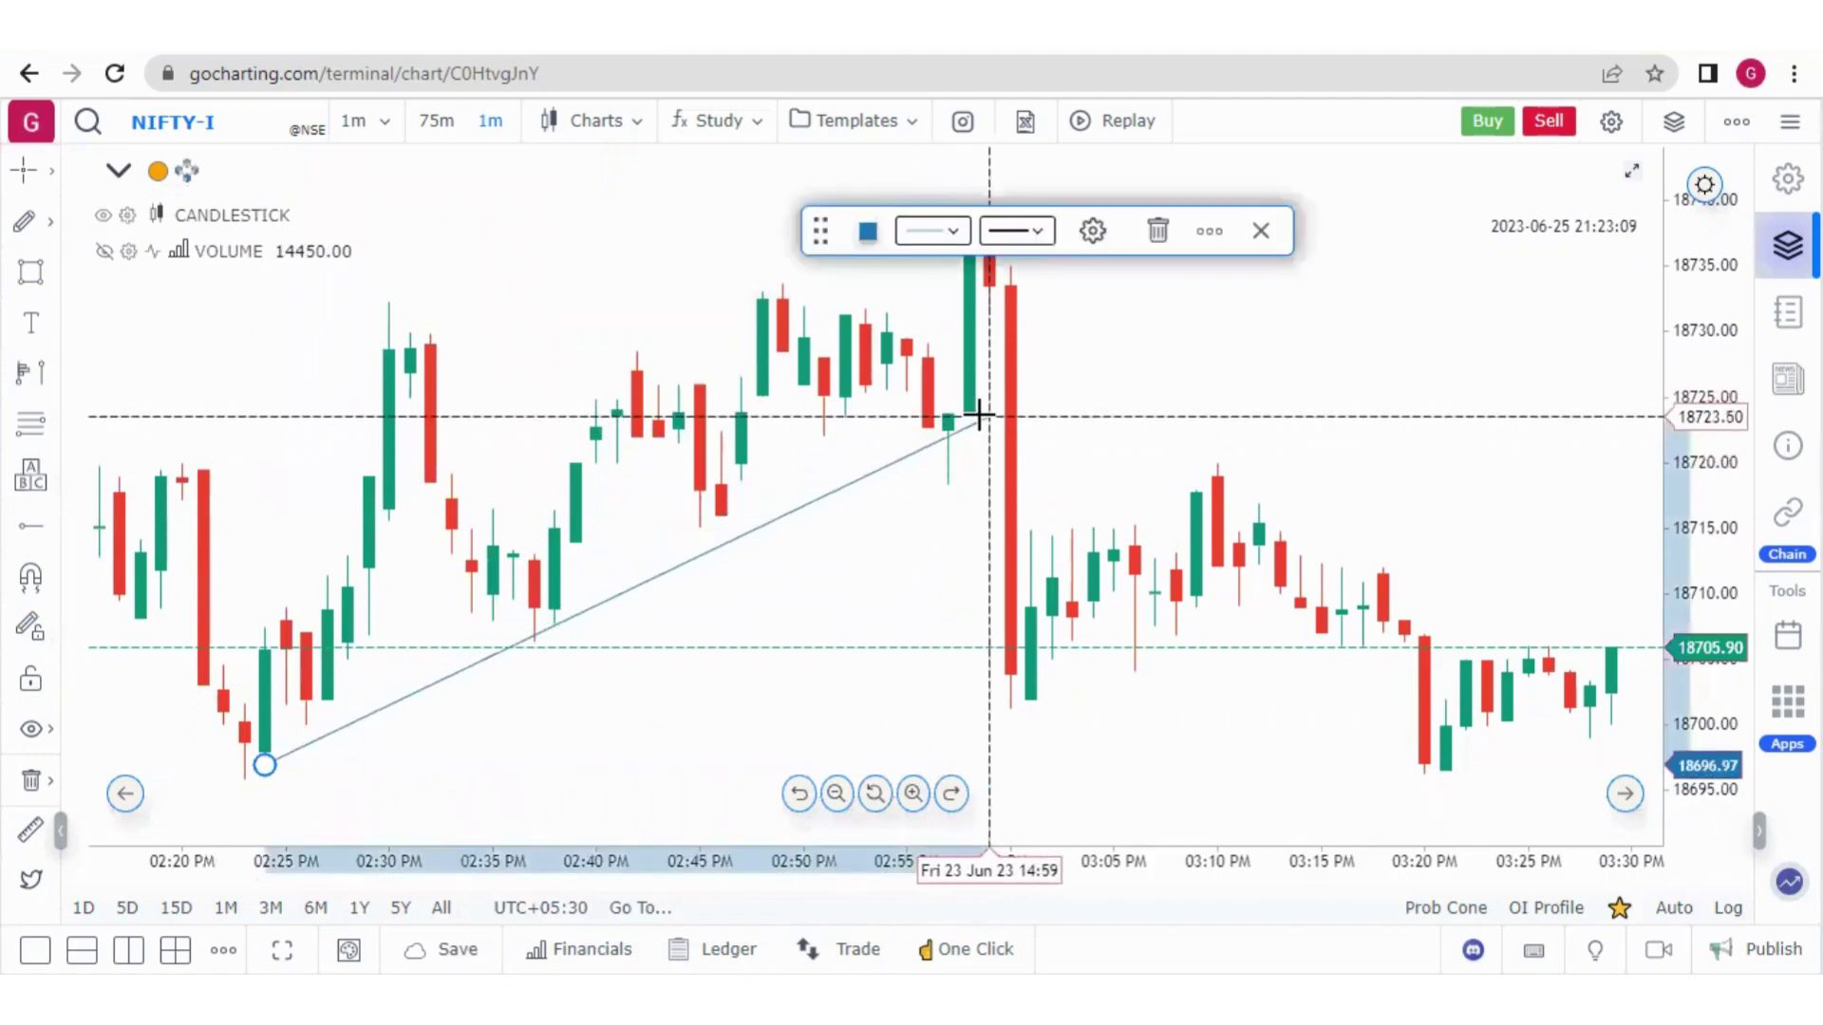
Label the line 'trendline' and set the label position to Base after trying End
left_click(1092, 236)
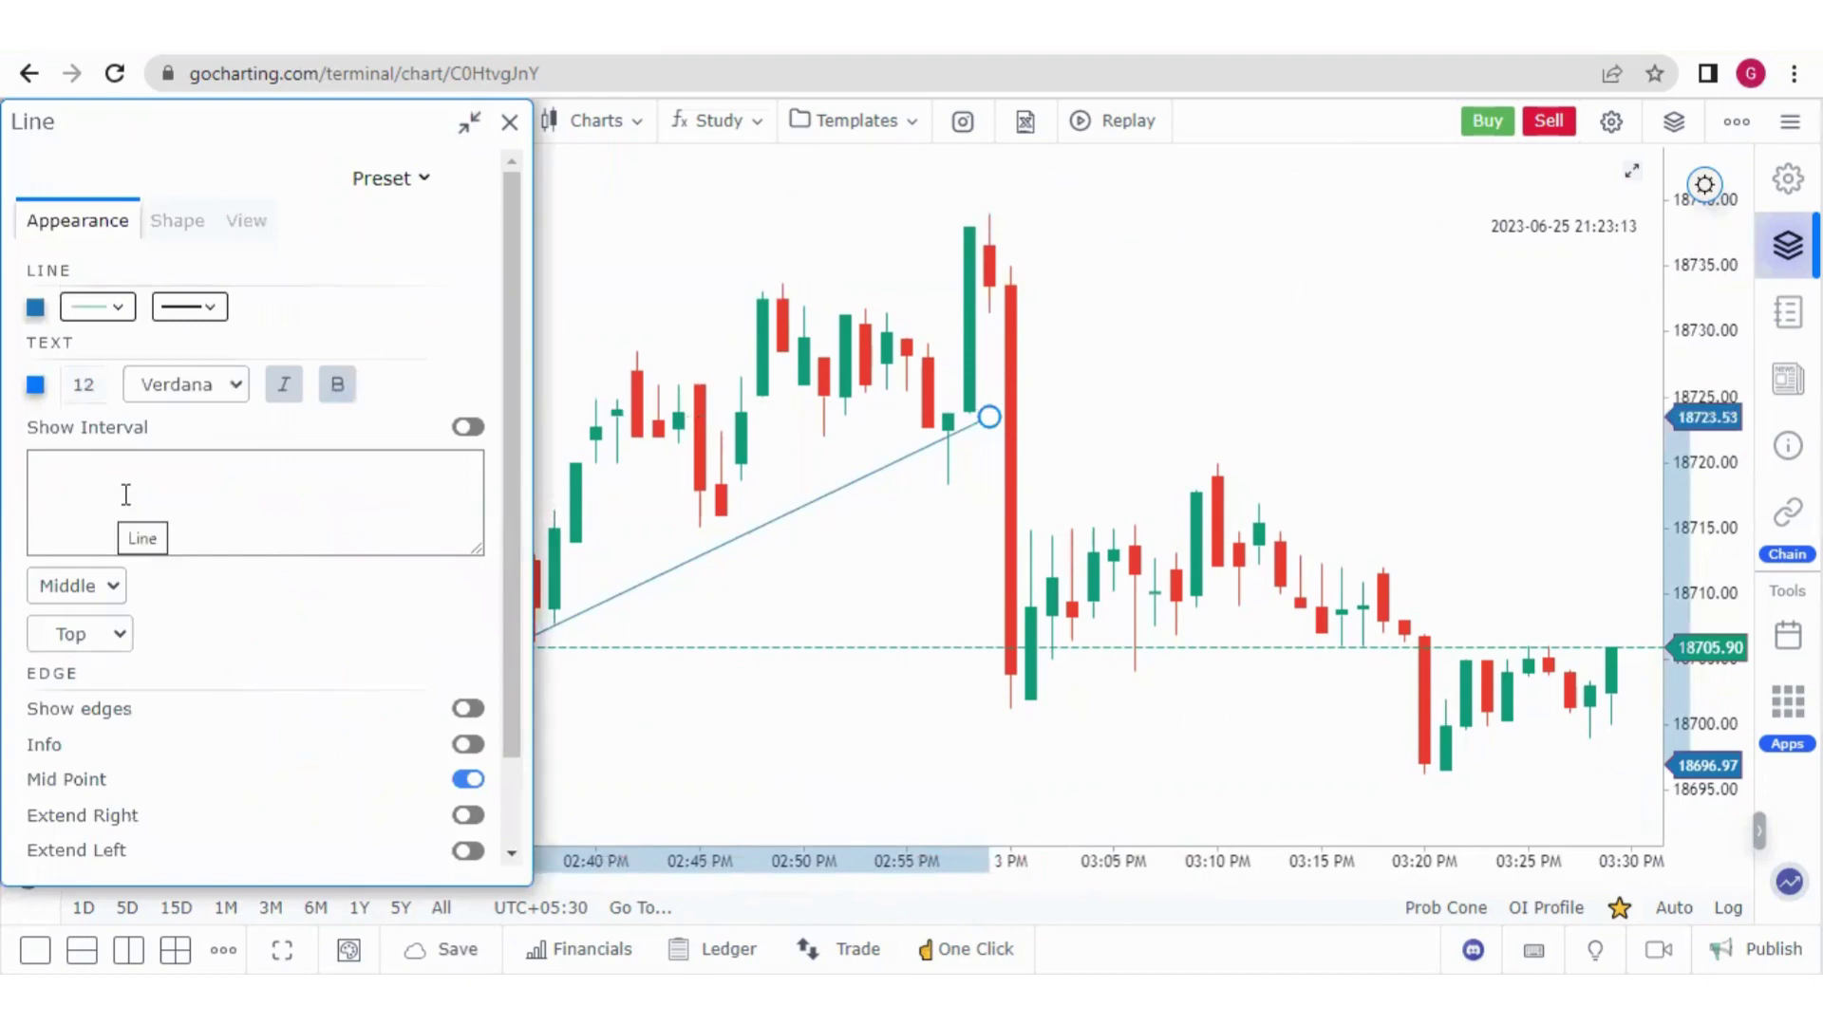
left_click(125, 494)
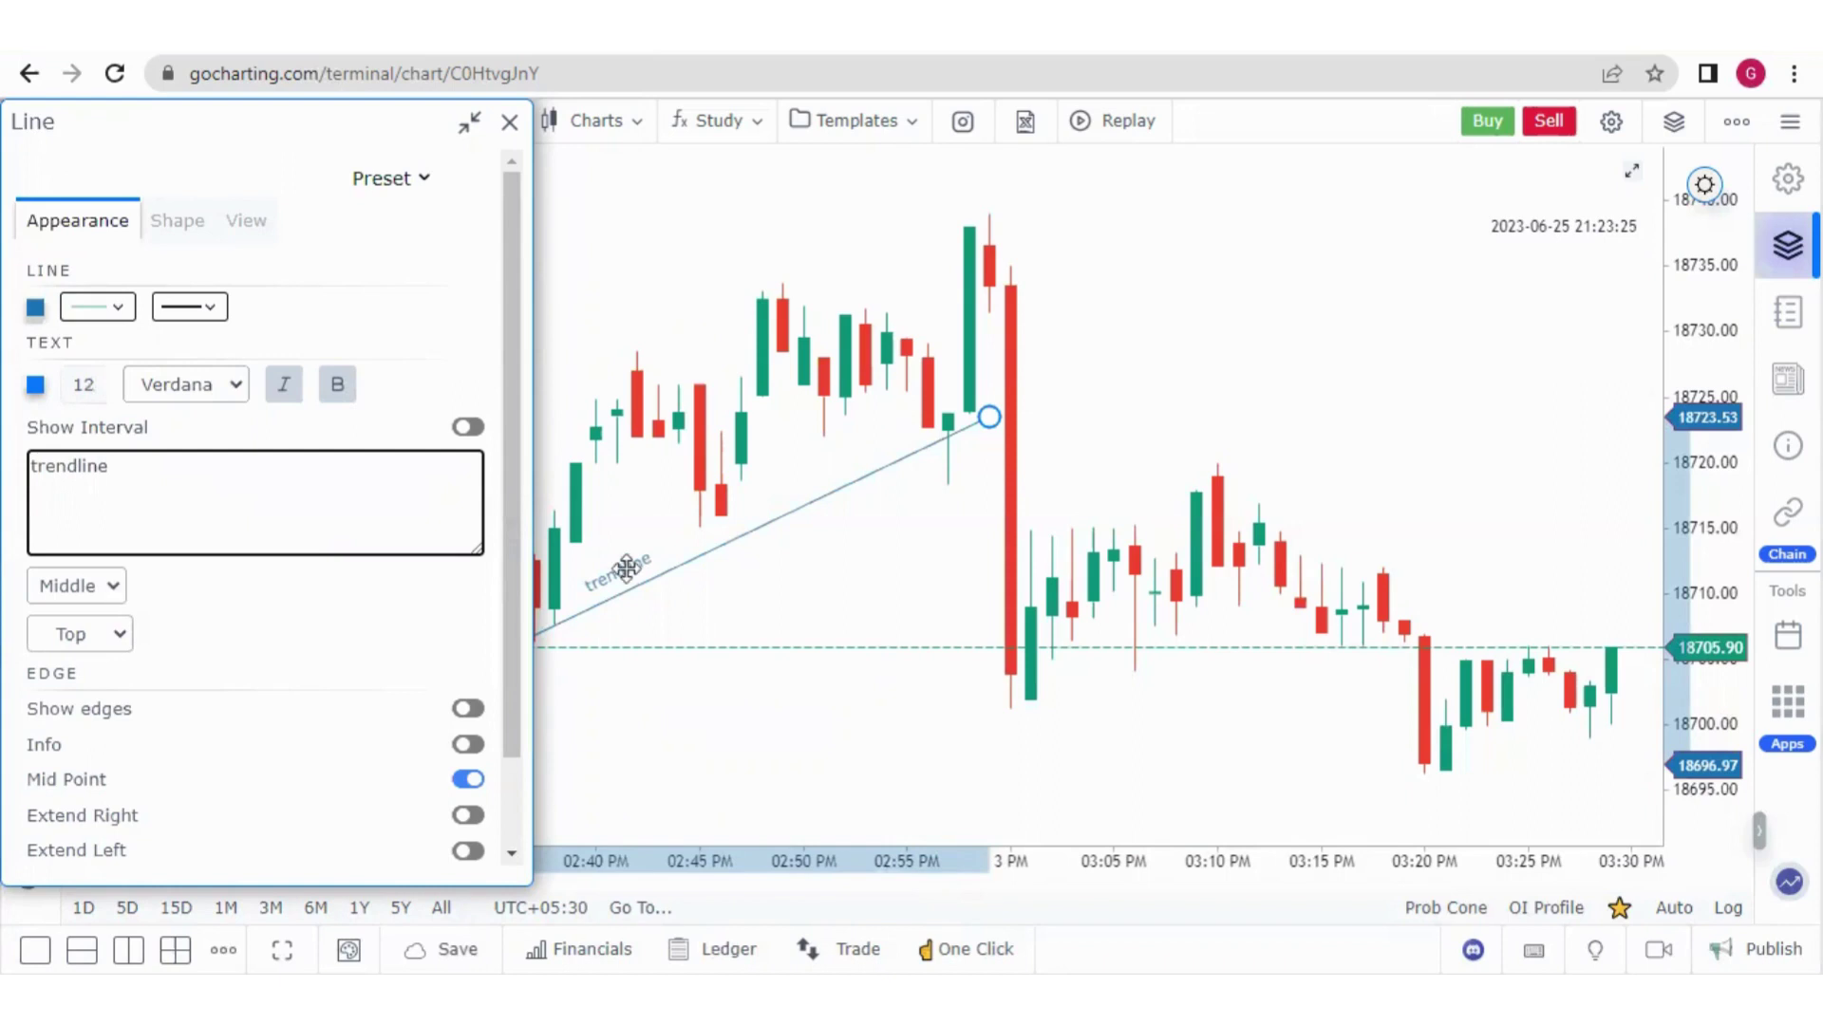
left_click(93, 589)
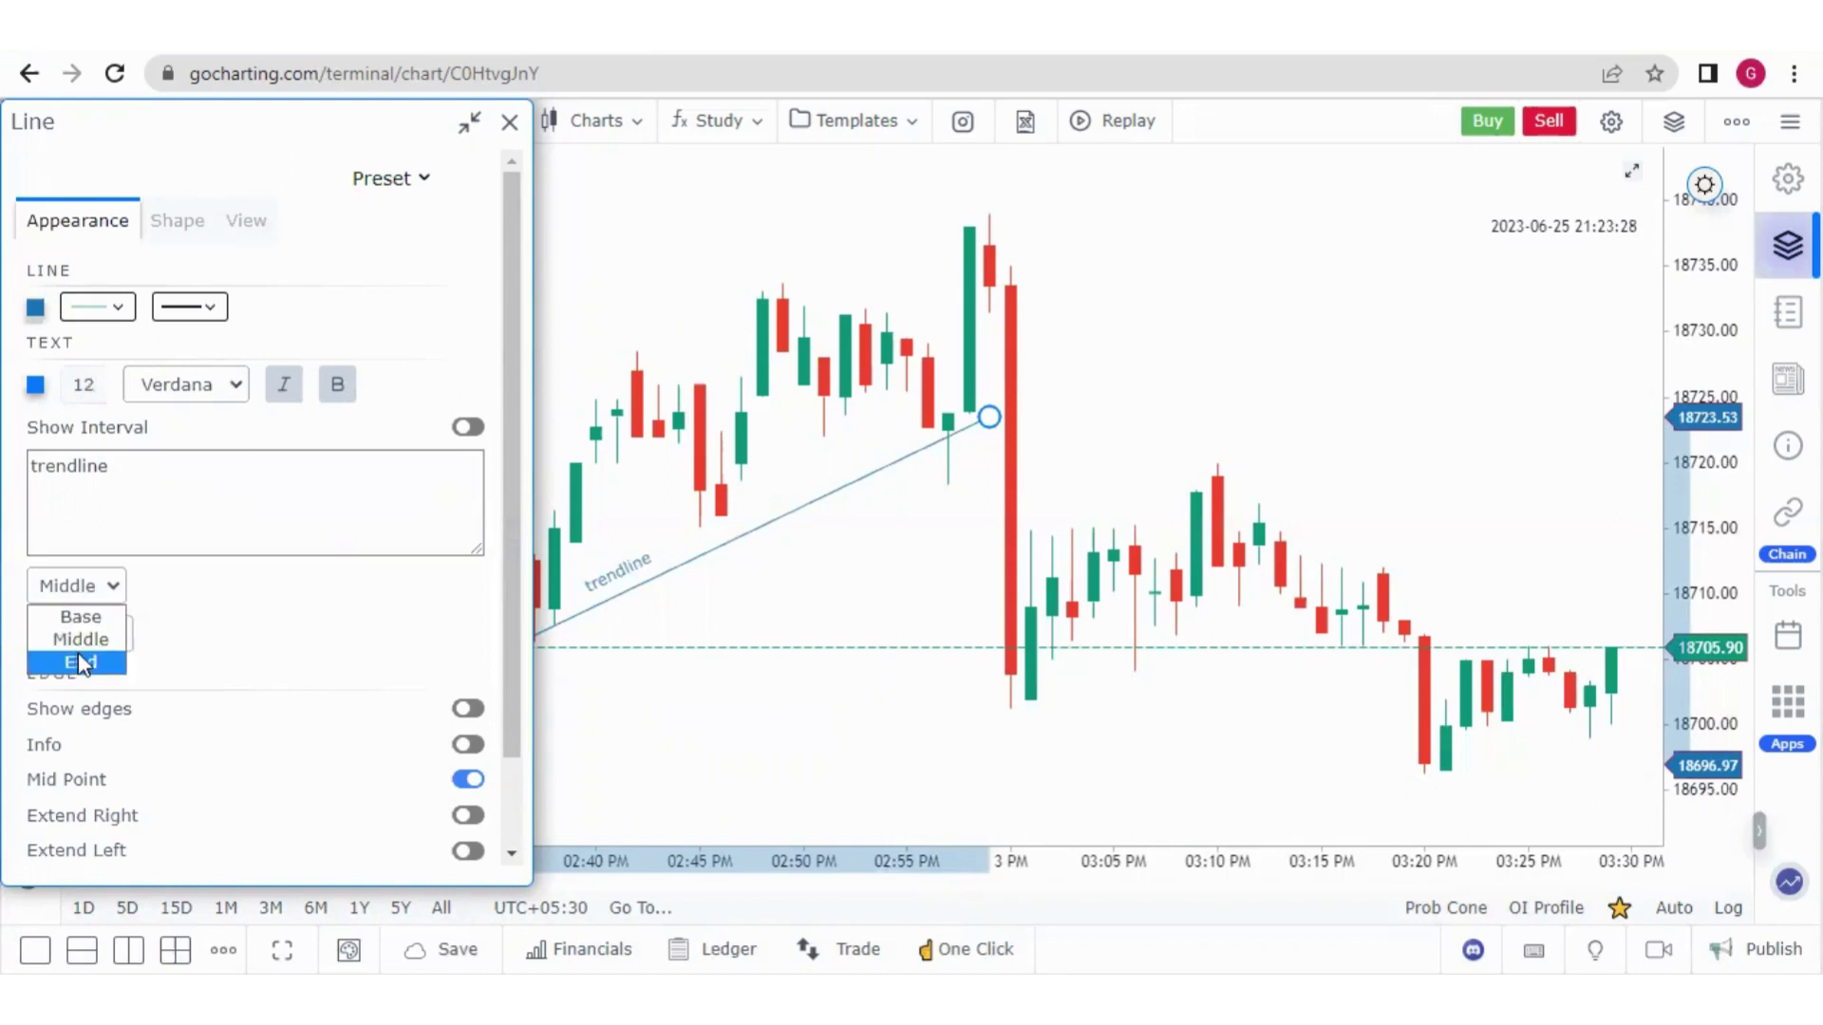
left_click(80, 662)
left_click(90, 586)
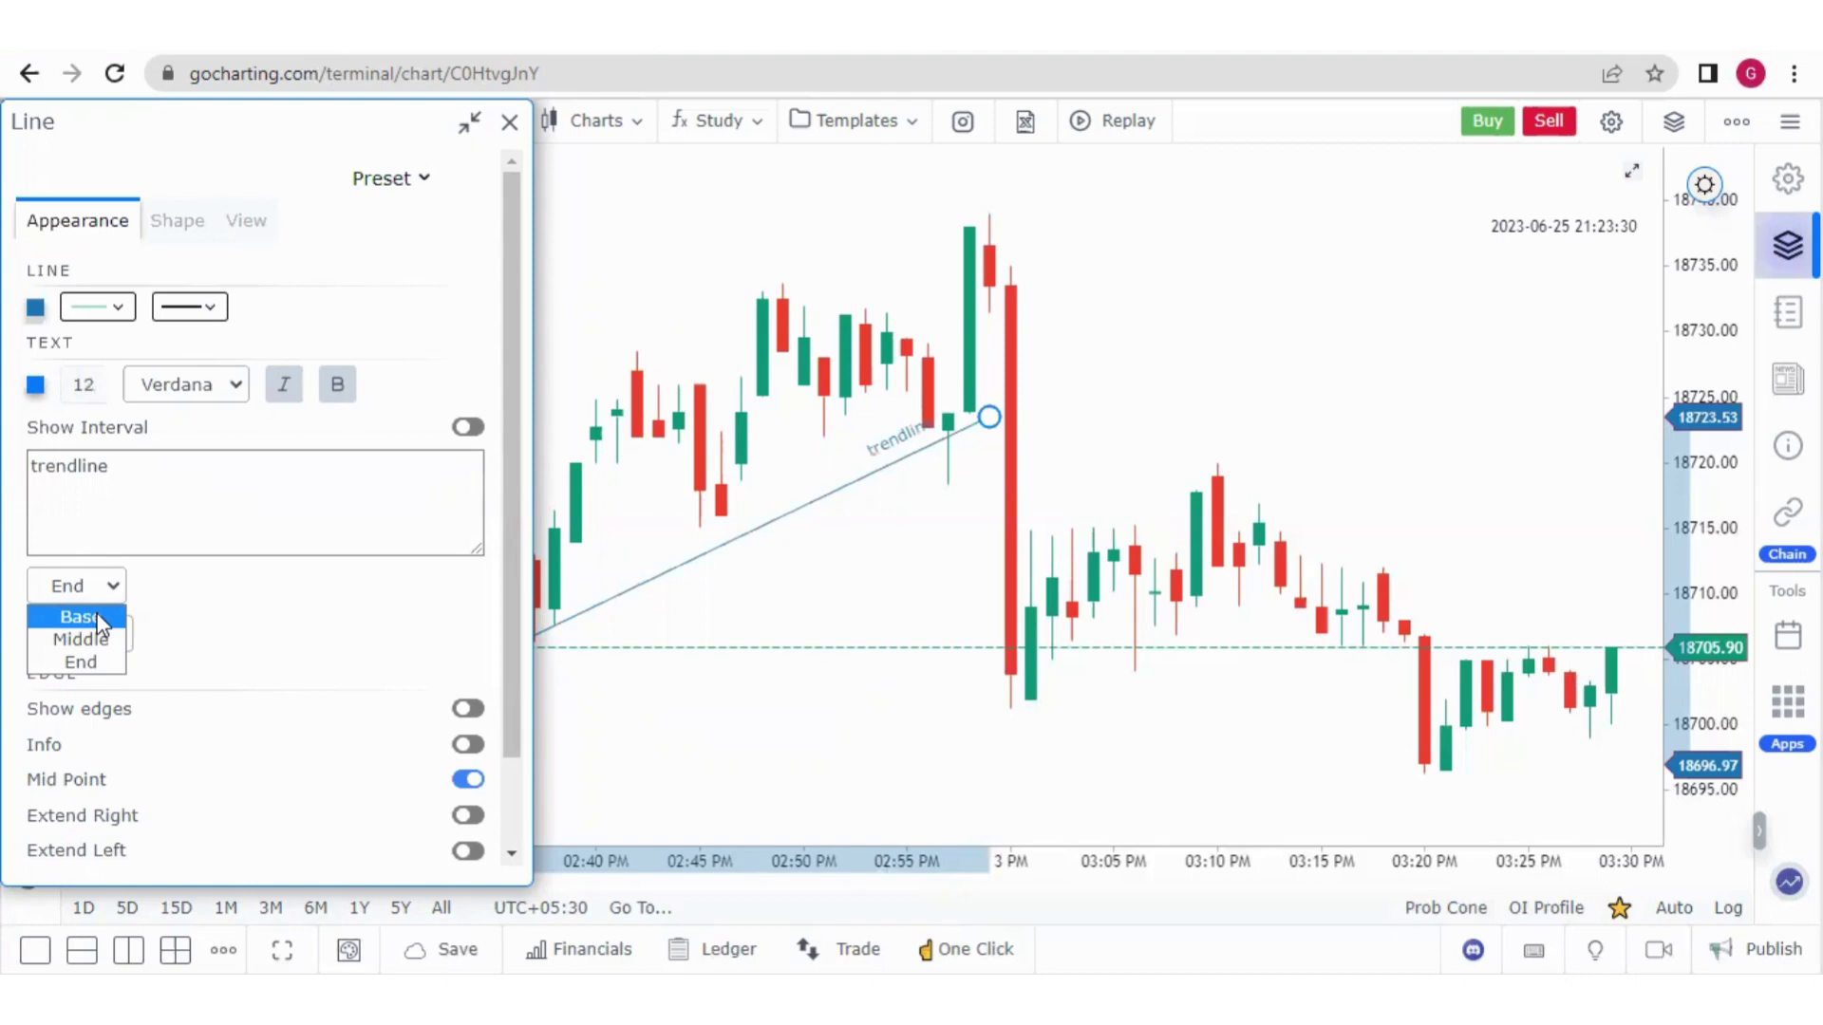
key("Return")
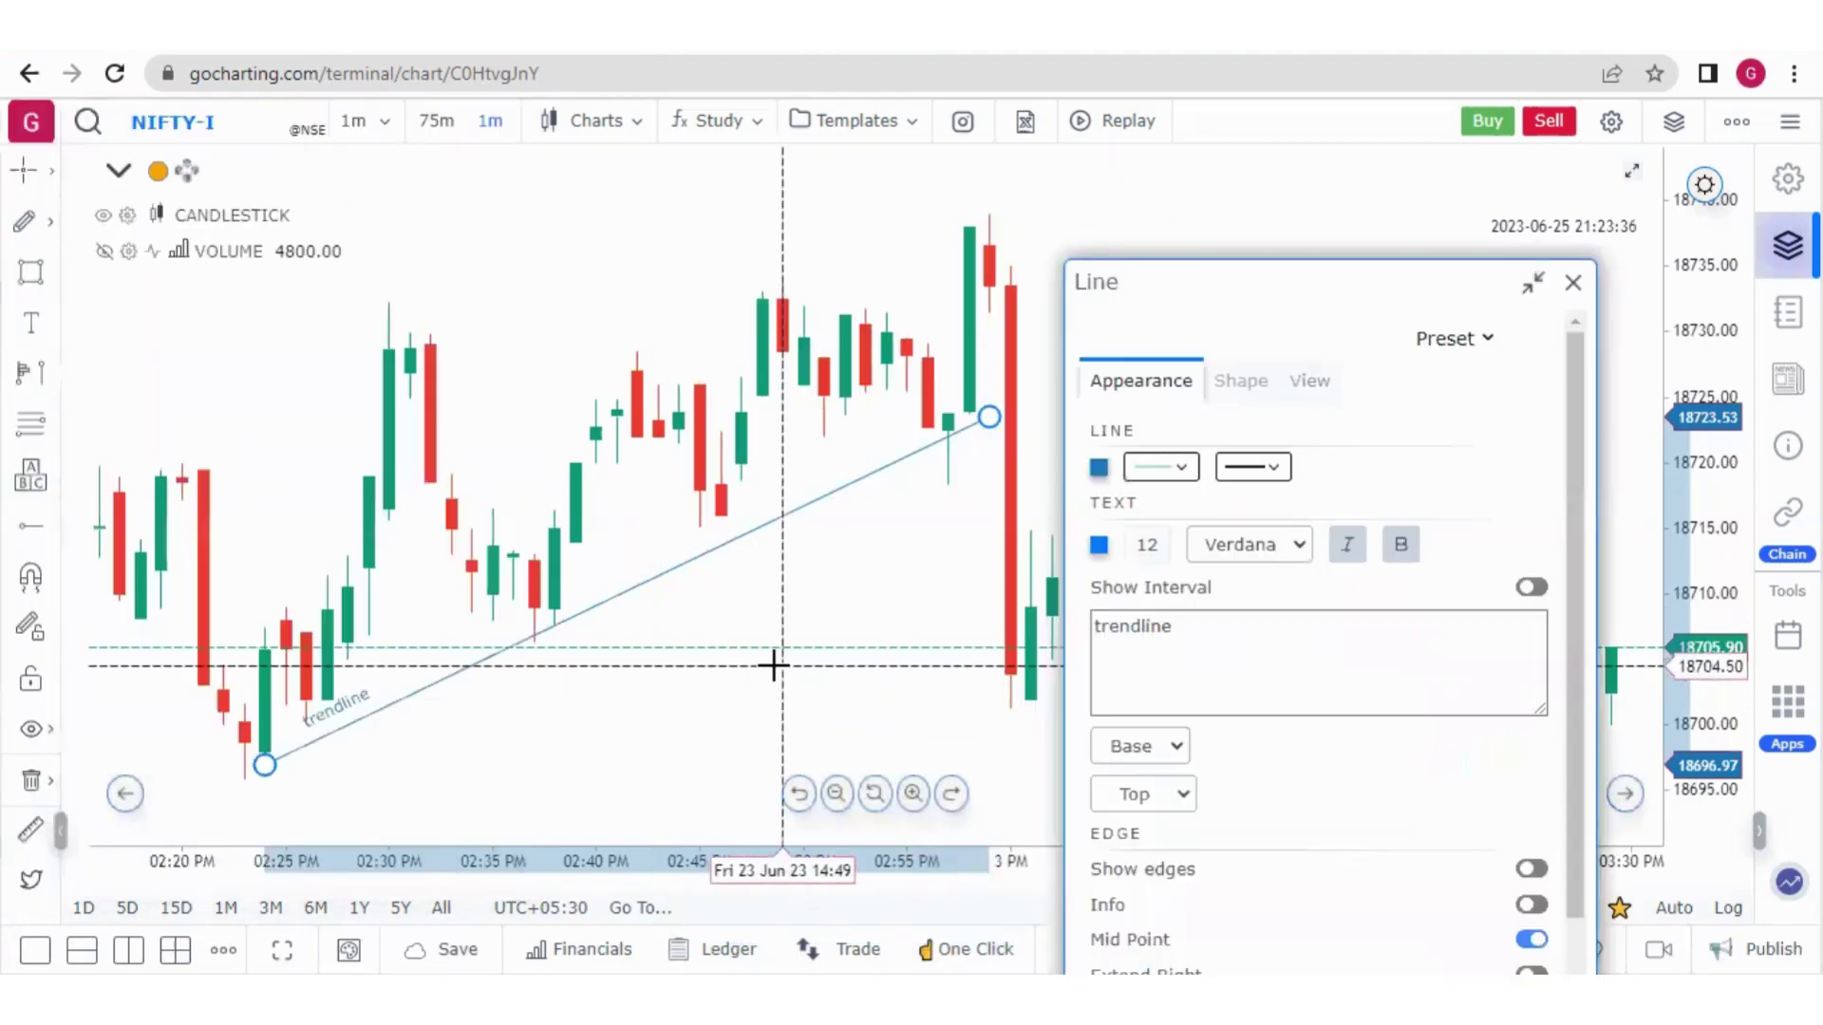
Use Preset > Save As to create a template named 'trendline', then close Line settings
left_click(1468, 347)
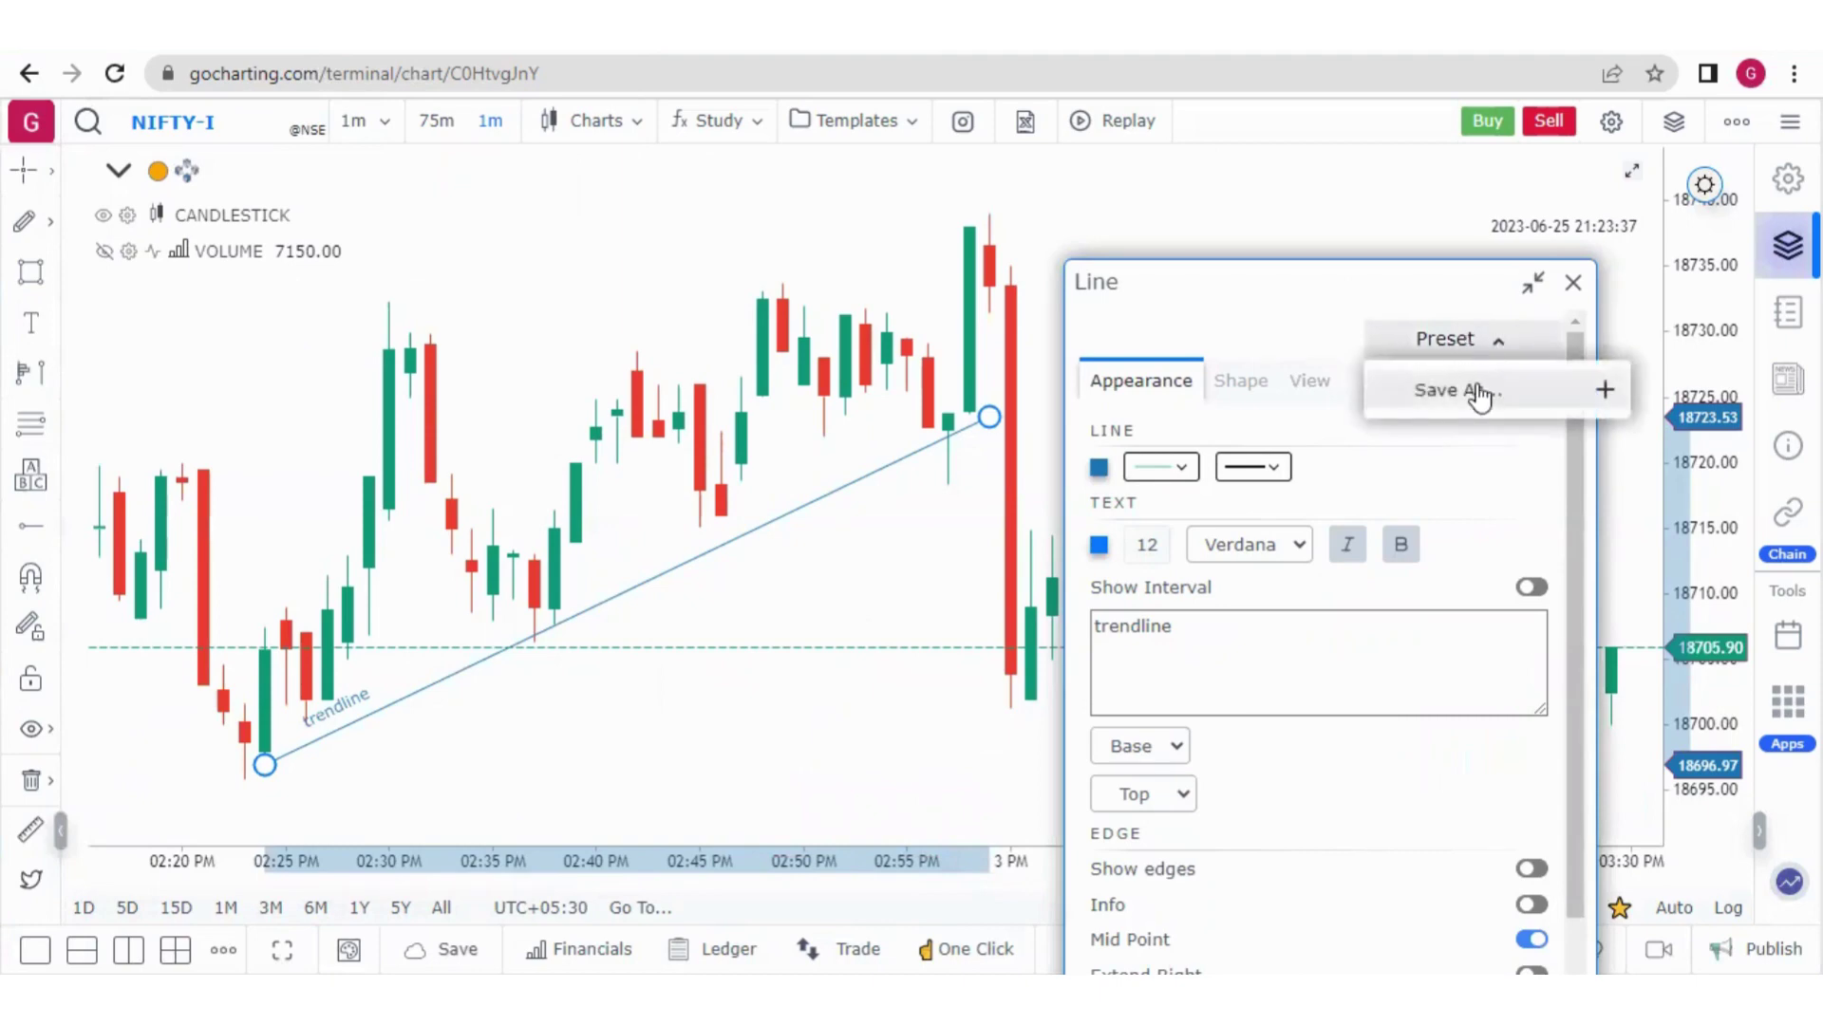
left_click(1477, 391)
type("trendline")
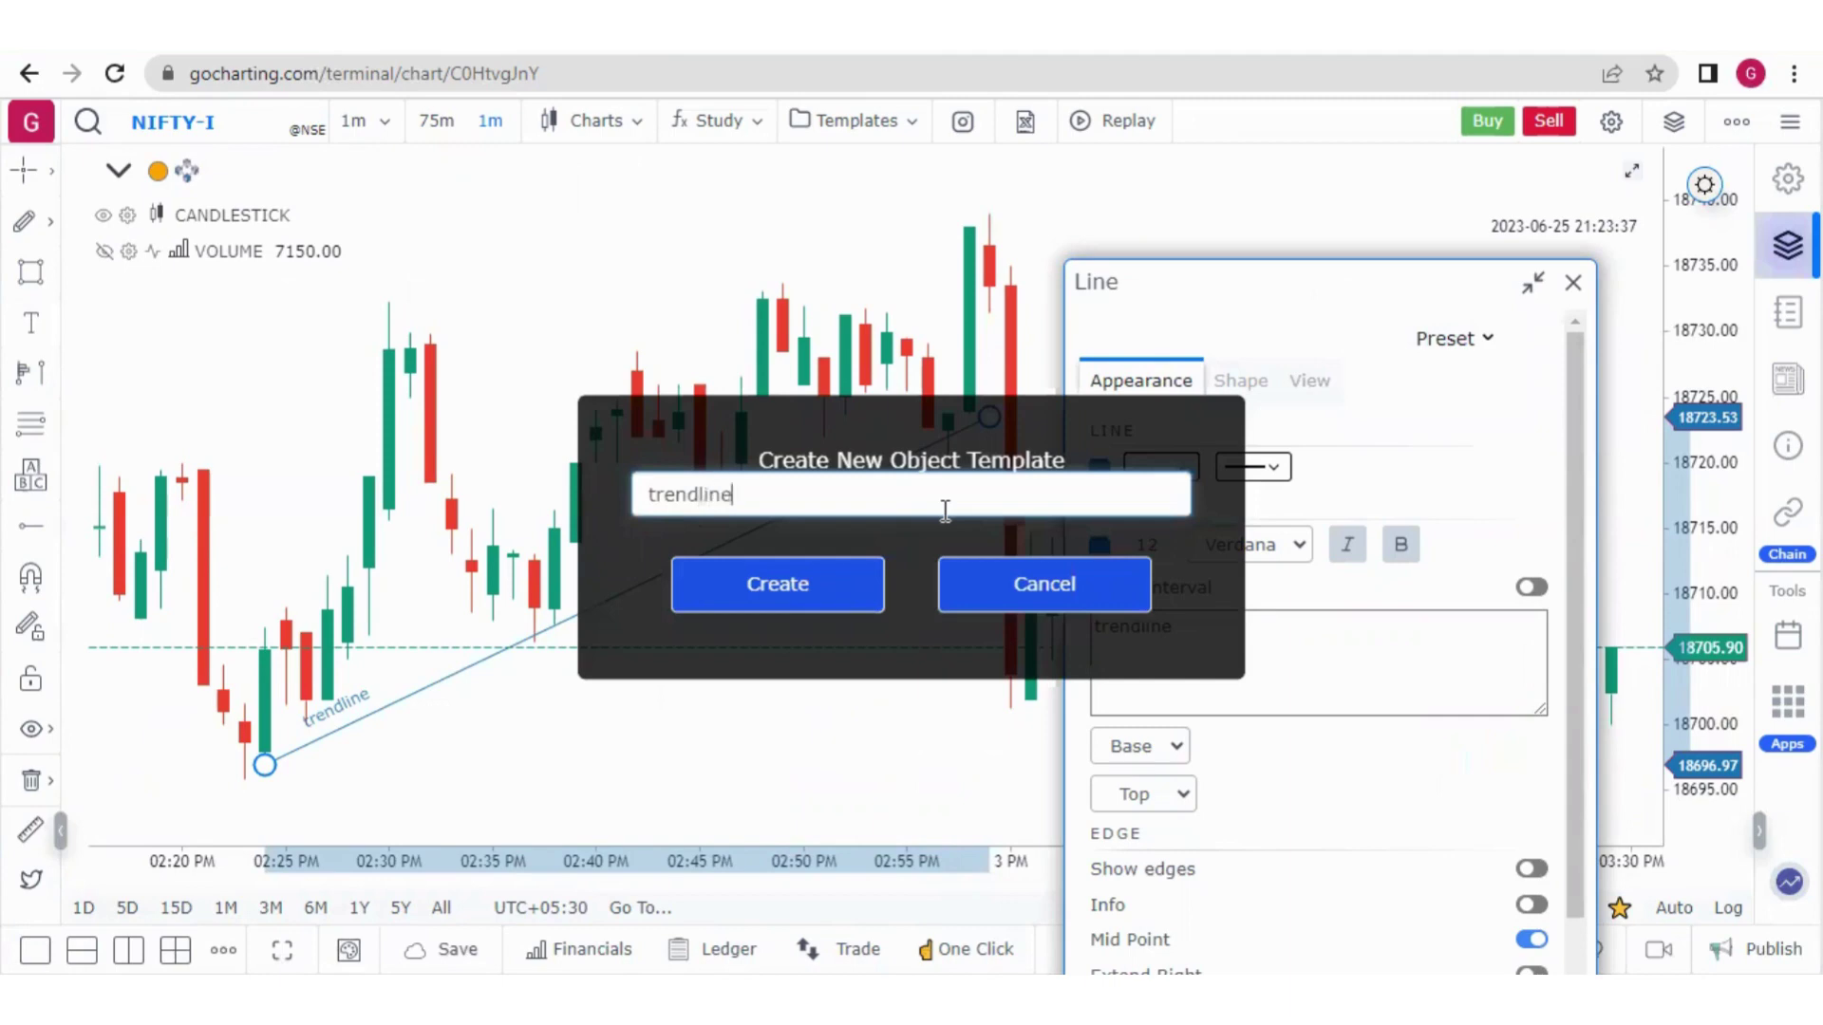
left_click(801, 615)
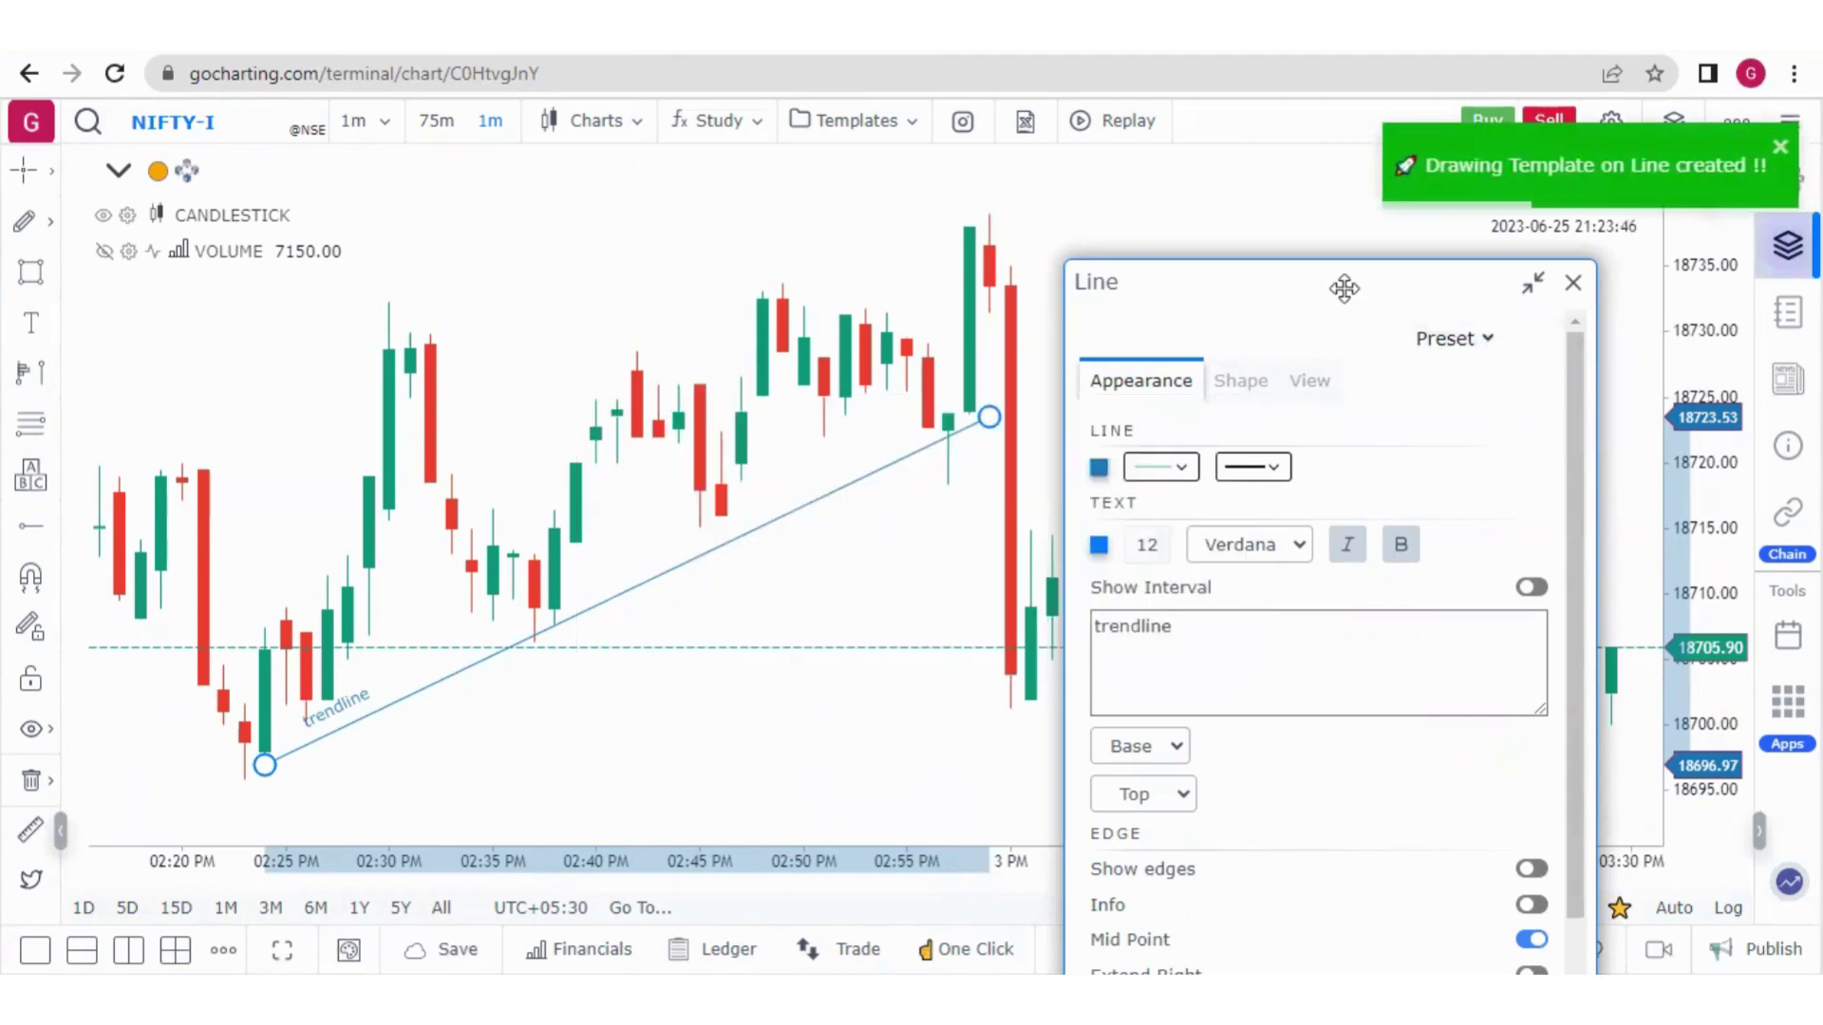
left_click_drag(1342, 285, 1134, 256)
left_click(1365, 255)
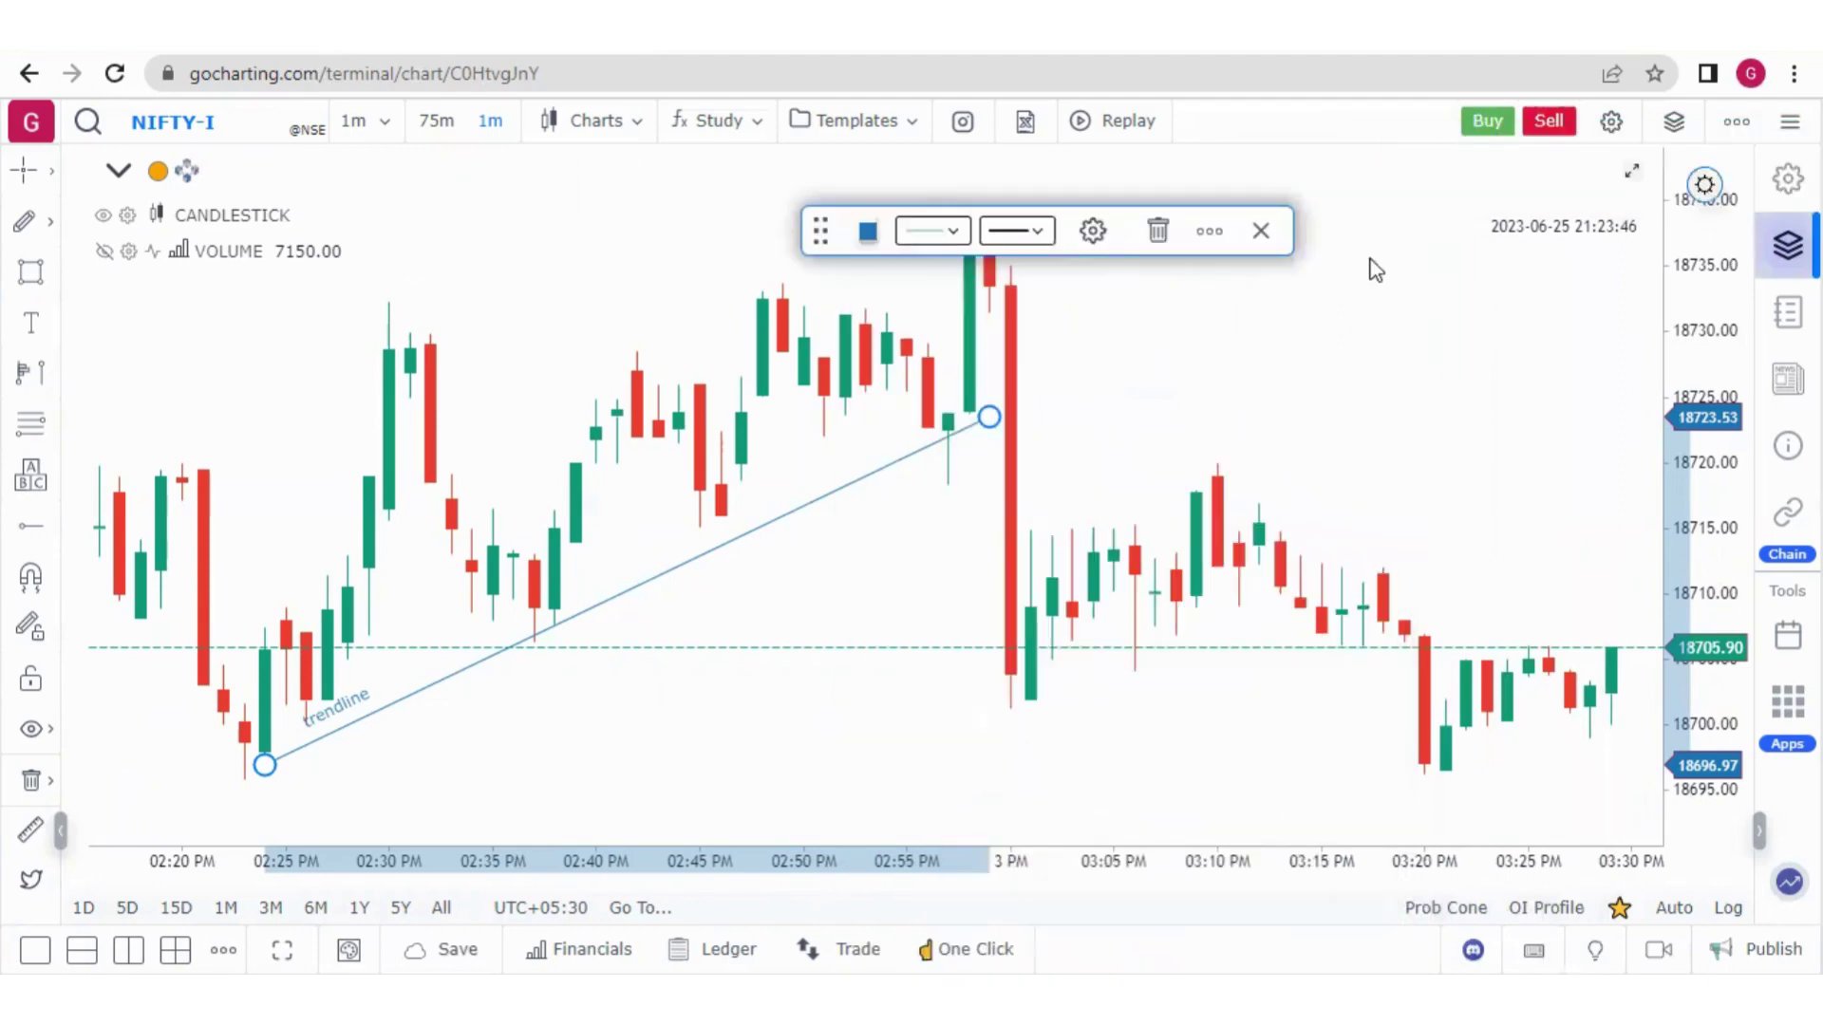
Draw a second line from the 02:20 PM high (~18719.56) up to about 18735.85
left_click(27, 224)
mouse_move(317, 340)
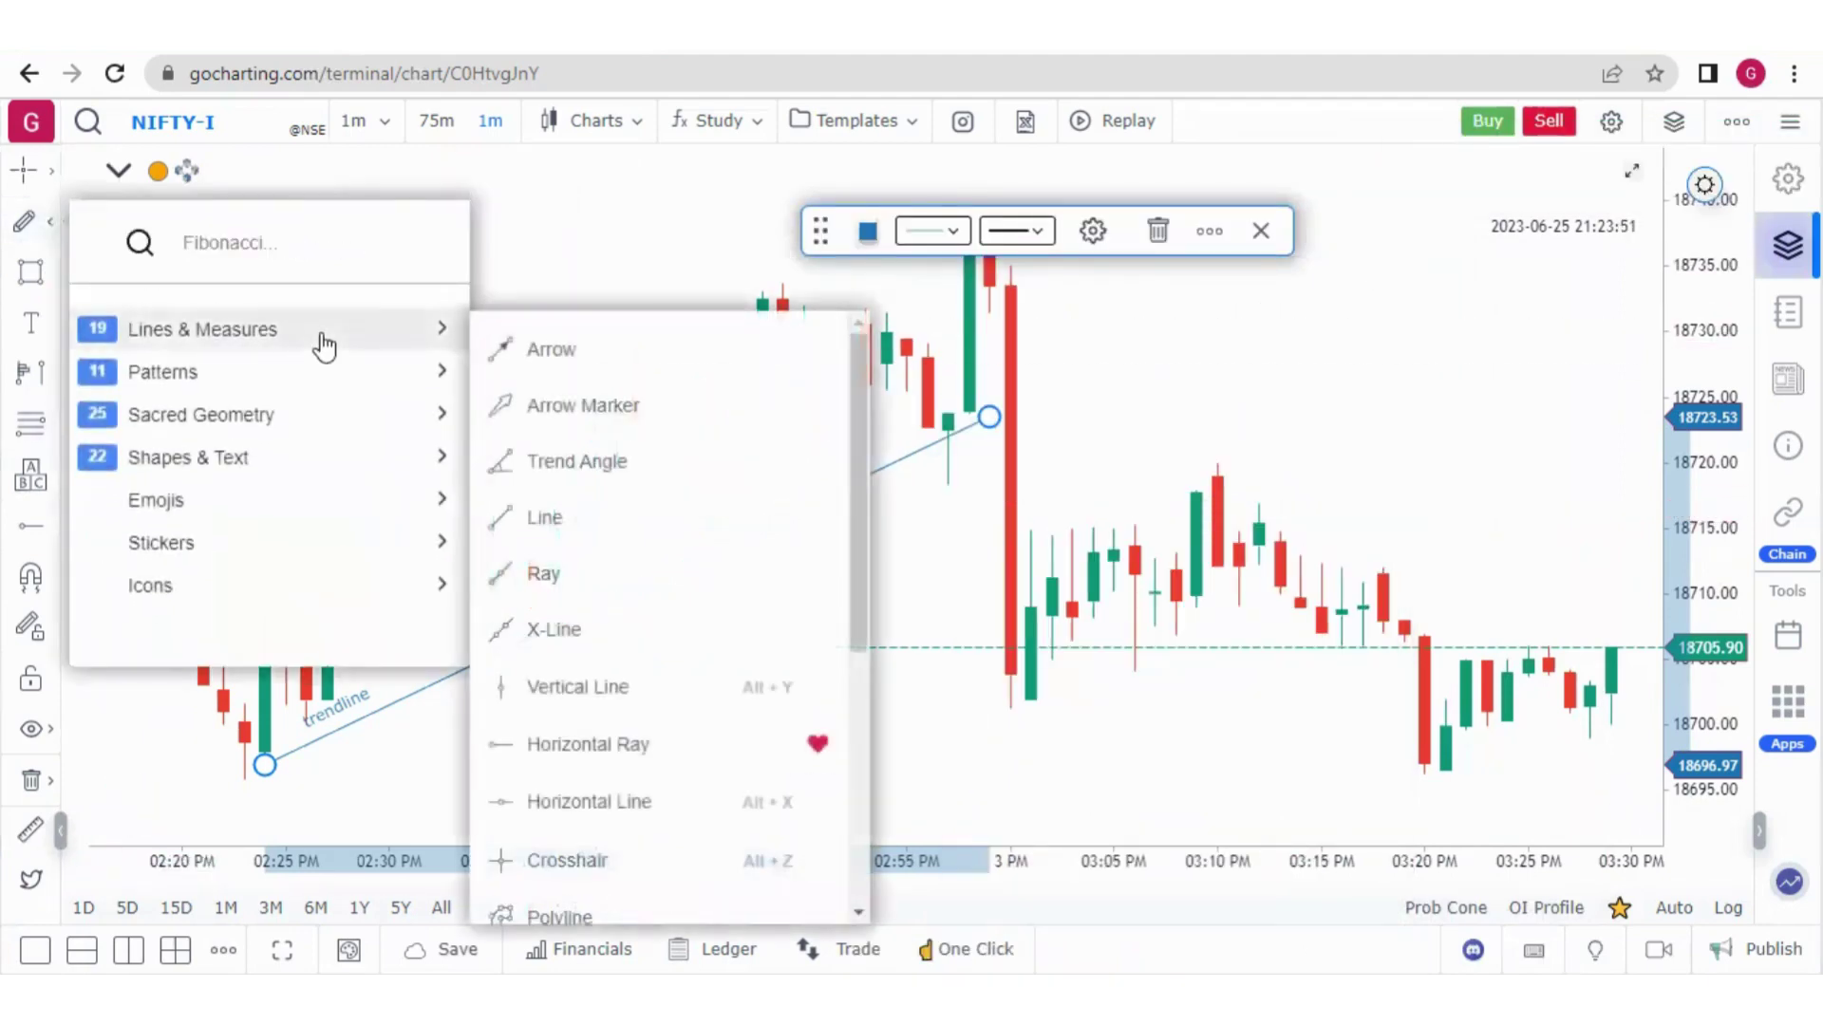
left_click(585, 522)
left_click(161, 468)
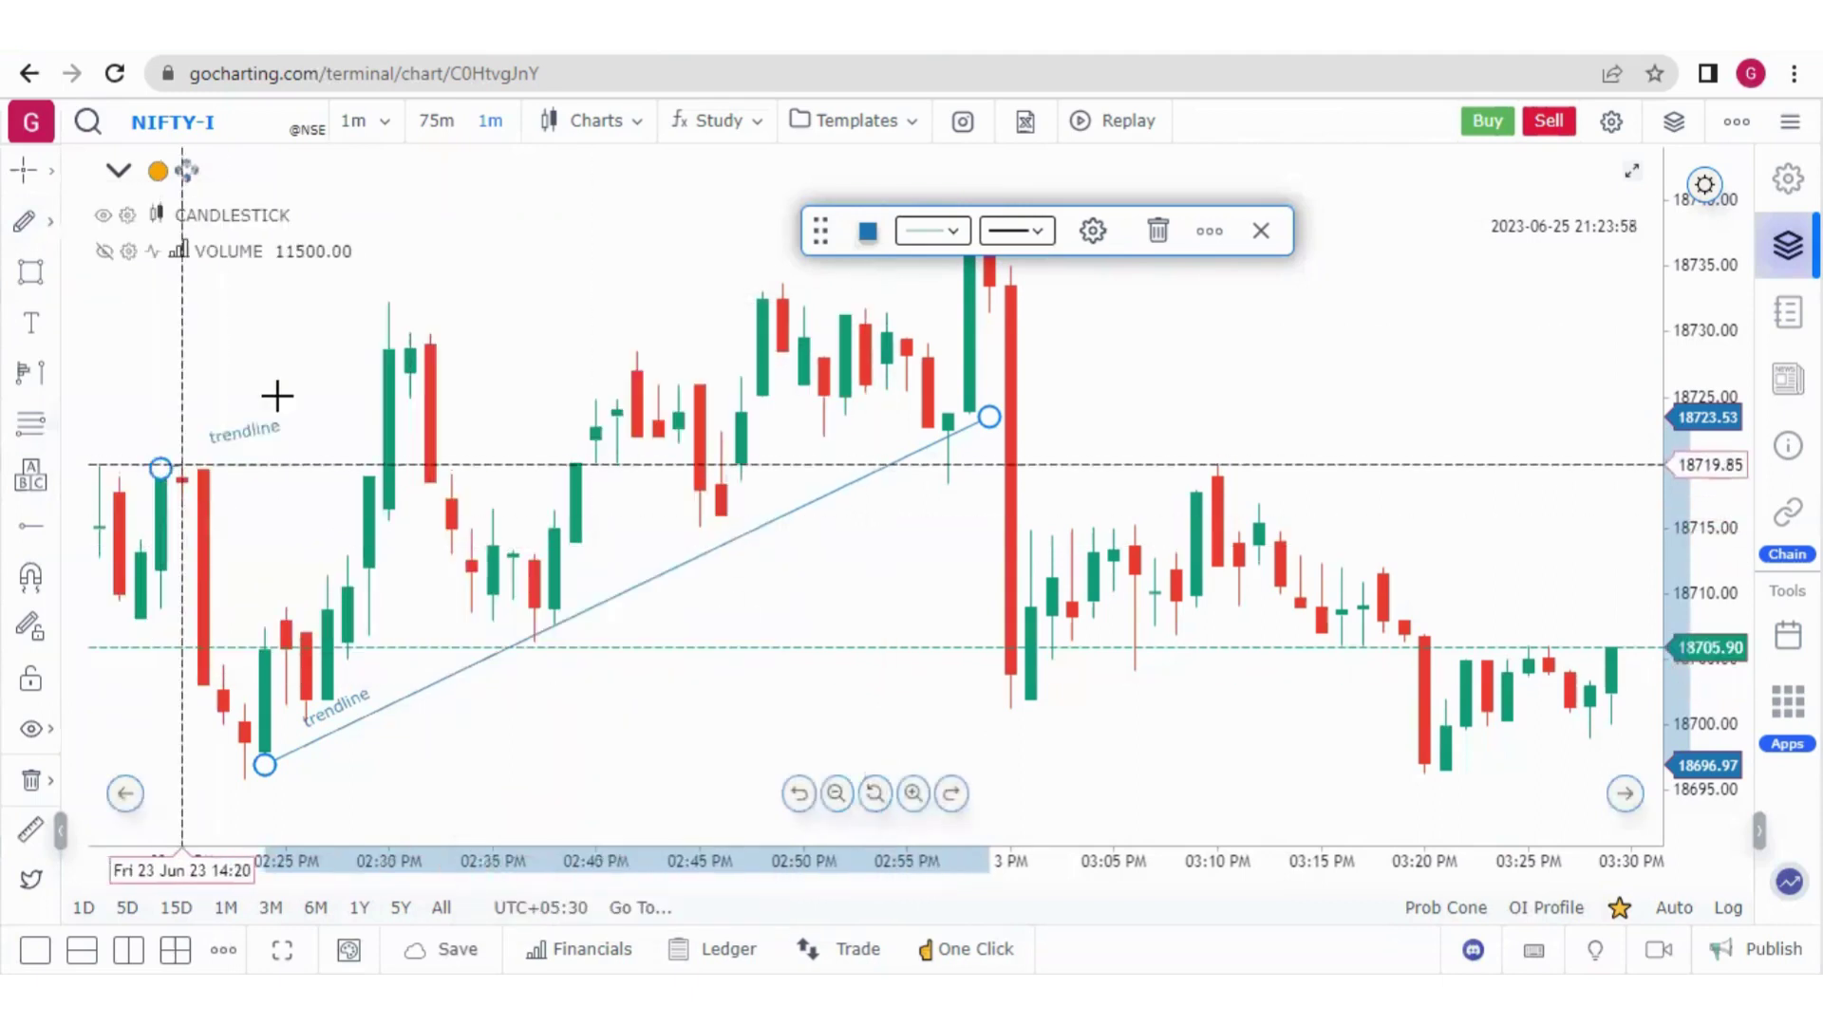
left_click(573, 254)
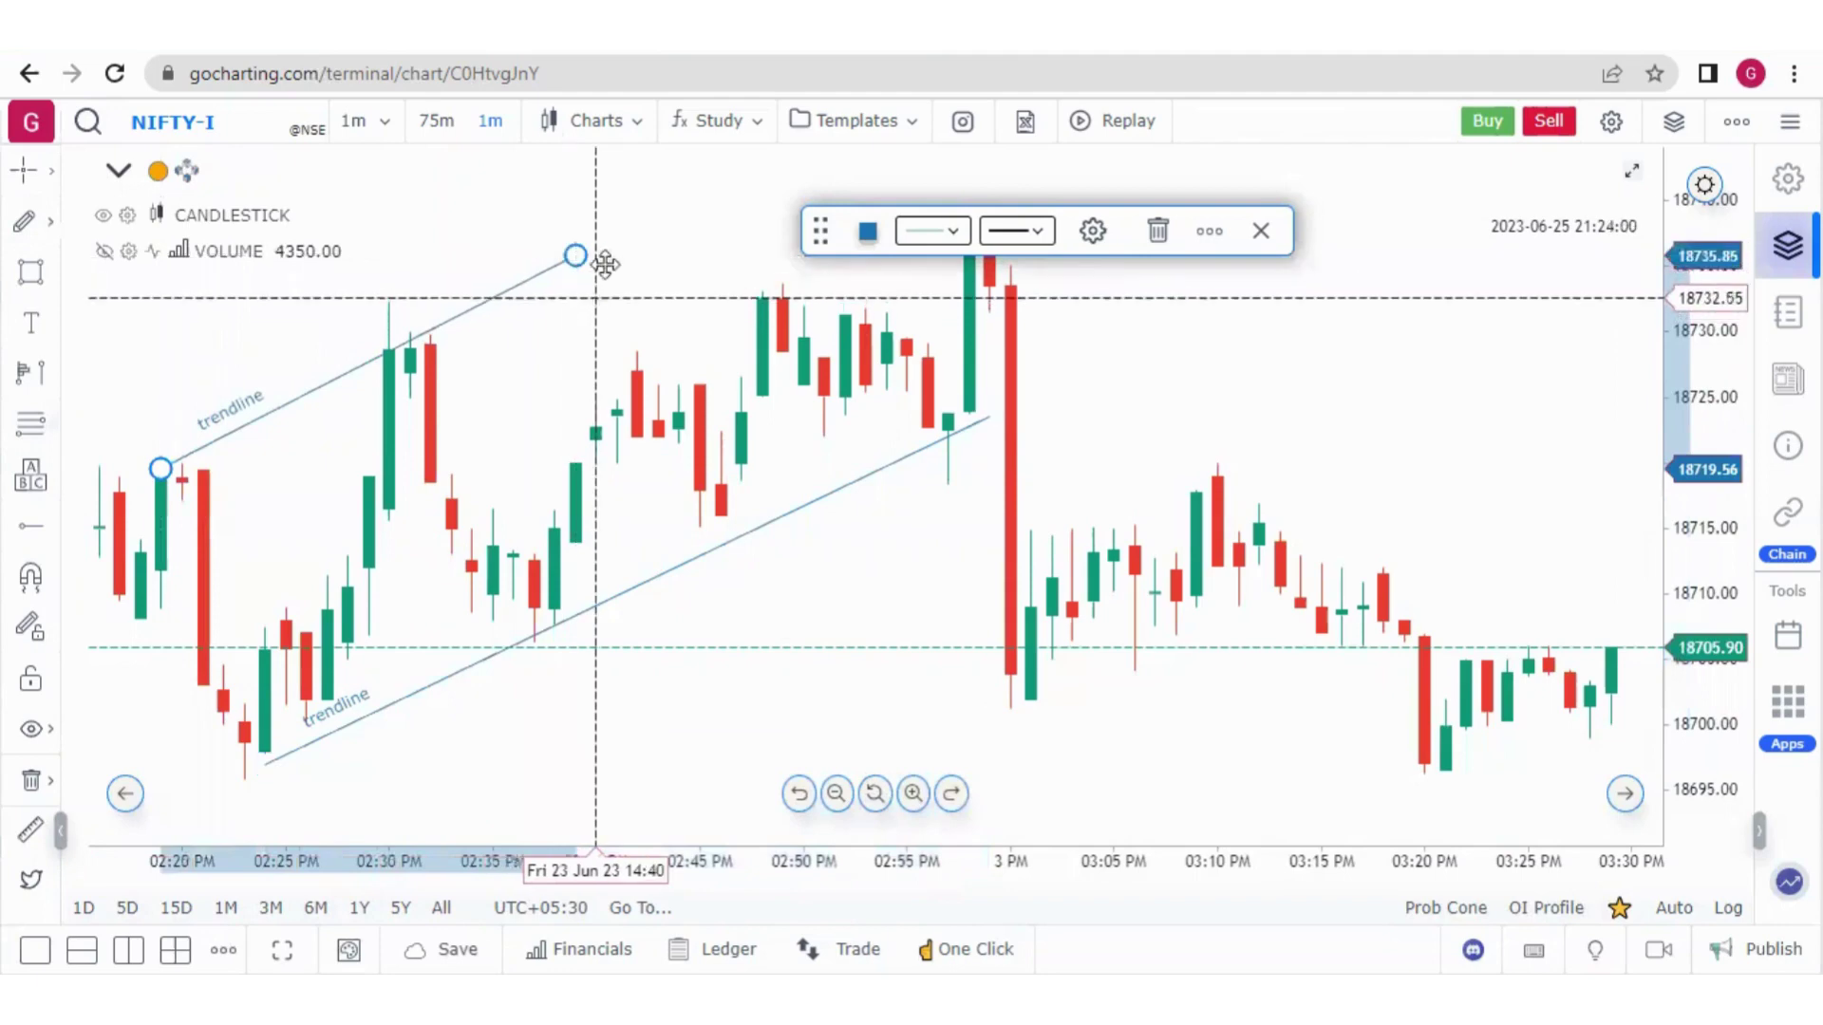
Apply the saved 'trendline' preset to the new line from its settings
left_click(1093, 231)
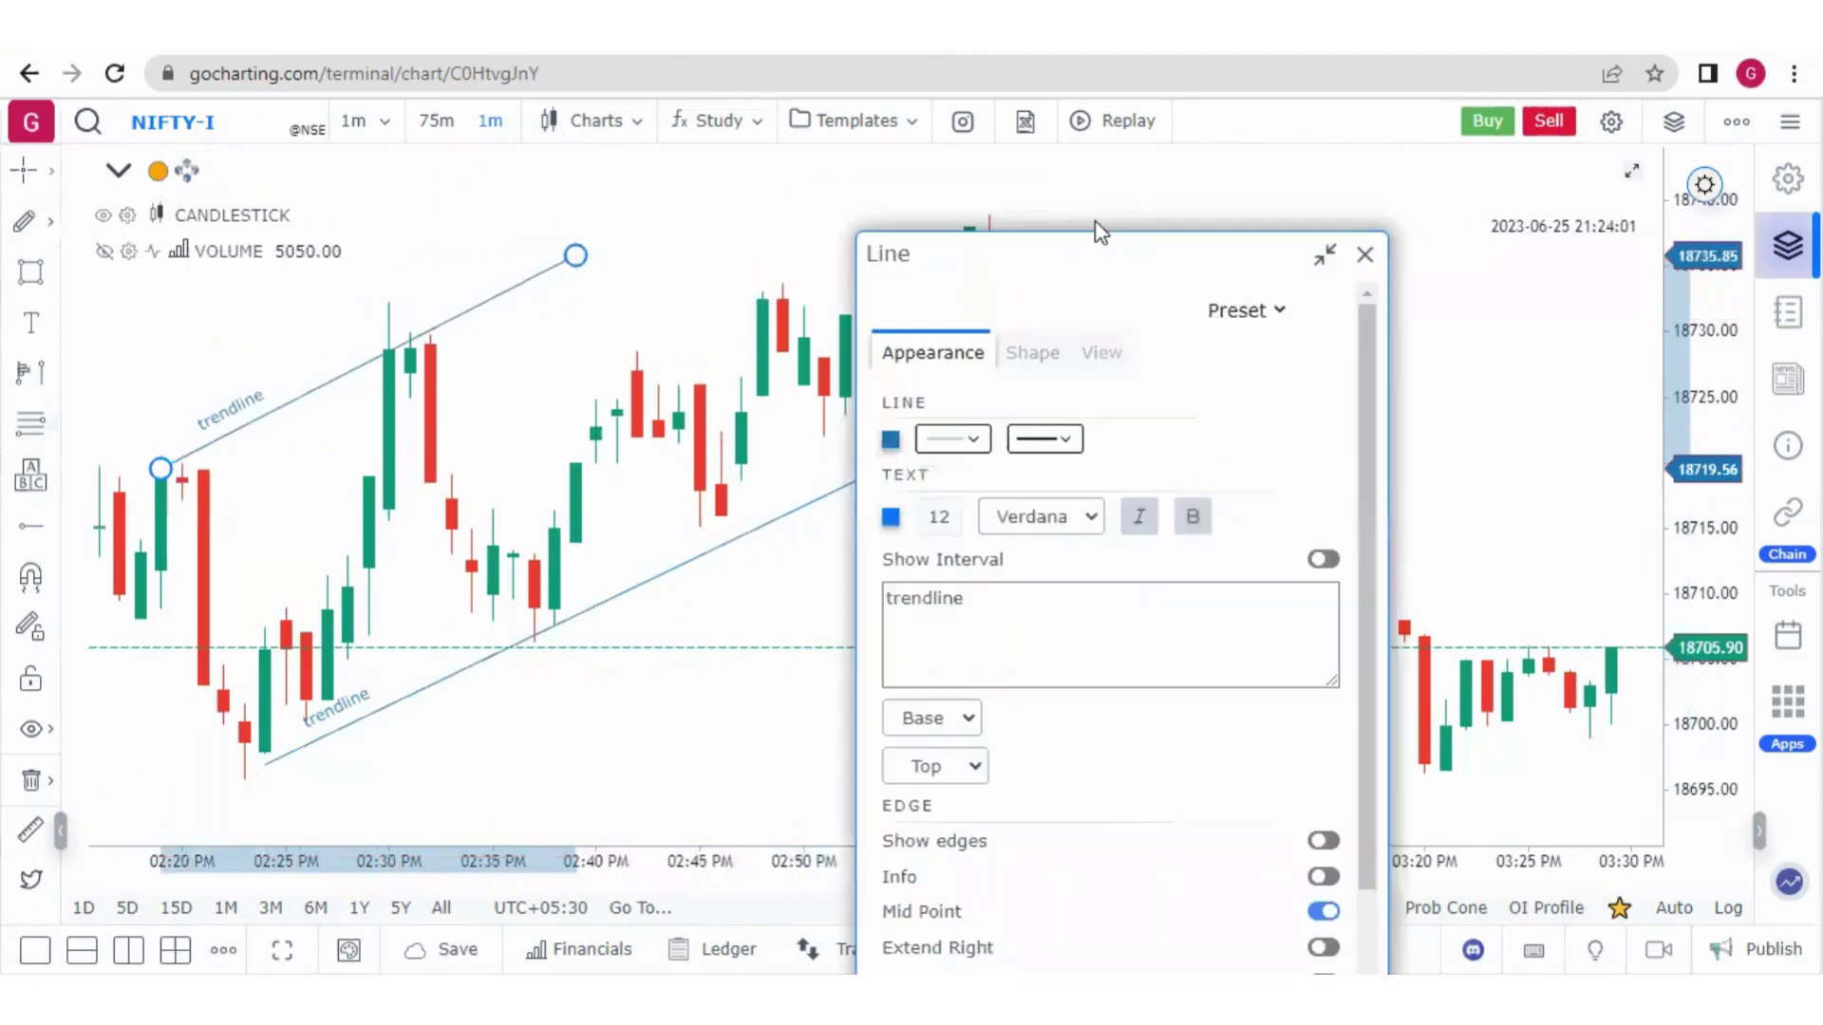
left_click(1286, 315)
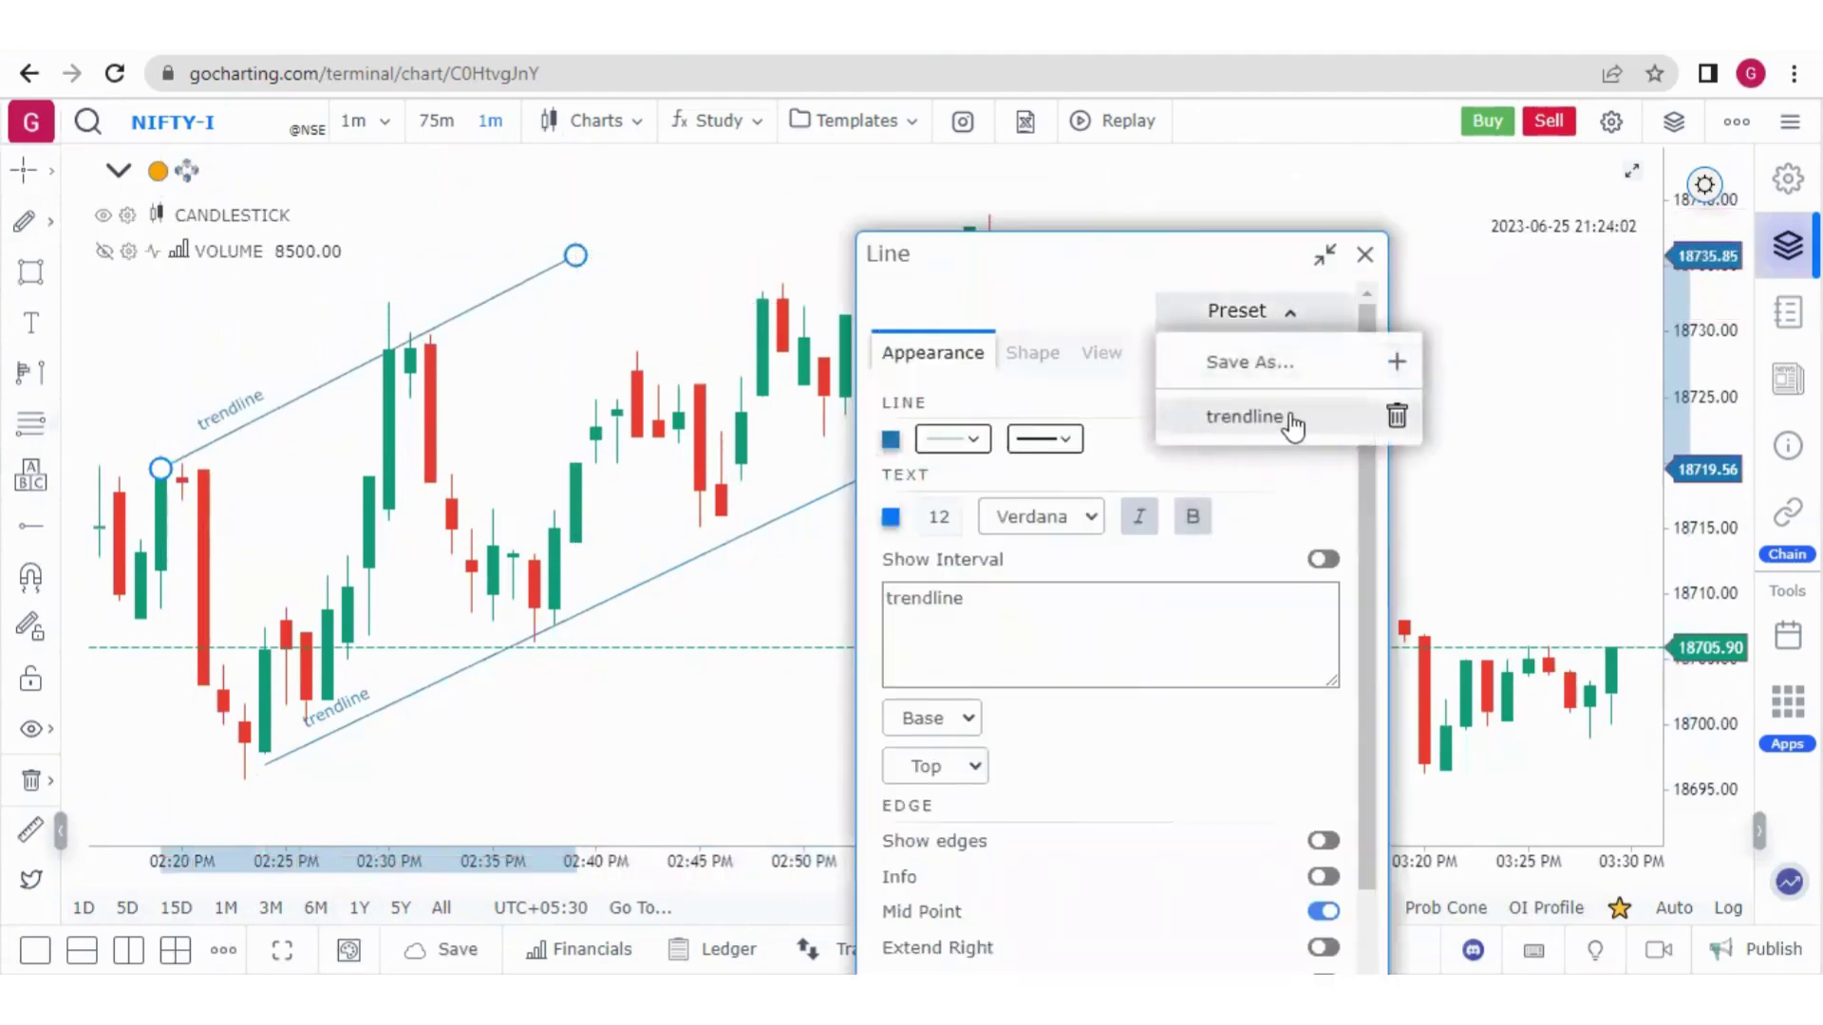
left_click(1364, 254)
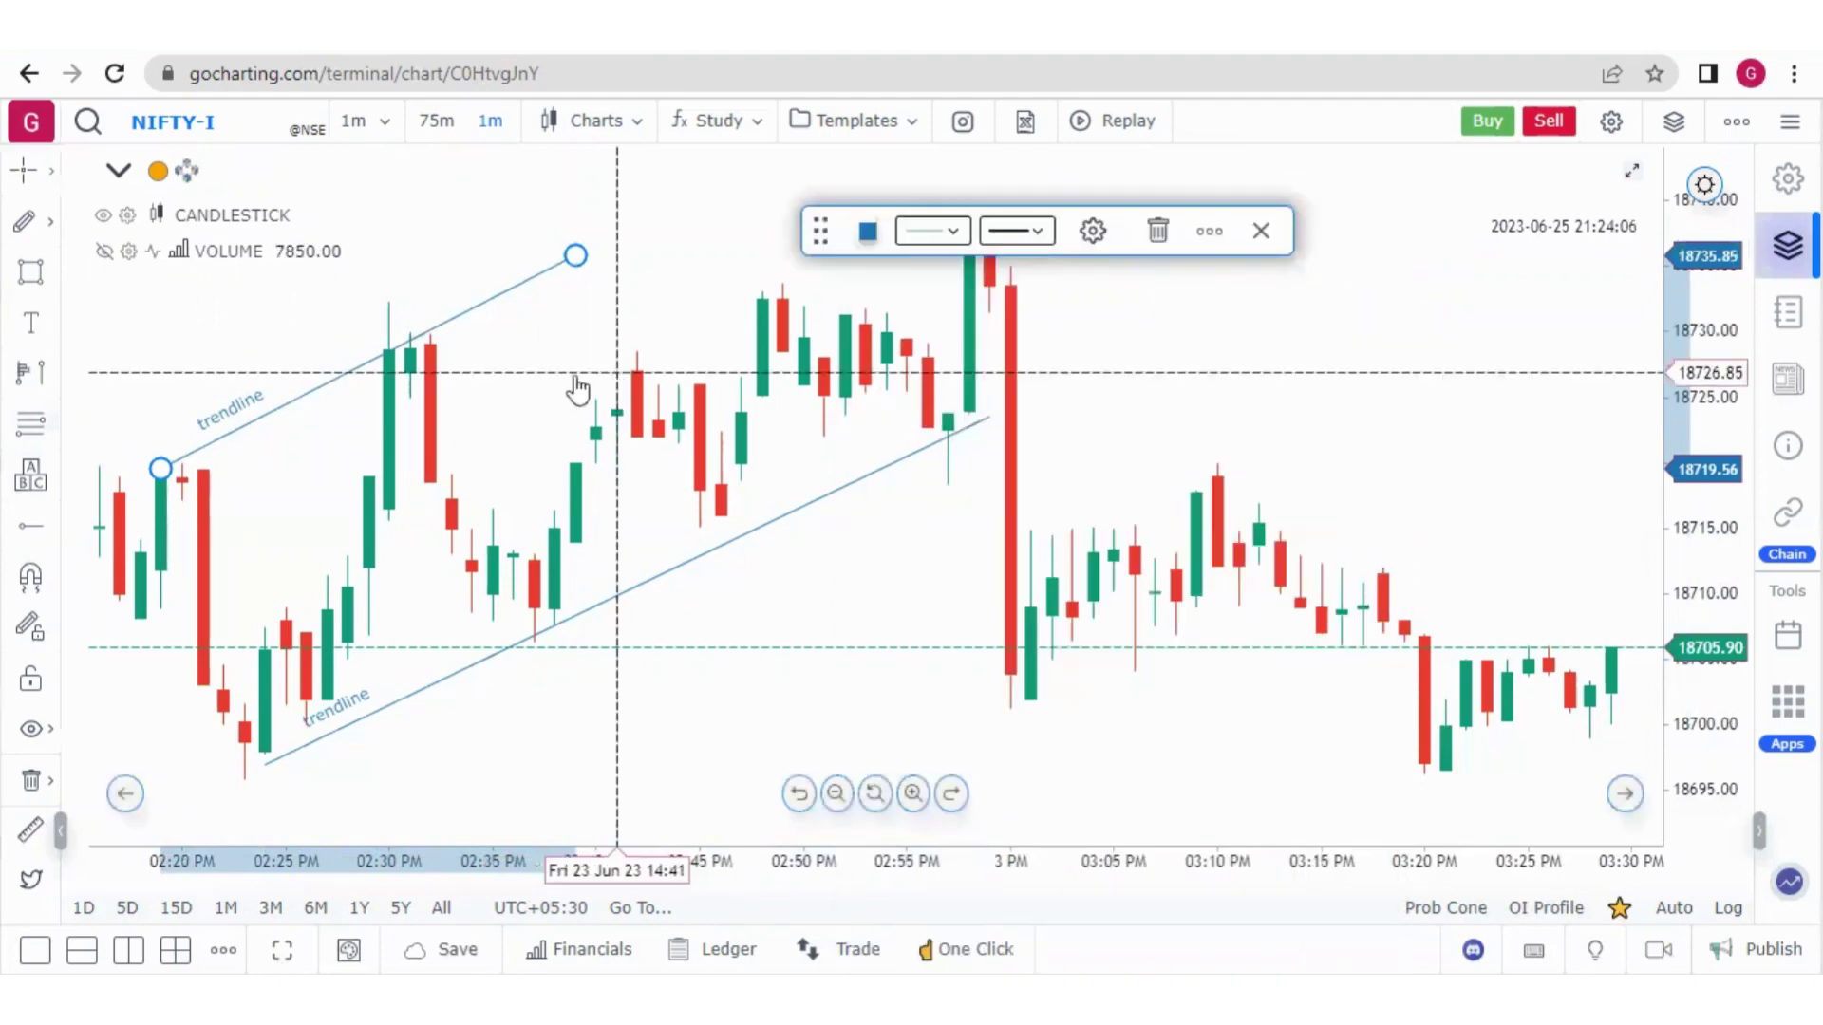
Open the trendline's context menu, browse its Preset submenu, then dismiss it and deselect
right_click(285, 407)
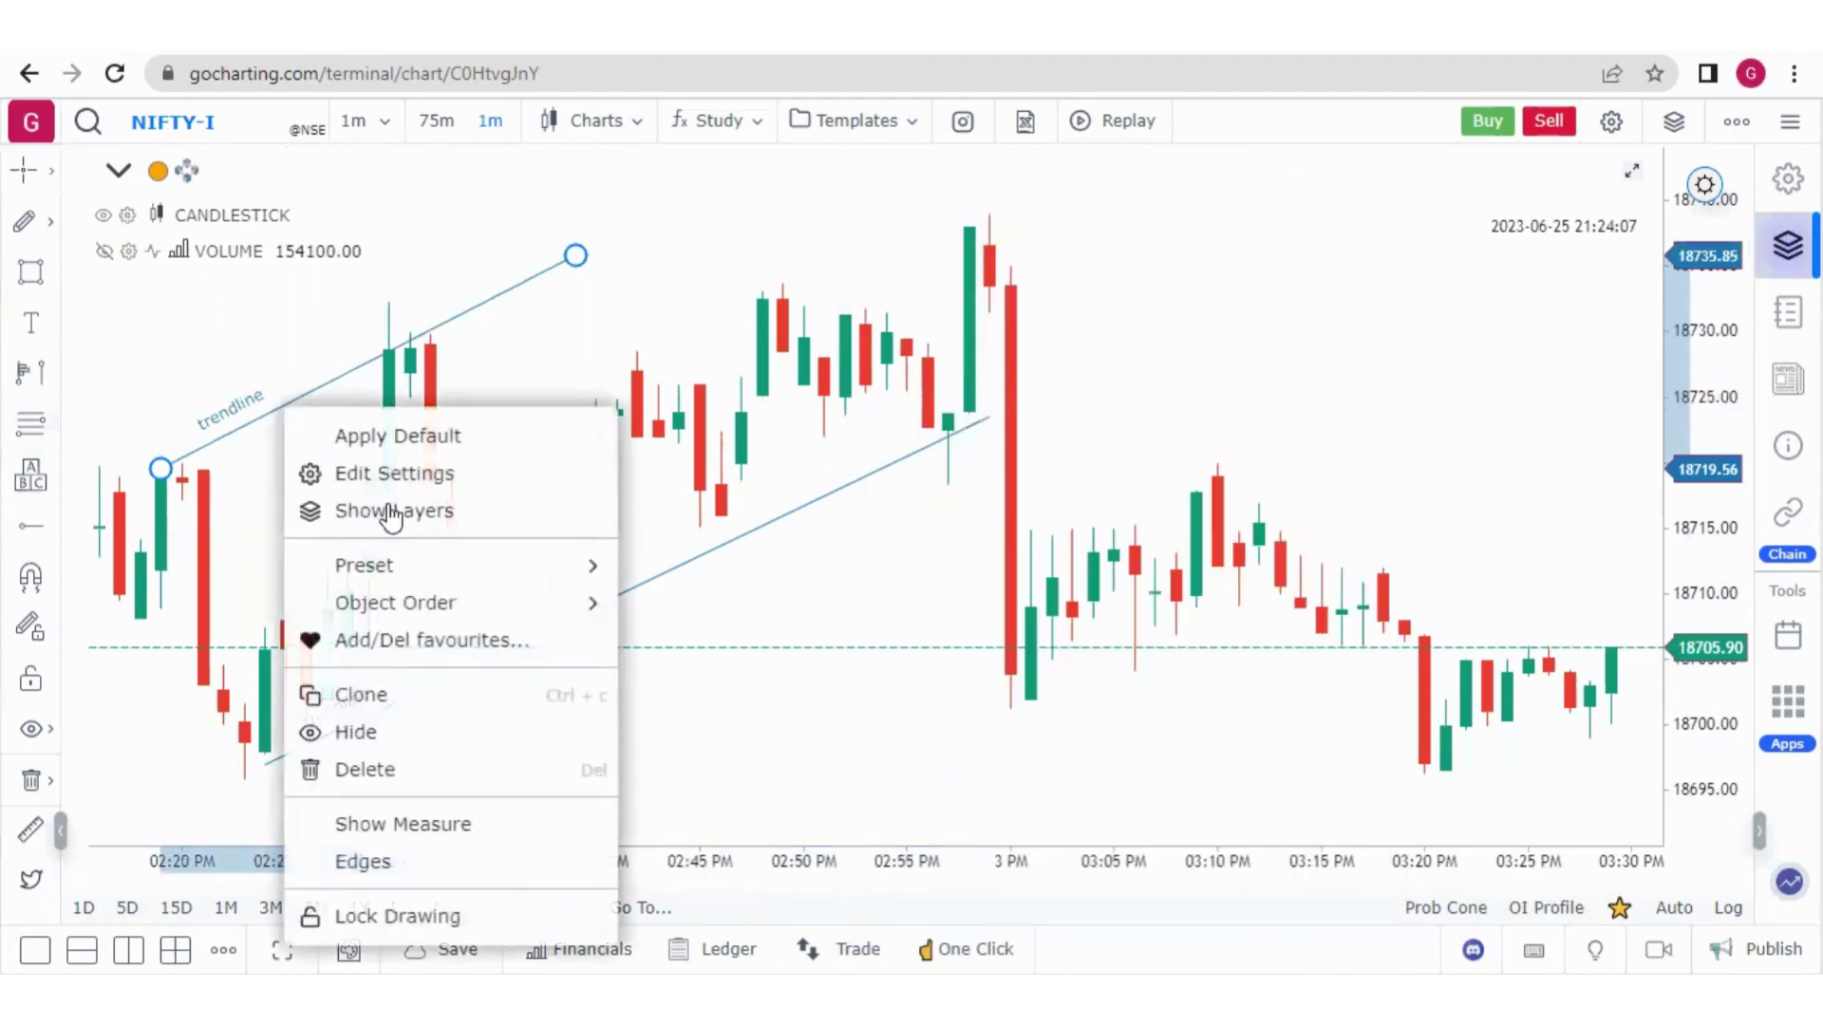
mouse_move(579, 568)
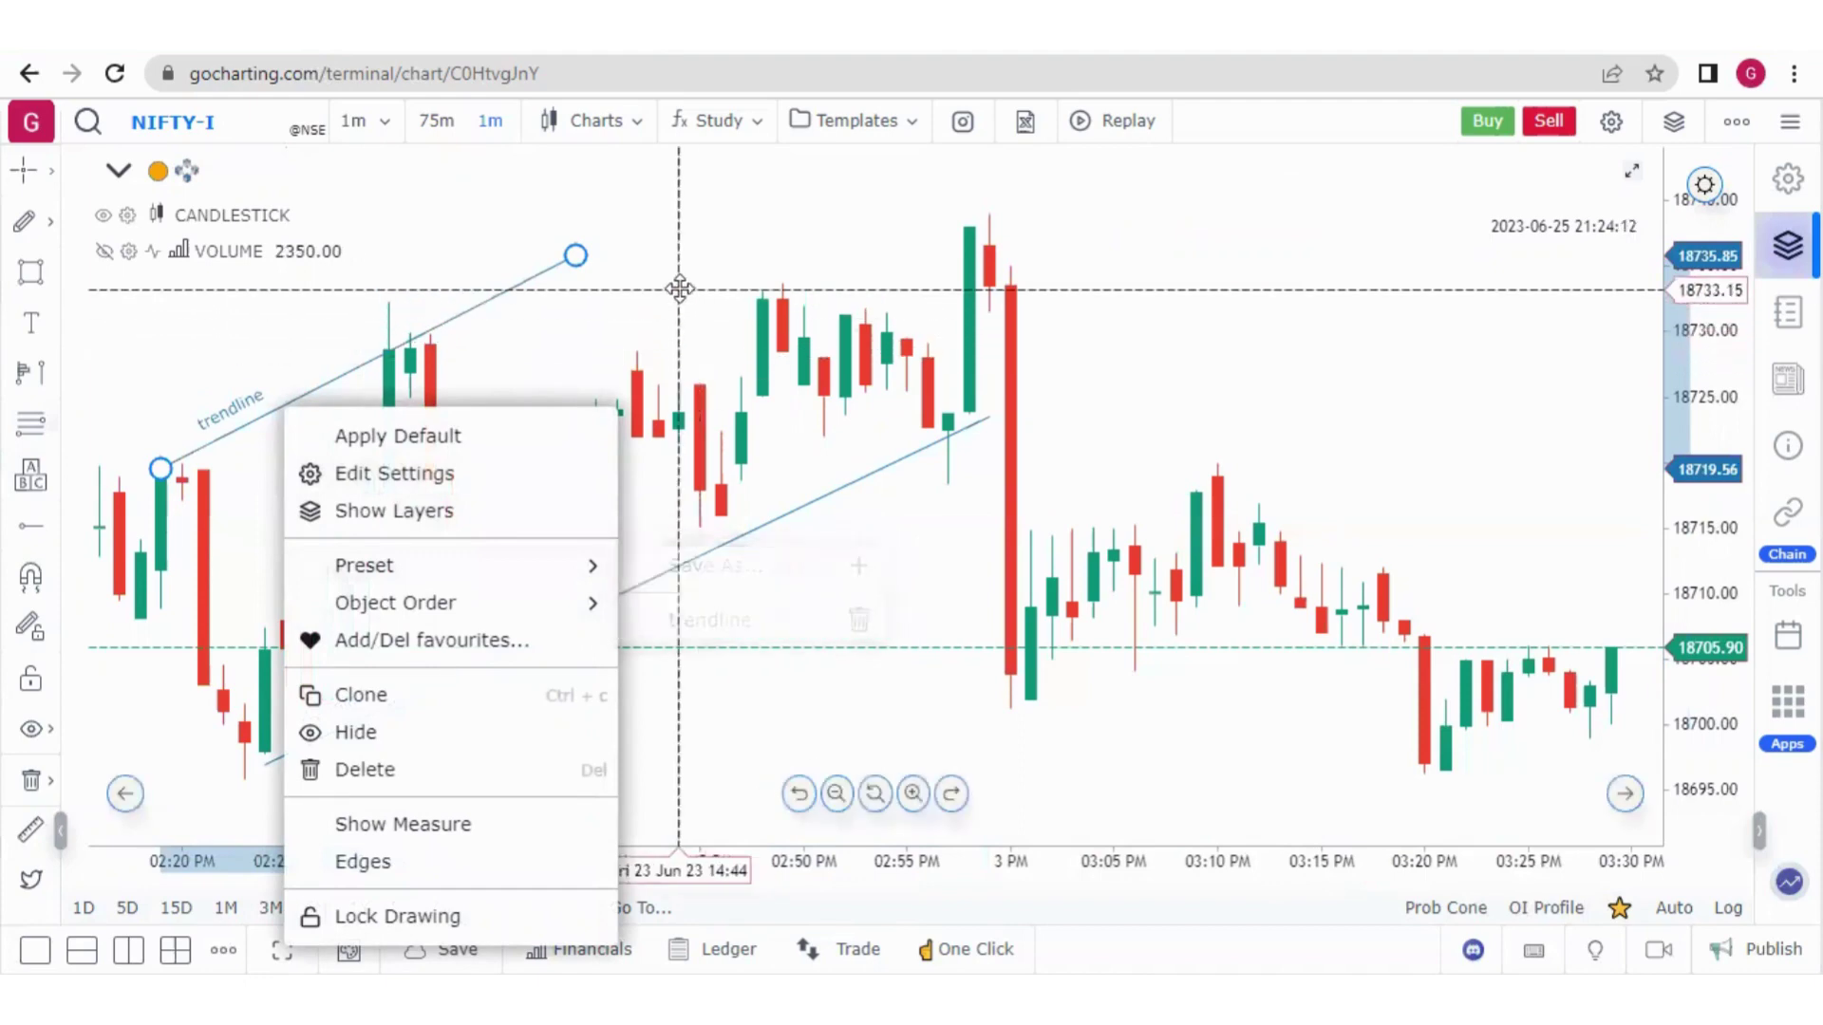
left_click(679, 287)
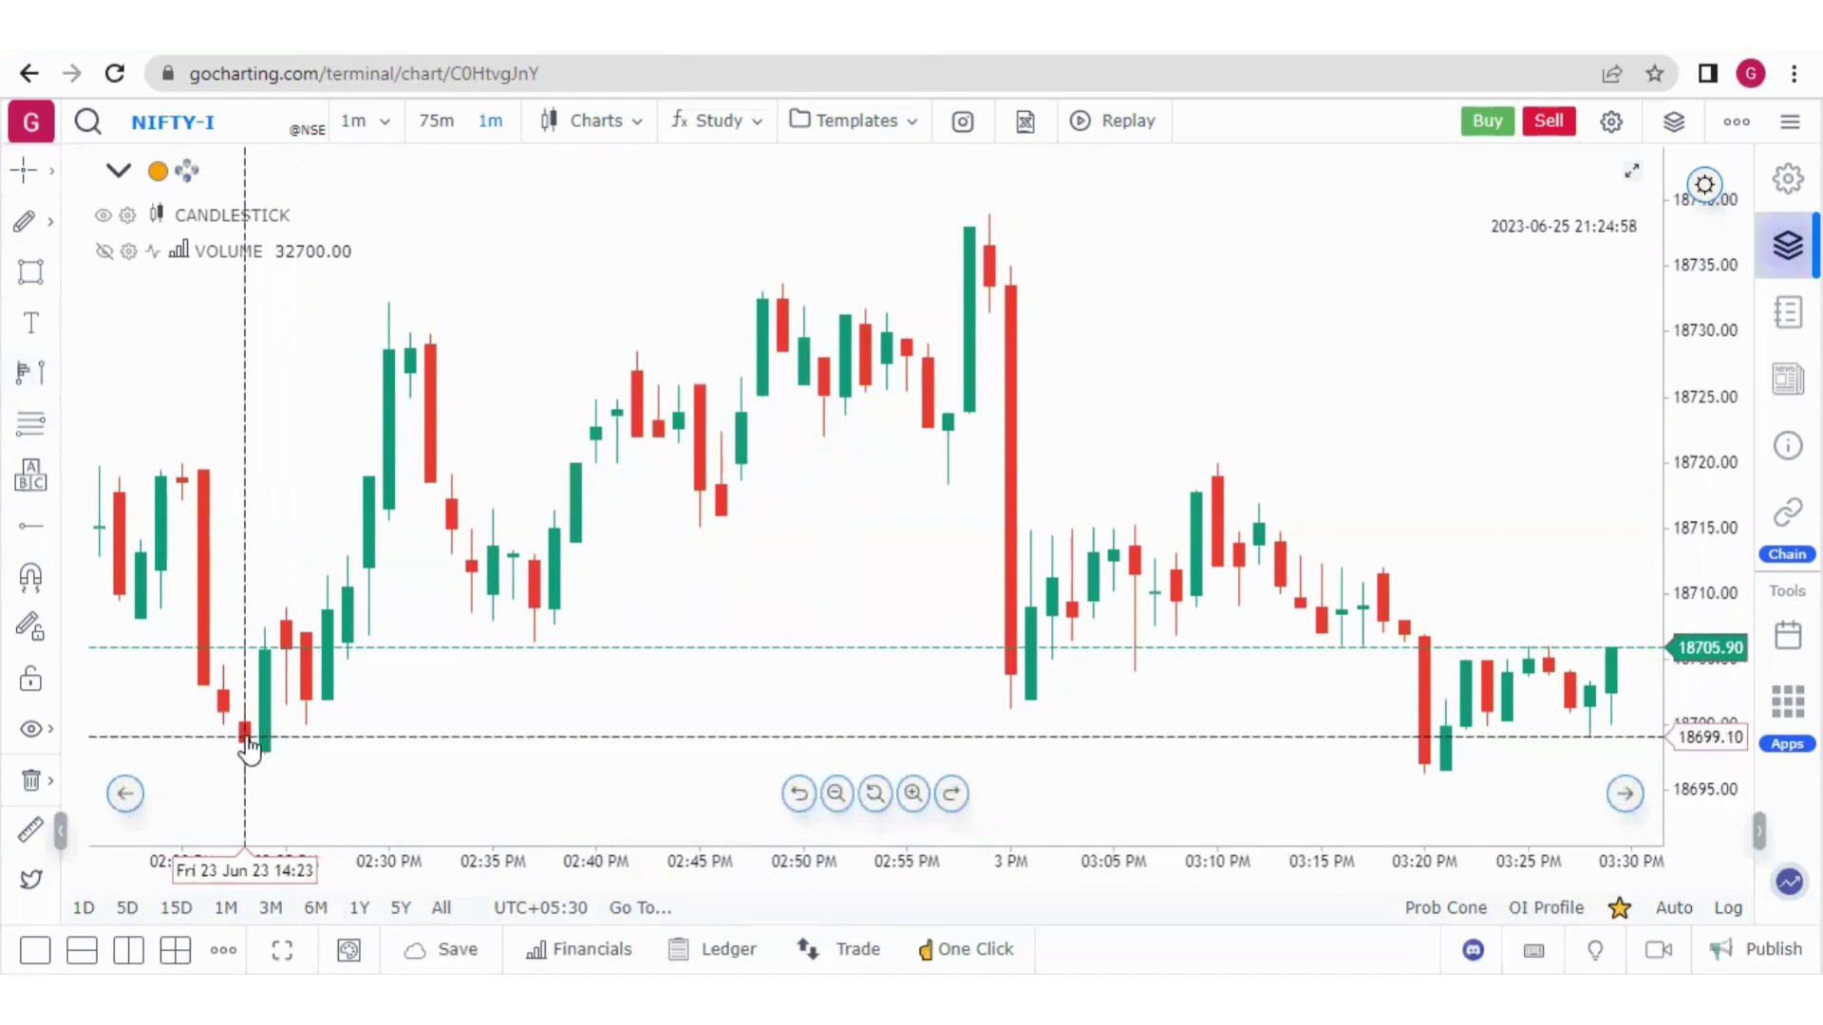
Draw a fixed range volume profile between two points on the chart
left_click(27, 380)
left_click(239, 755)
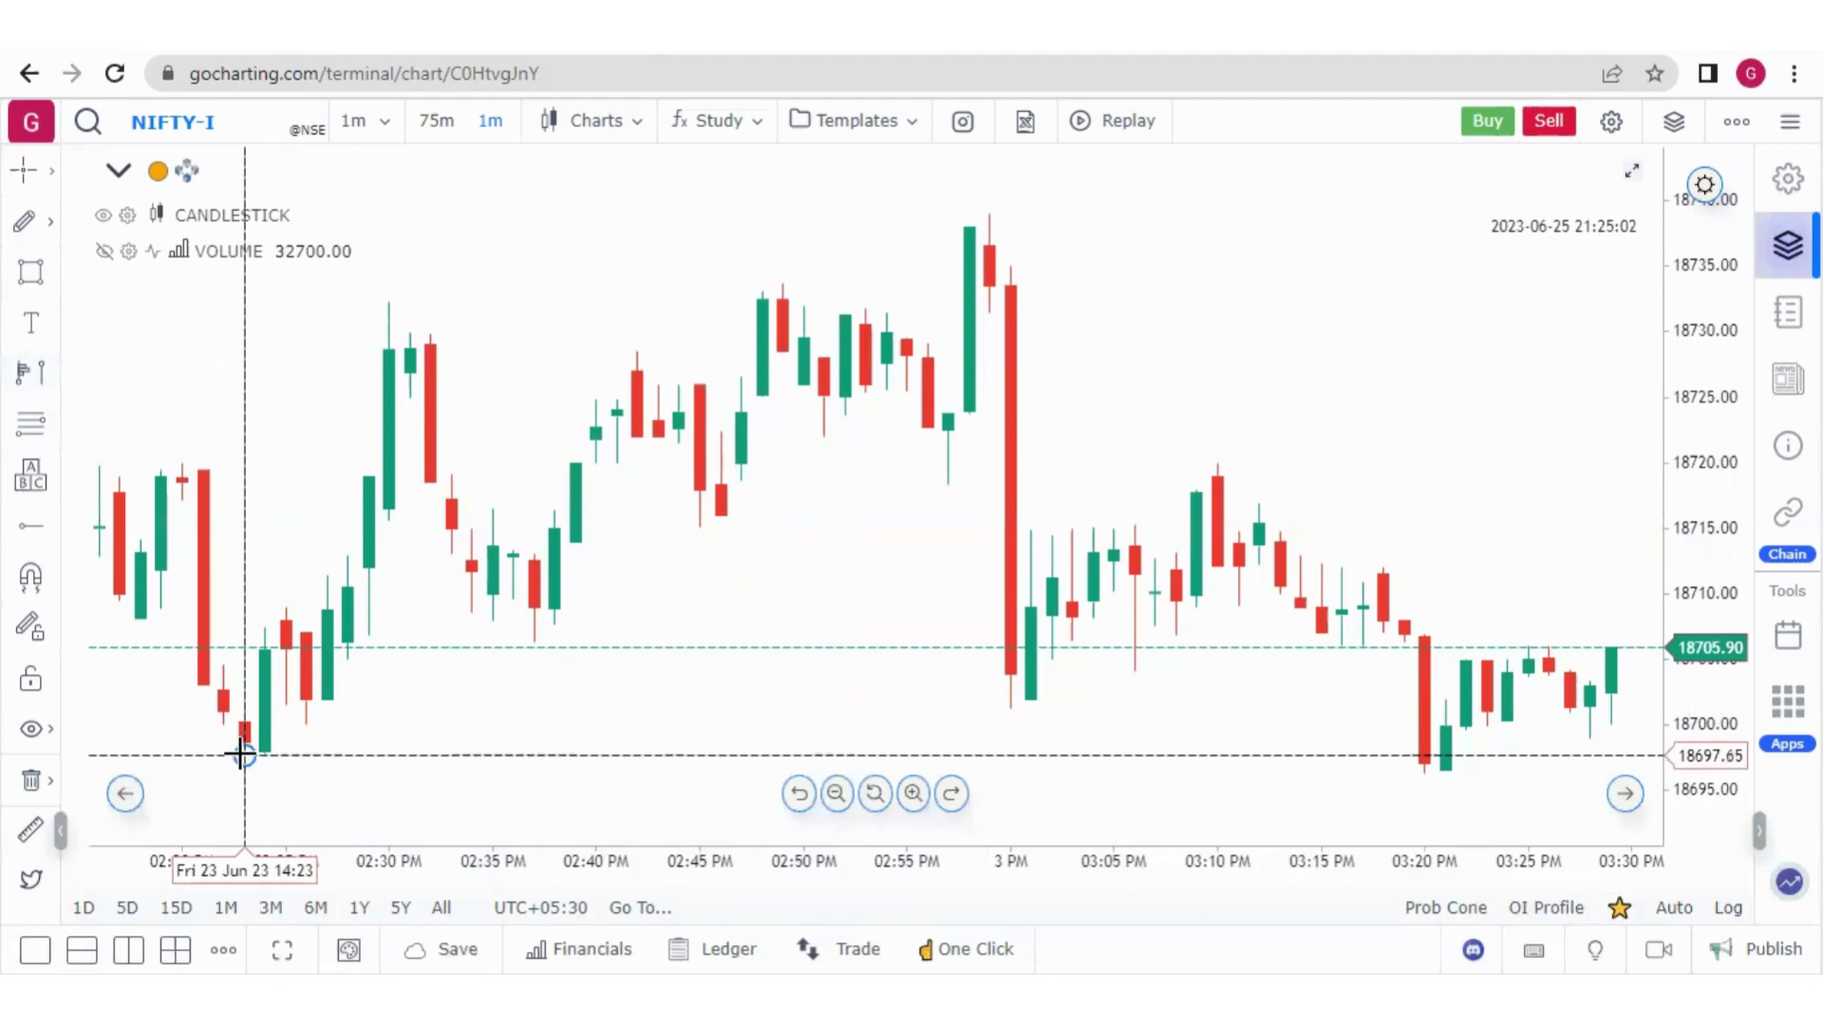
left_click(966, 332)
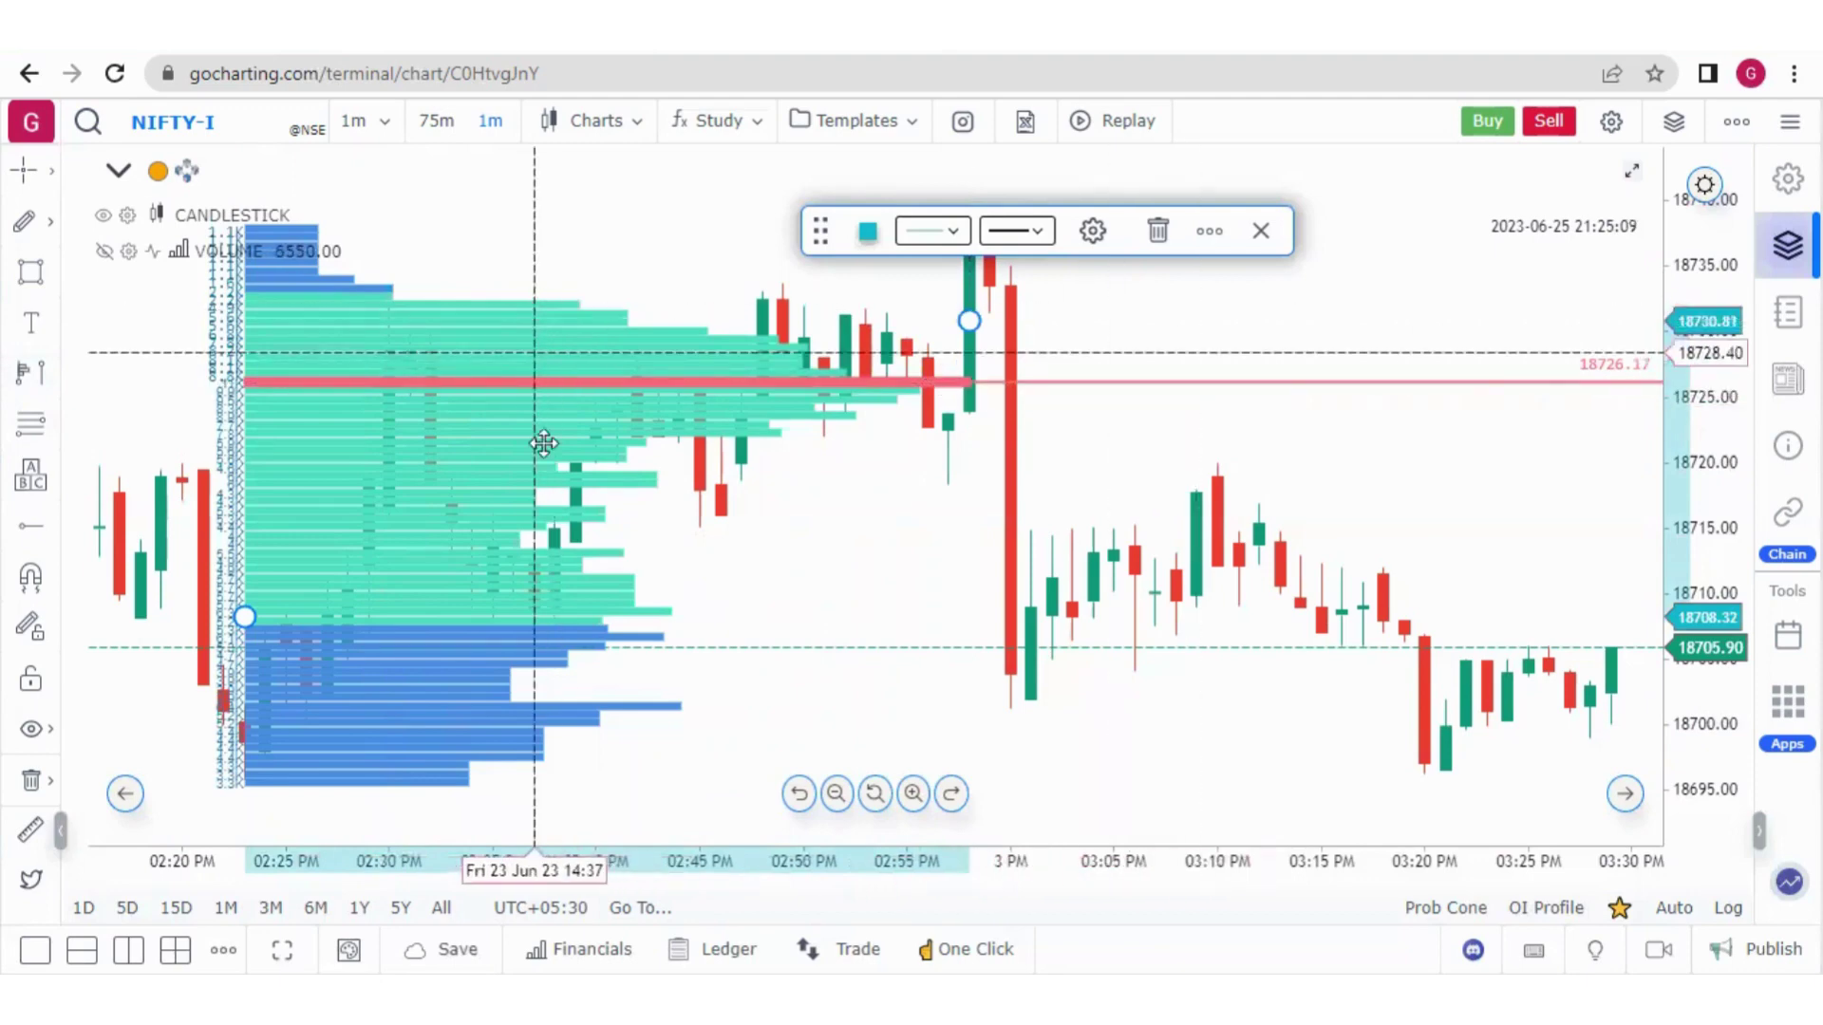
Open the volume profile's settings and edit the Value Area (%) and Bins values
left_click(1092, 230)
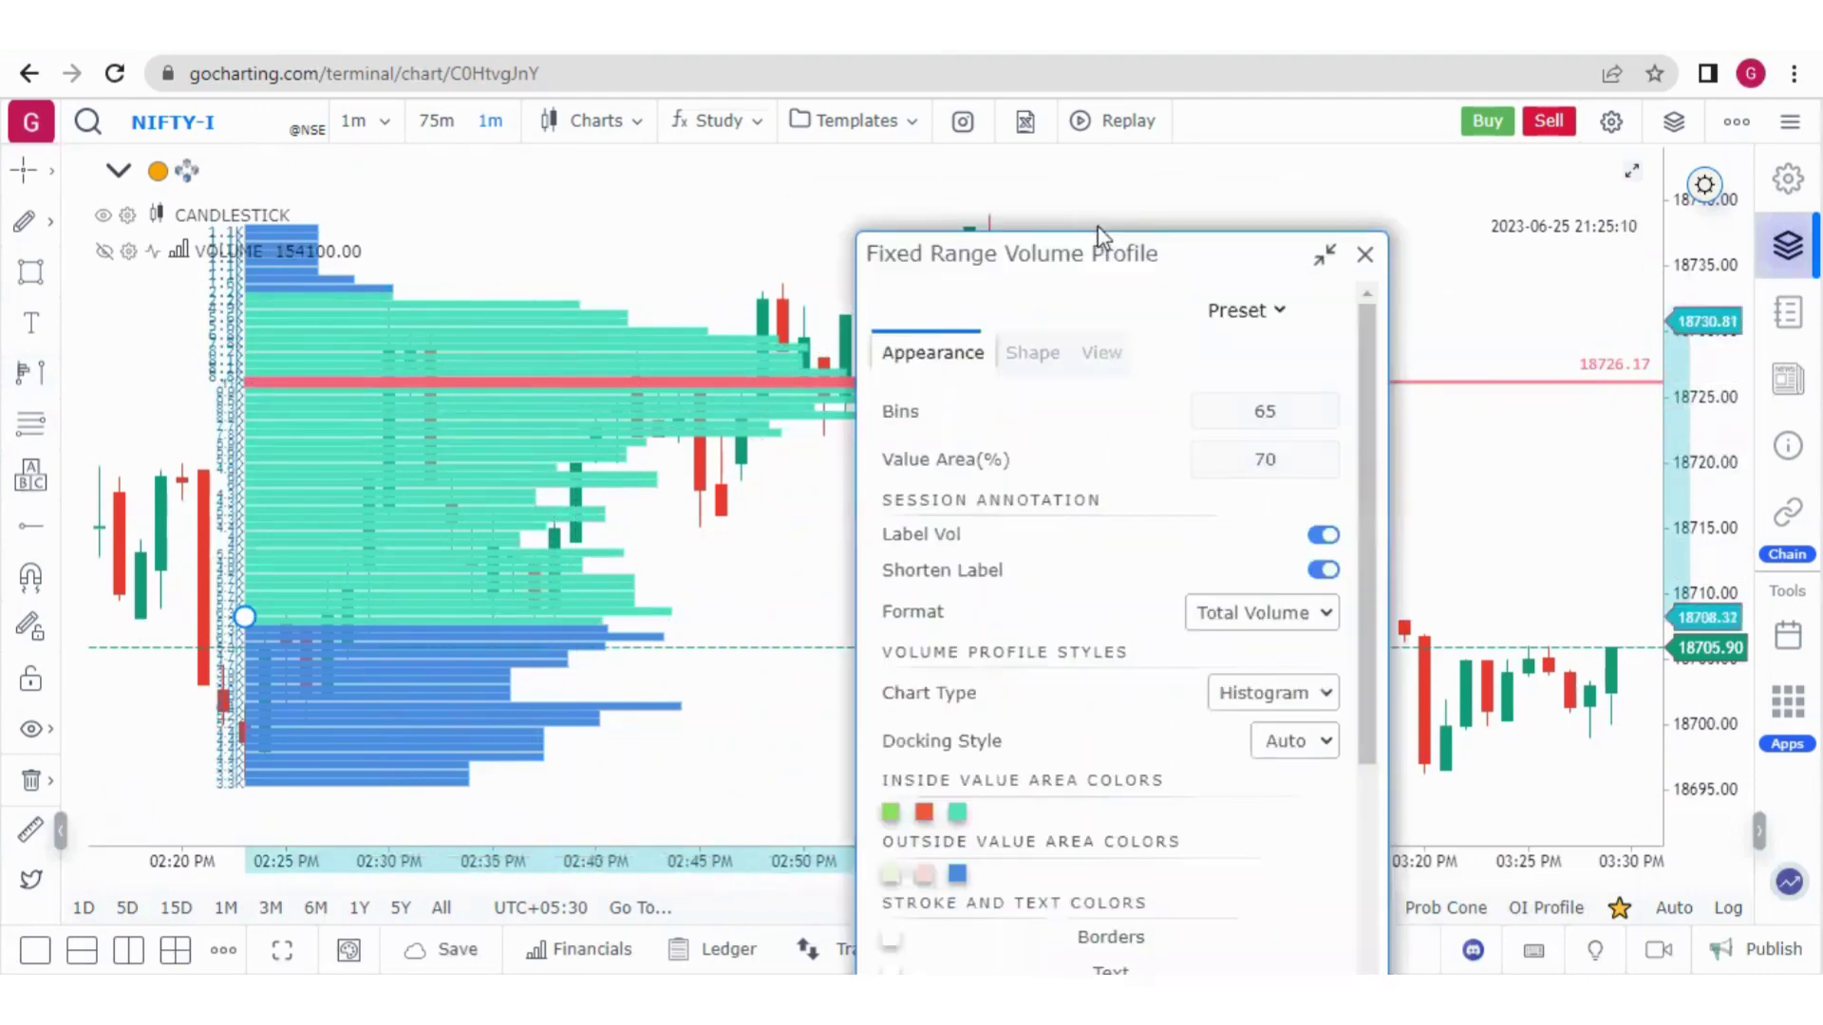
scroll(1361, 399, "down", 4)
scroll(1361, 399, "up", 3)
scroll(1386, 387, "up", 1)
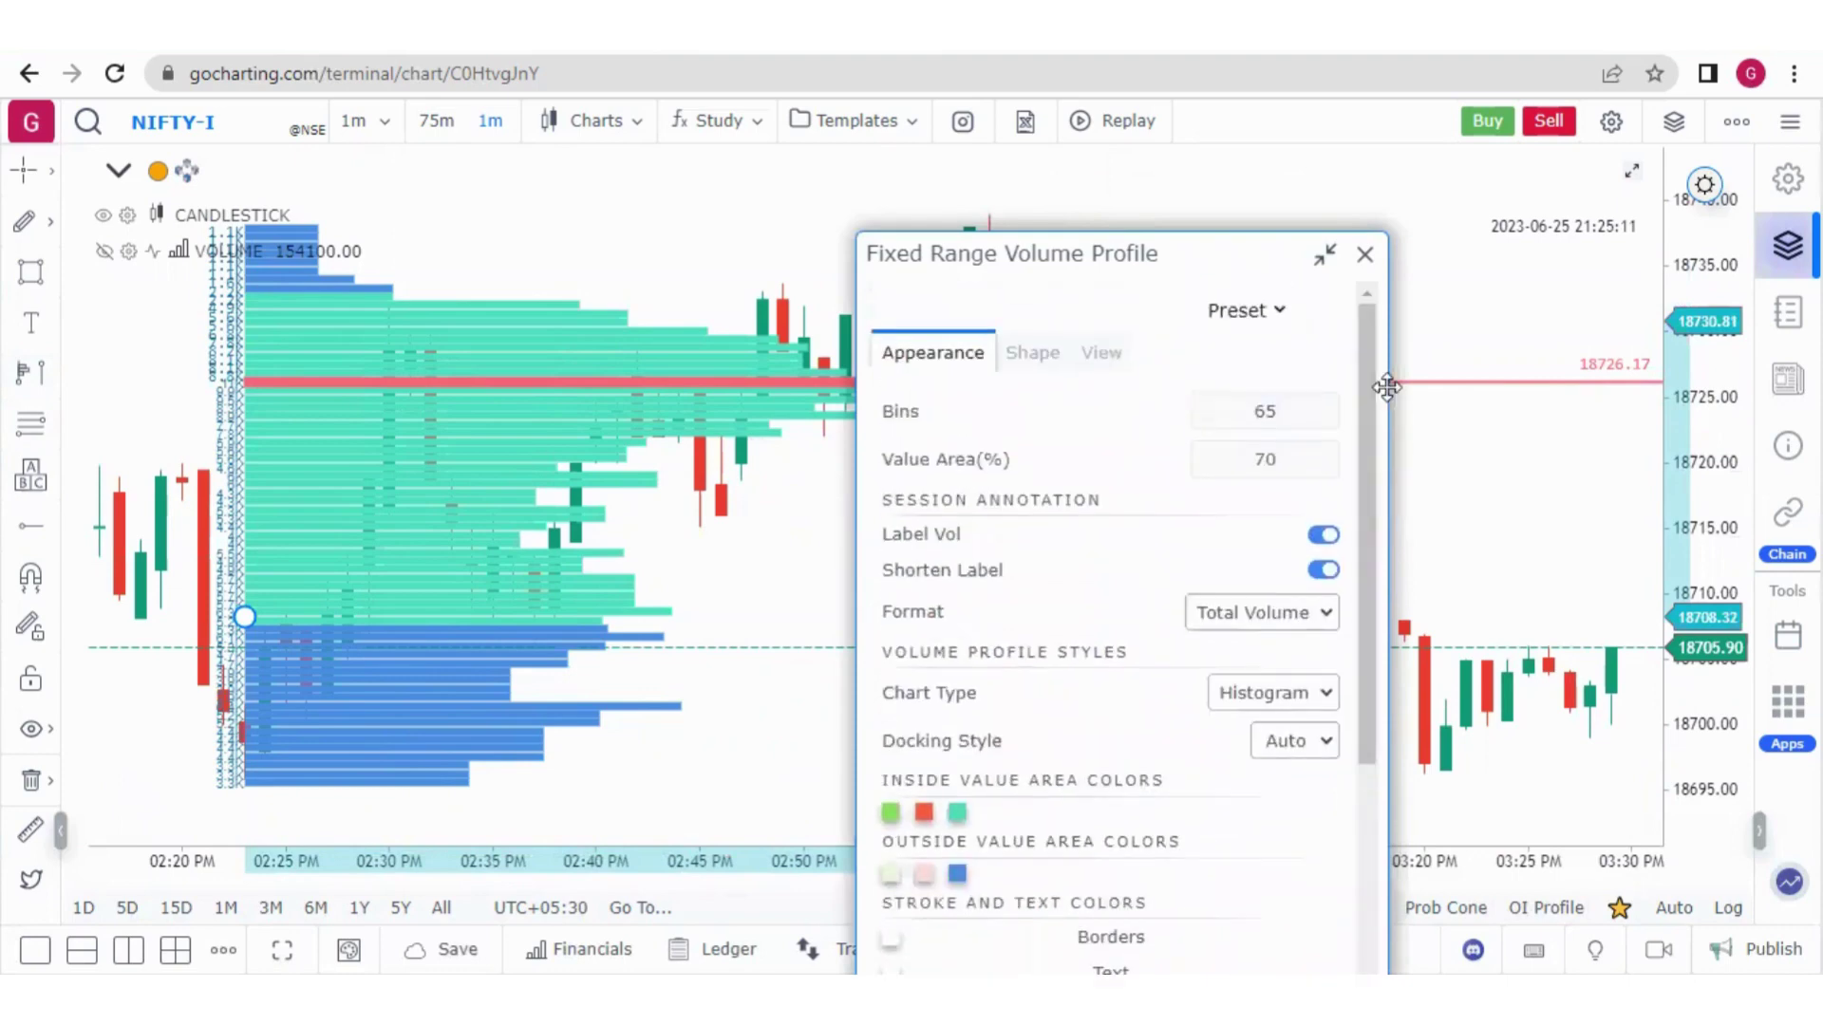
left_click(1280, 461)
left_click(1295, 413)
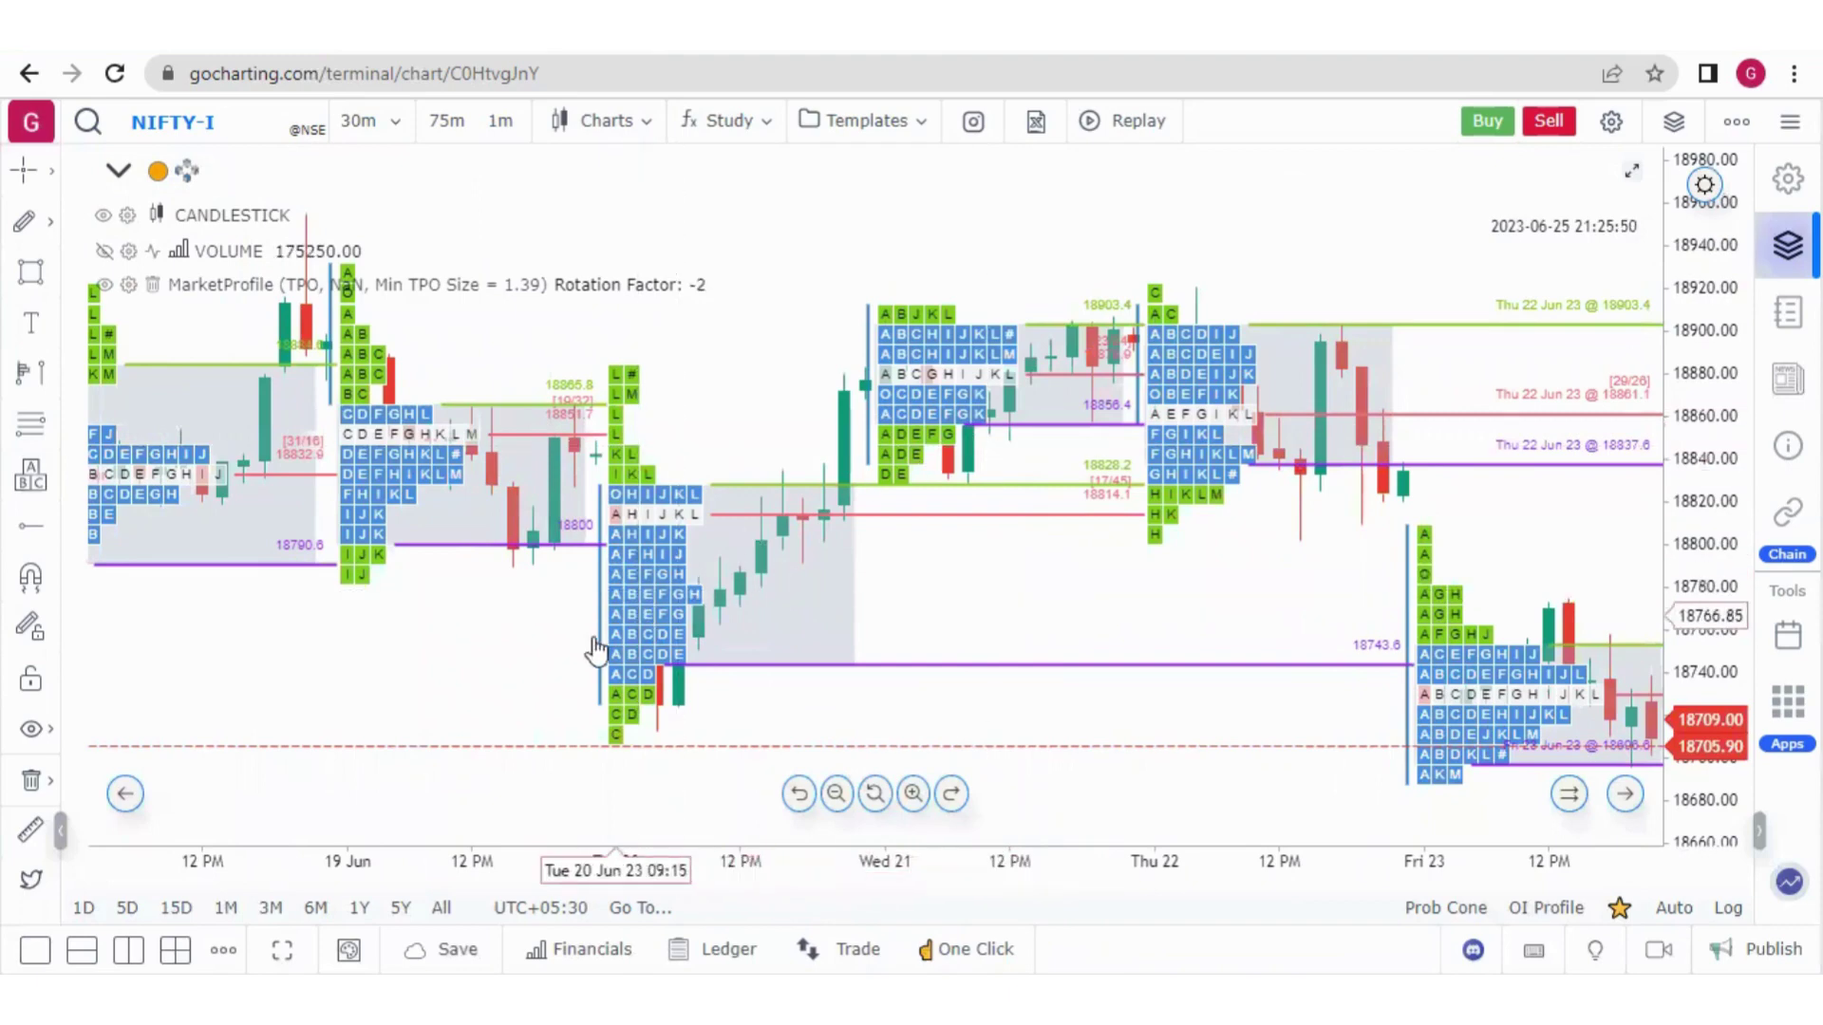
Split the Wed 21 and Tue 20 profiles into periods, then unsplit both
right_click(918, 410)
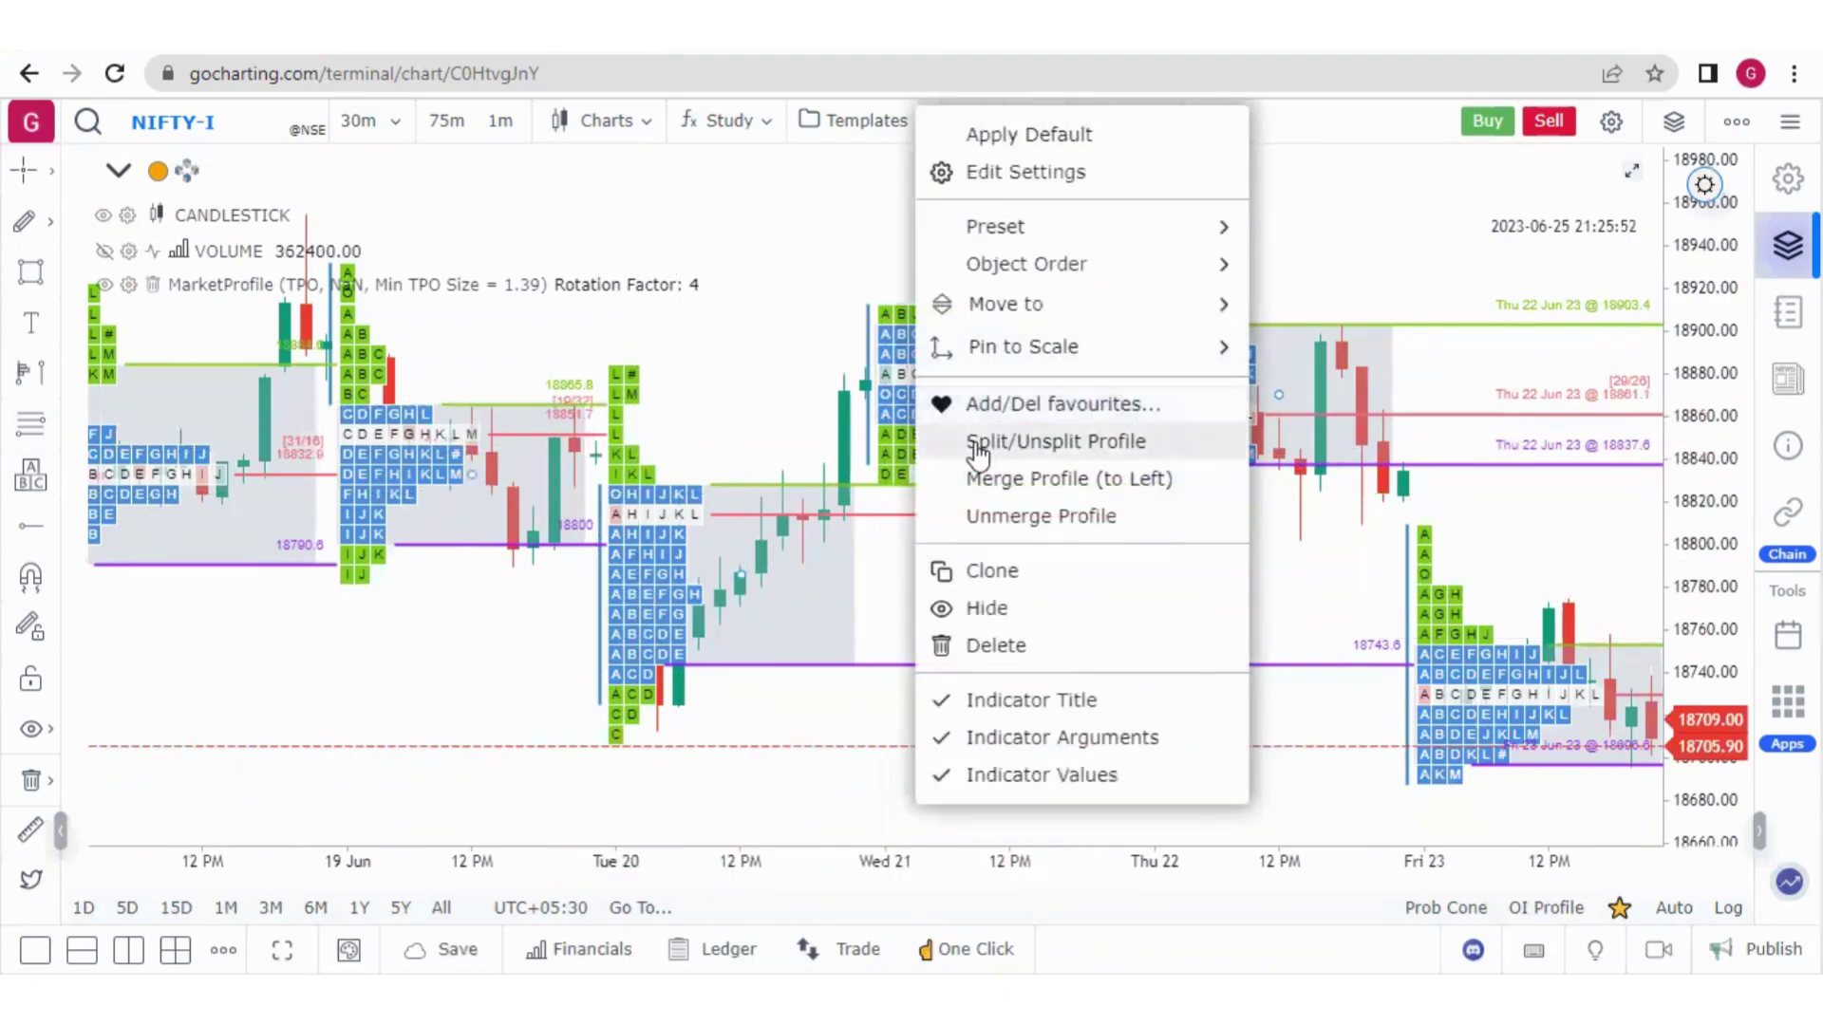
left_click(1057, 454)
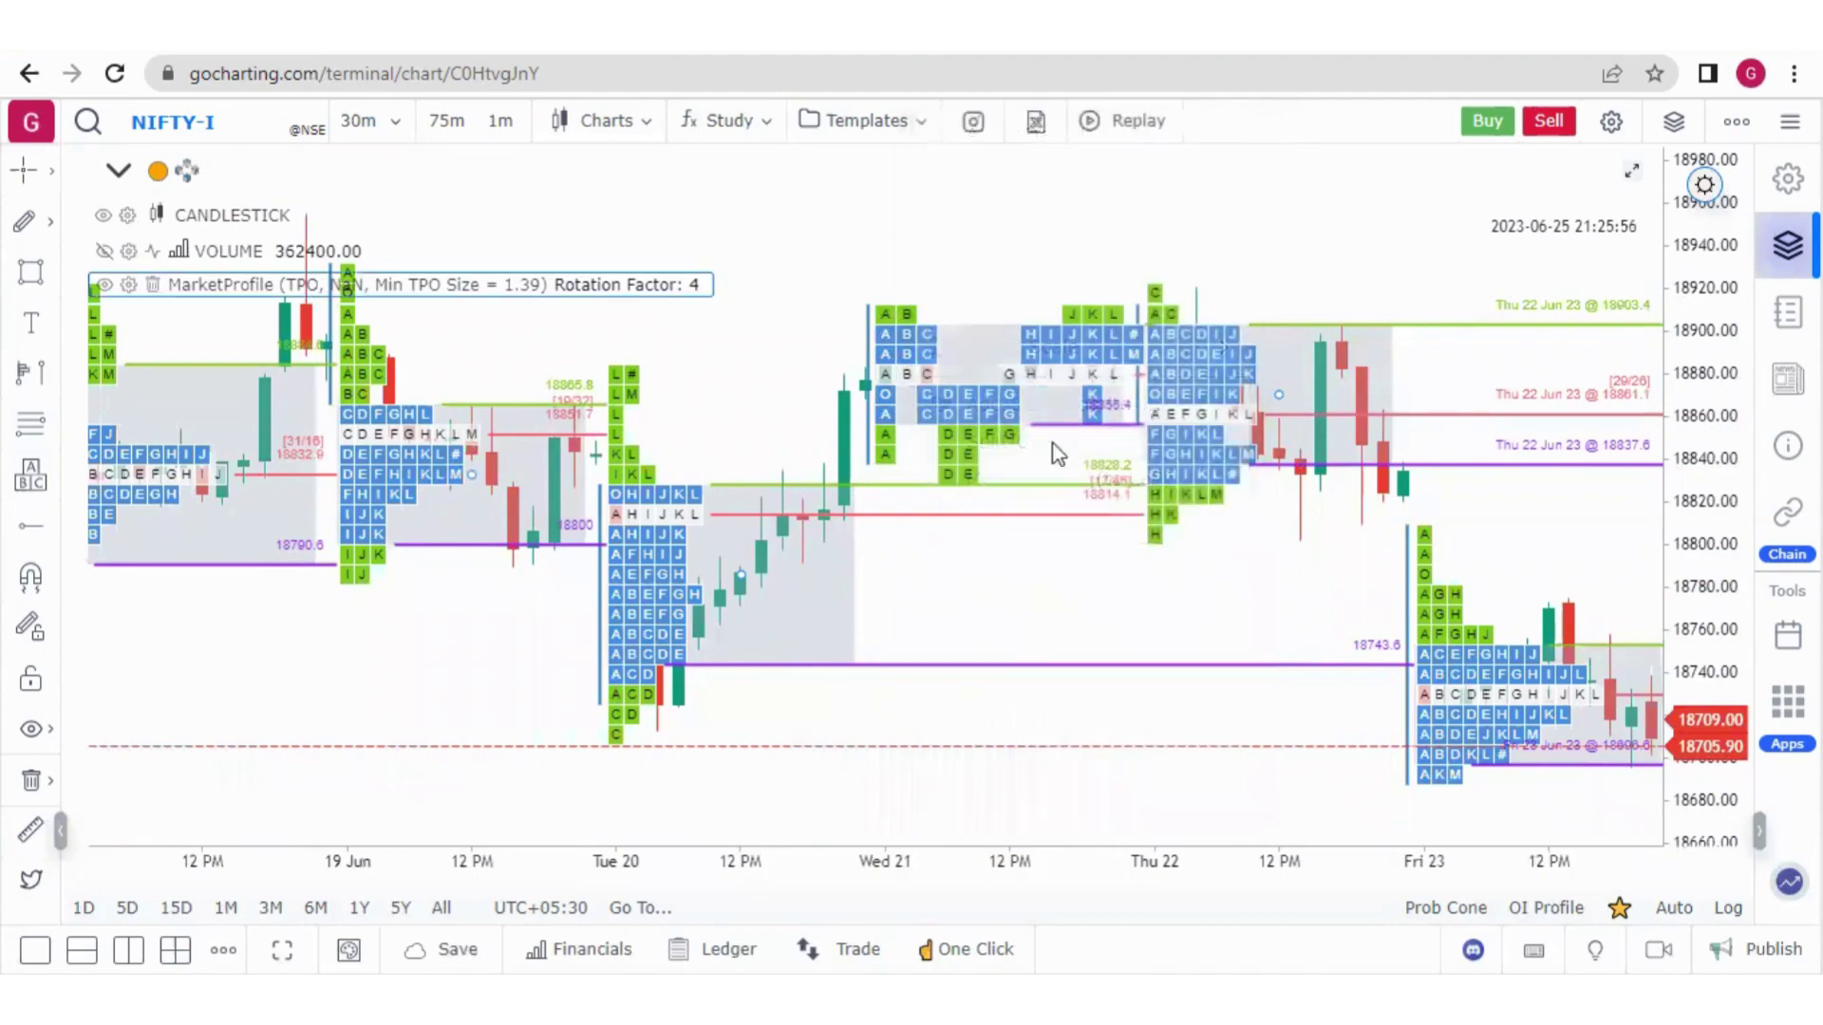
right_click(610, 593)
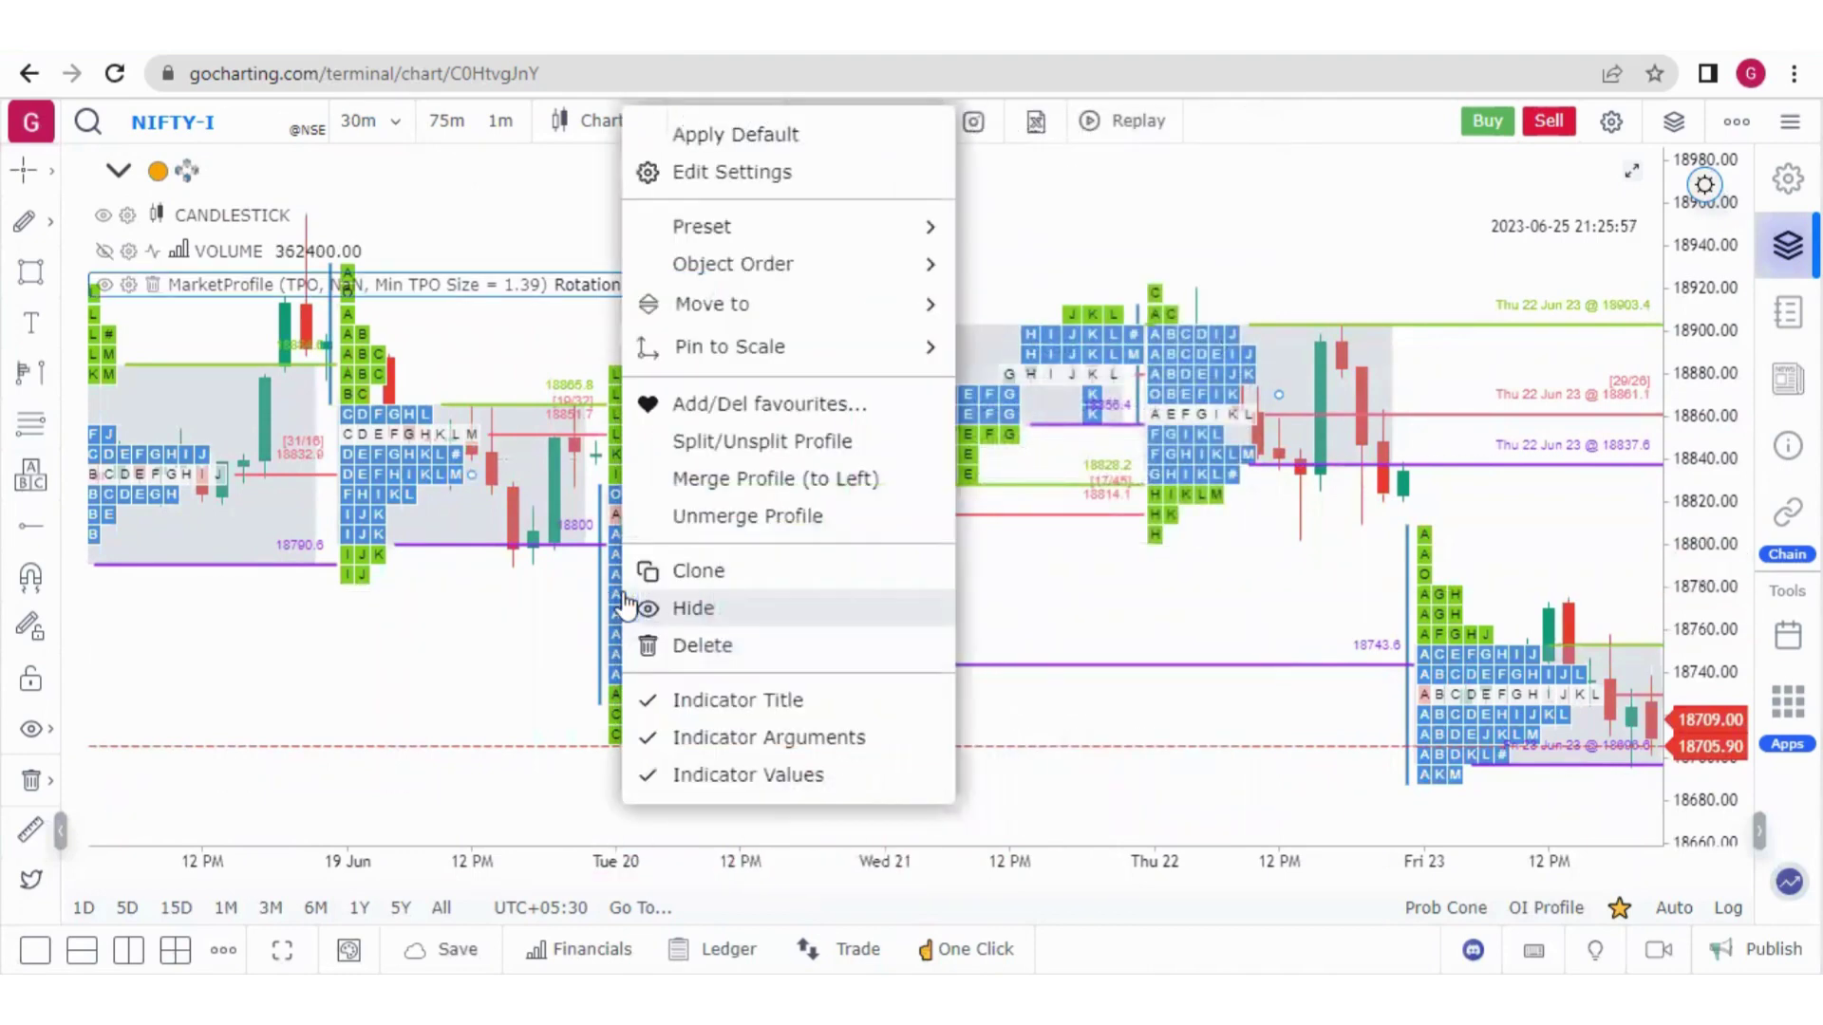
left_click(746, 458)
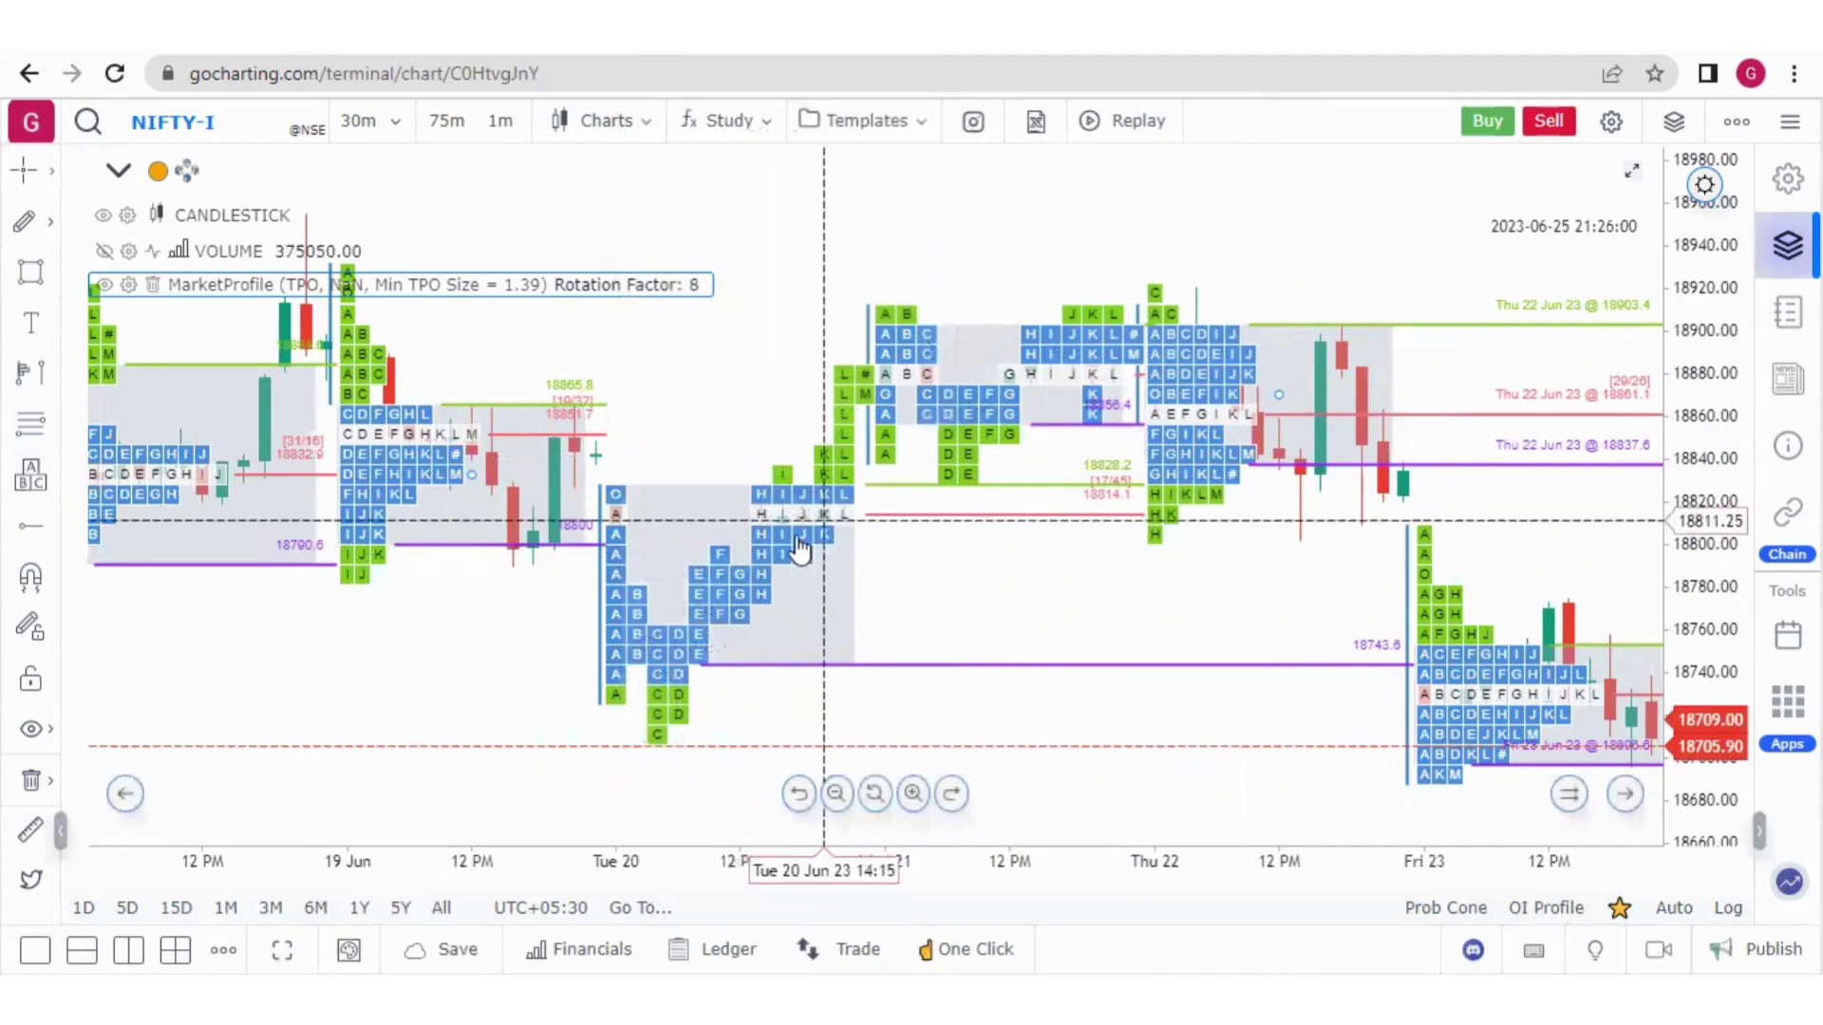
right_click(777, 568)
left_click(842, 479)
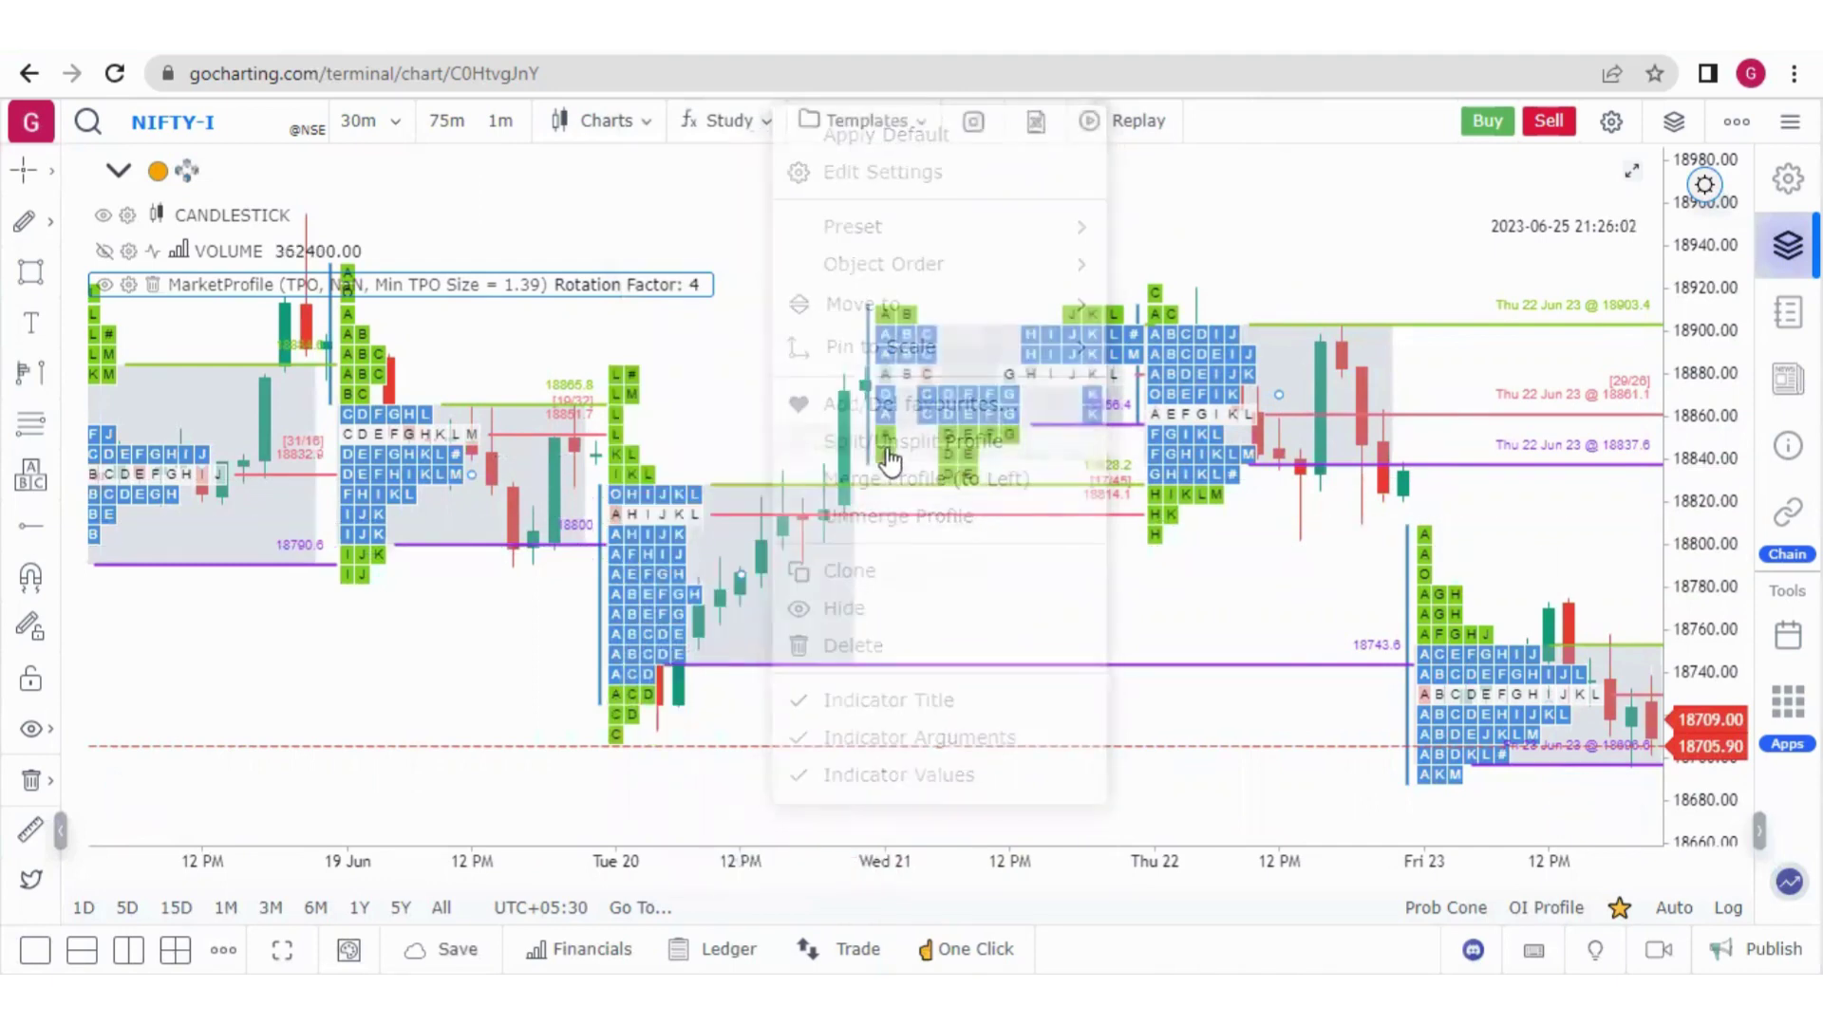
right_click(968, 394)
left_click(1082, 440)
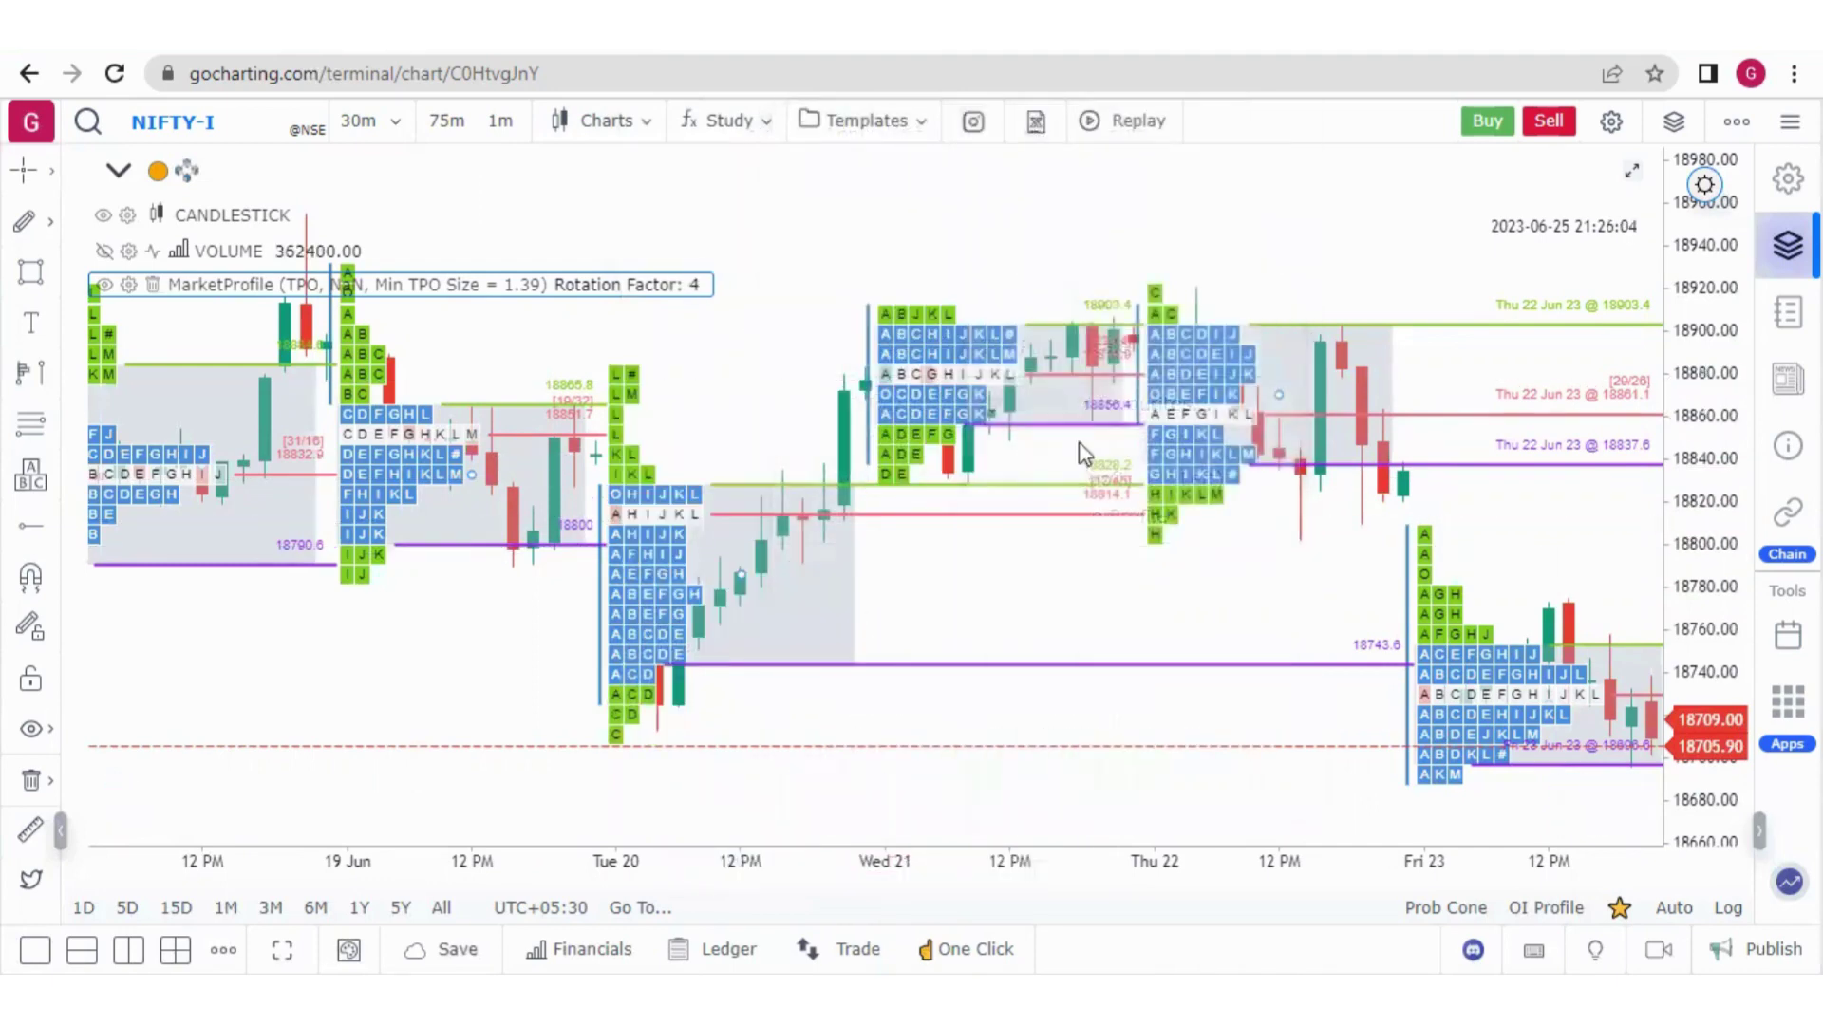
Merge Wed 21 into Tue 20, unmerge them, and pan the chart toward 26 Jun
right_click(942, 404)
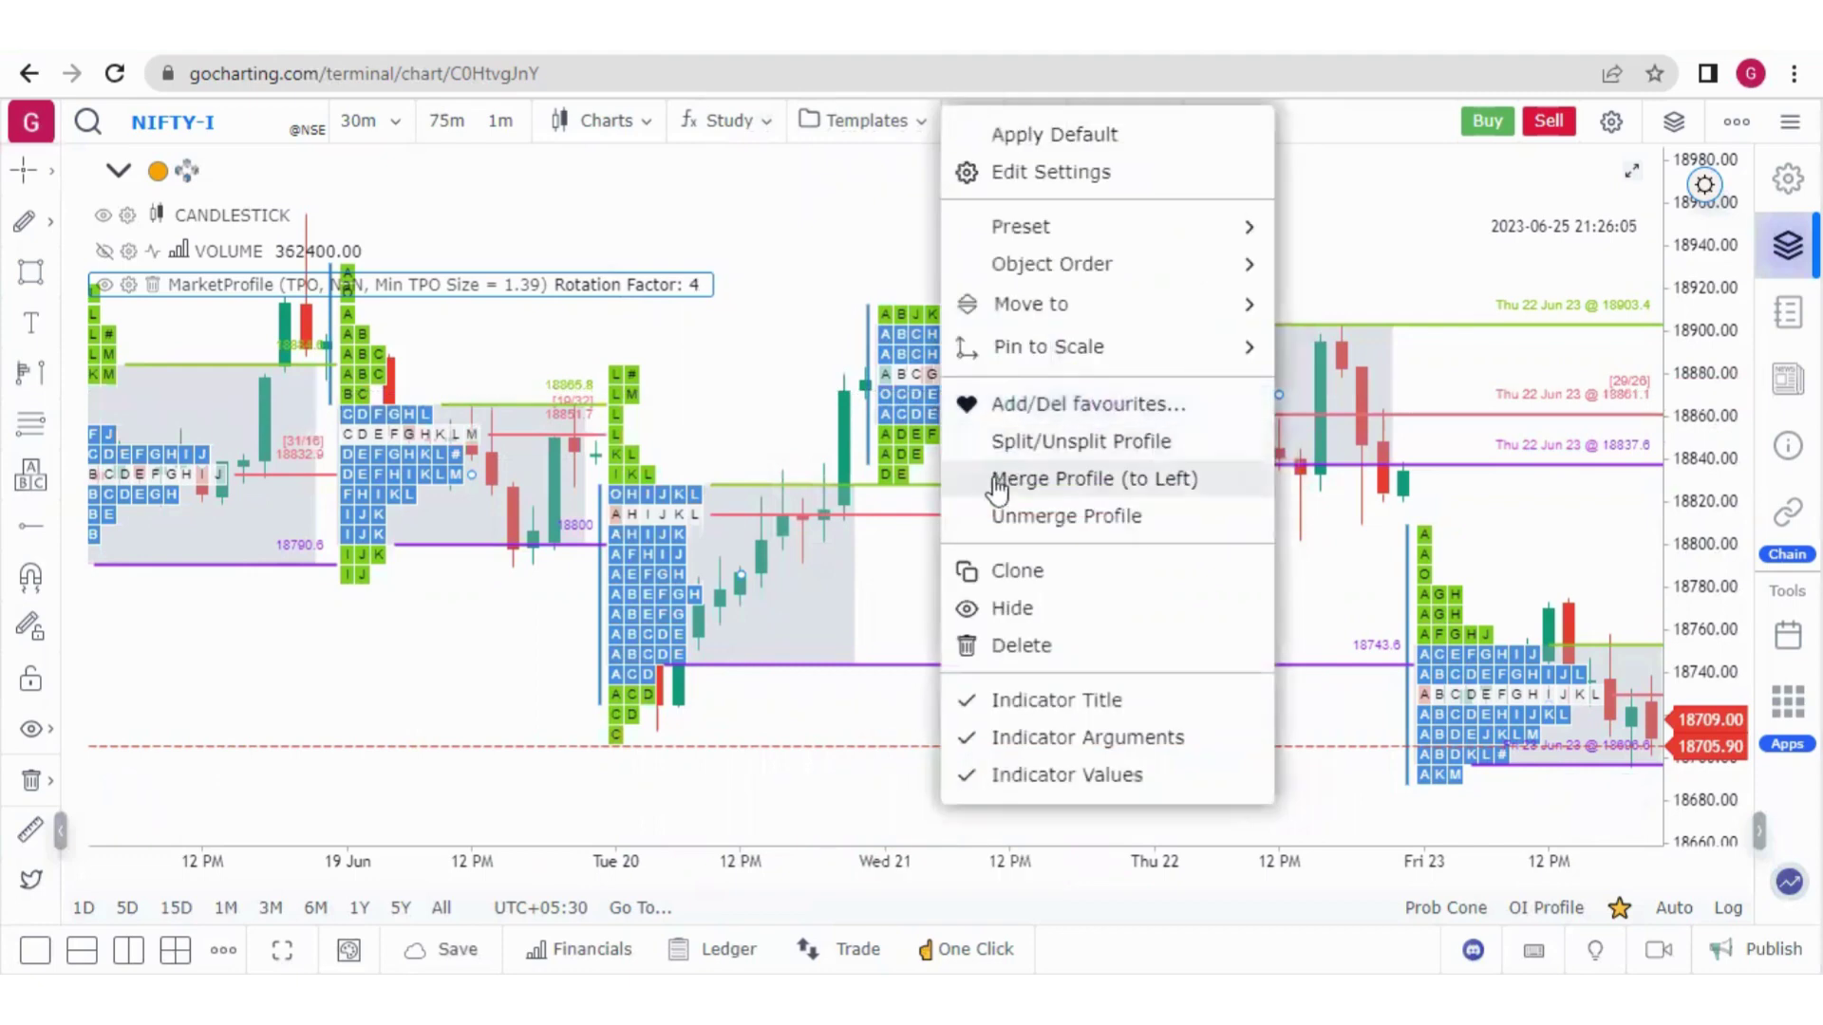
left_click(1077, 479)
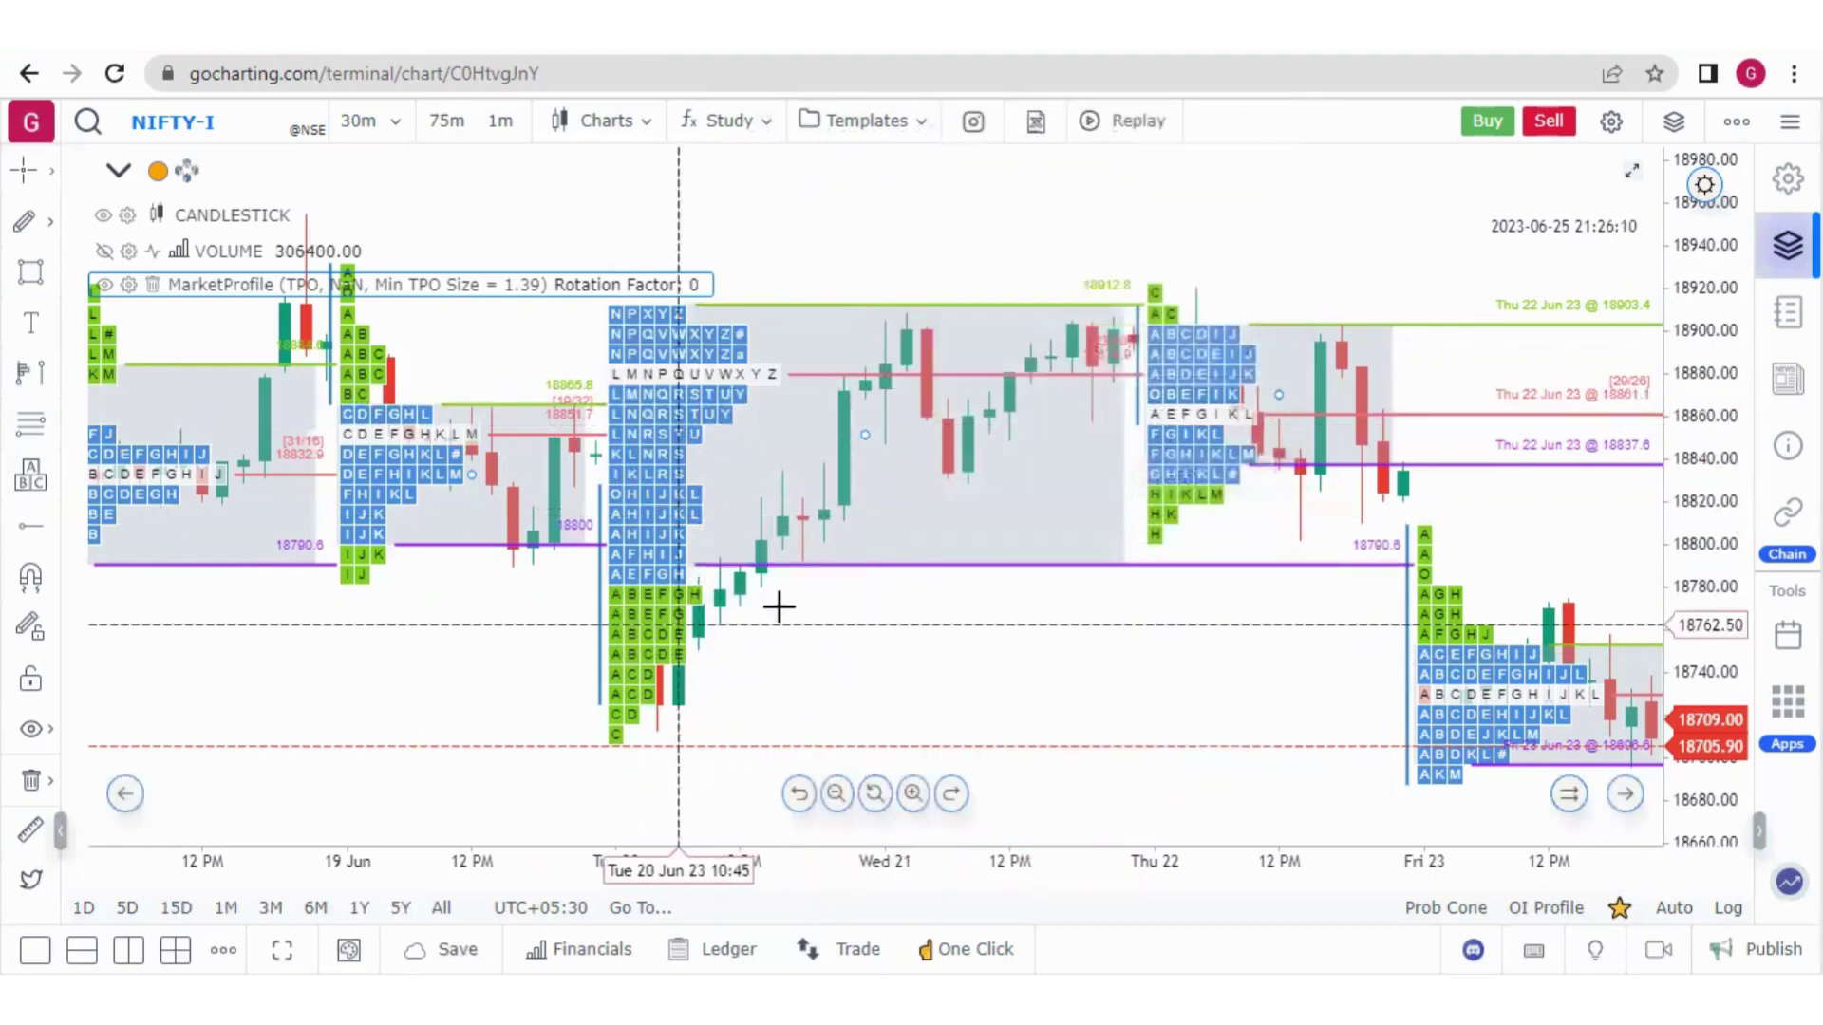
right_click(664, 545)
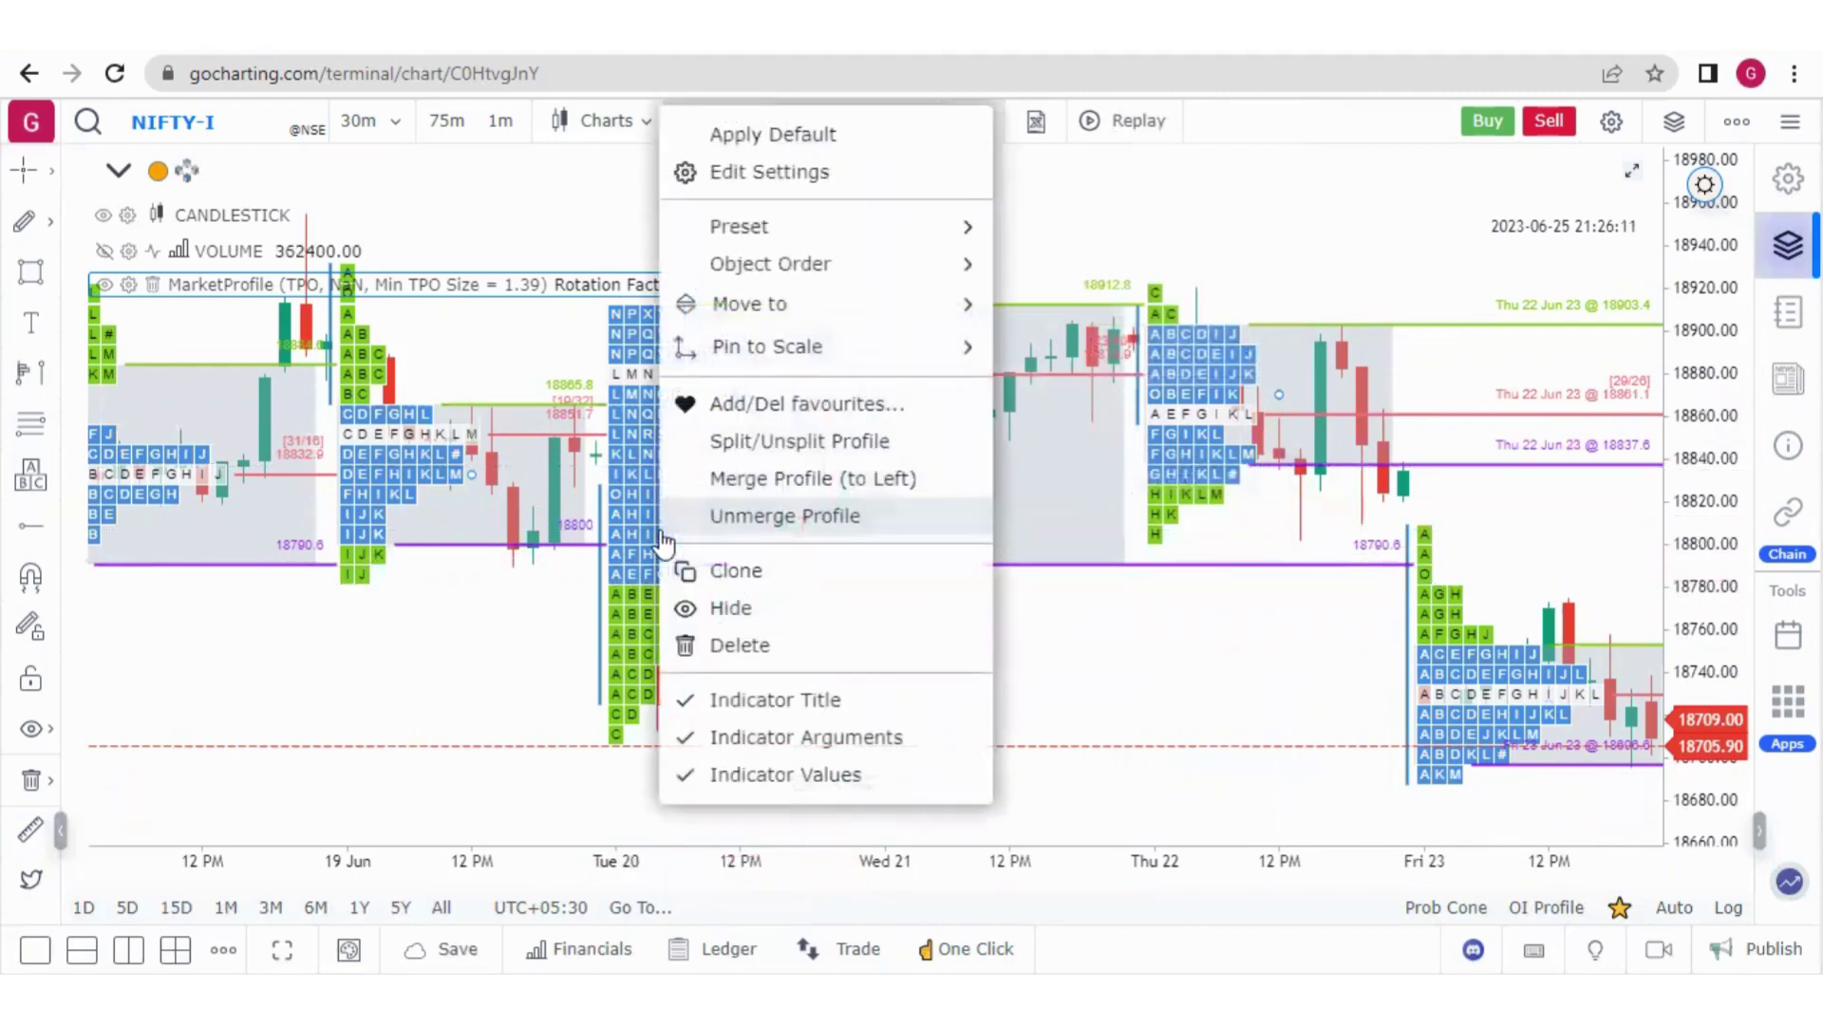
left_click(778, 517)
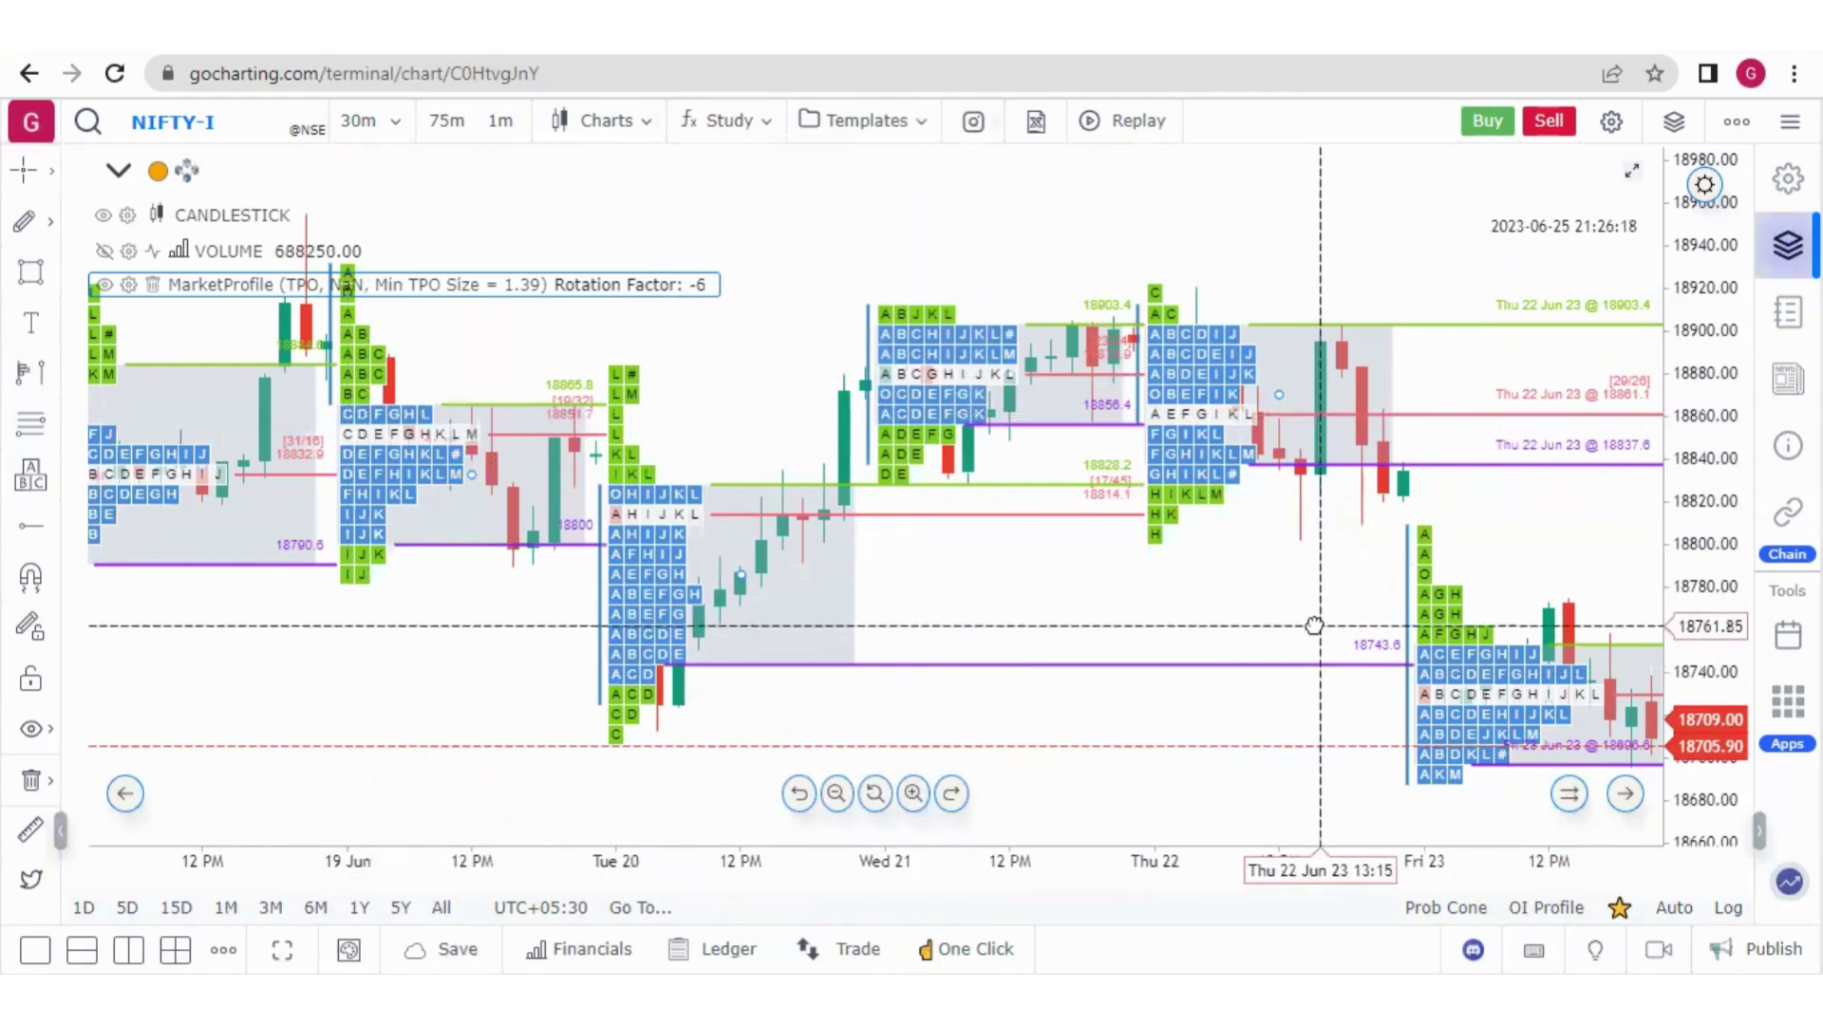
left_click_drag(1301, 623, 1234, 623)
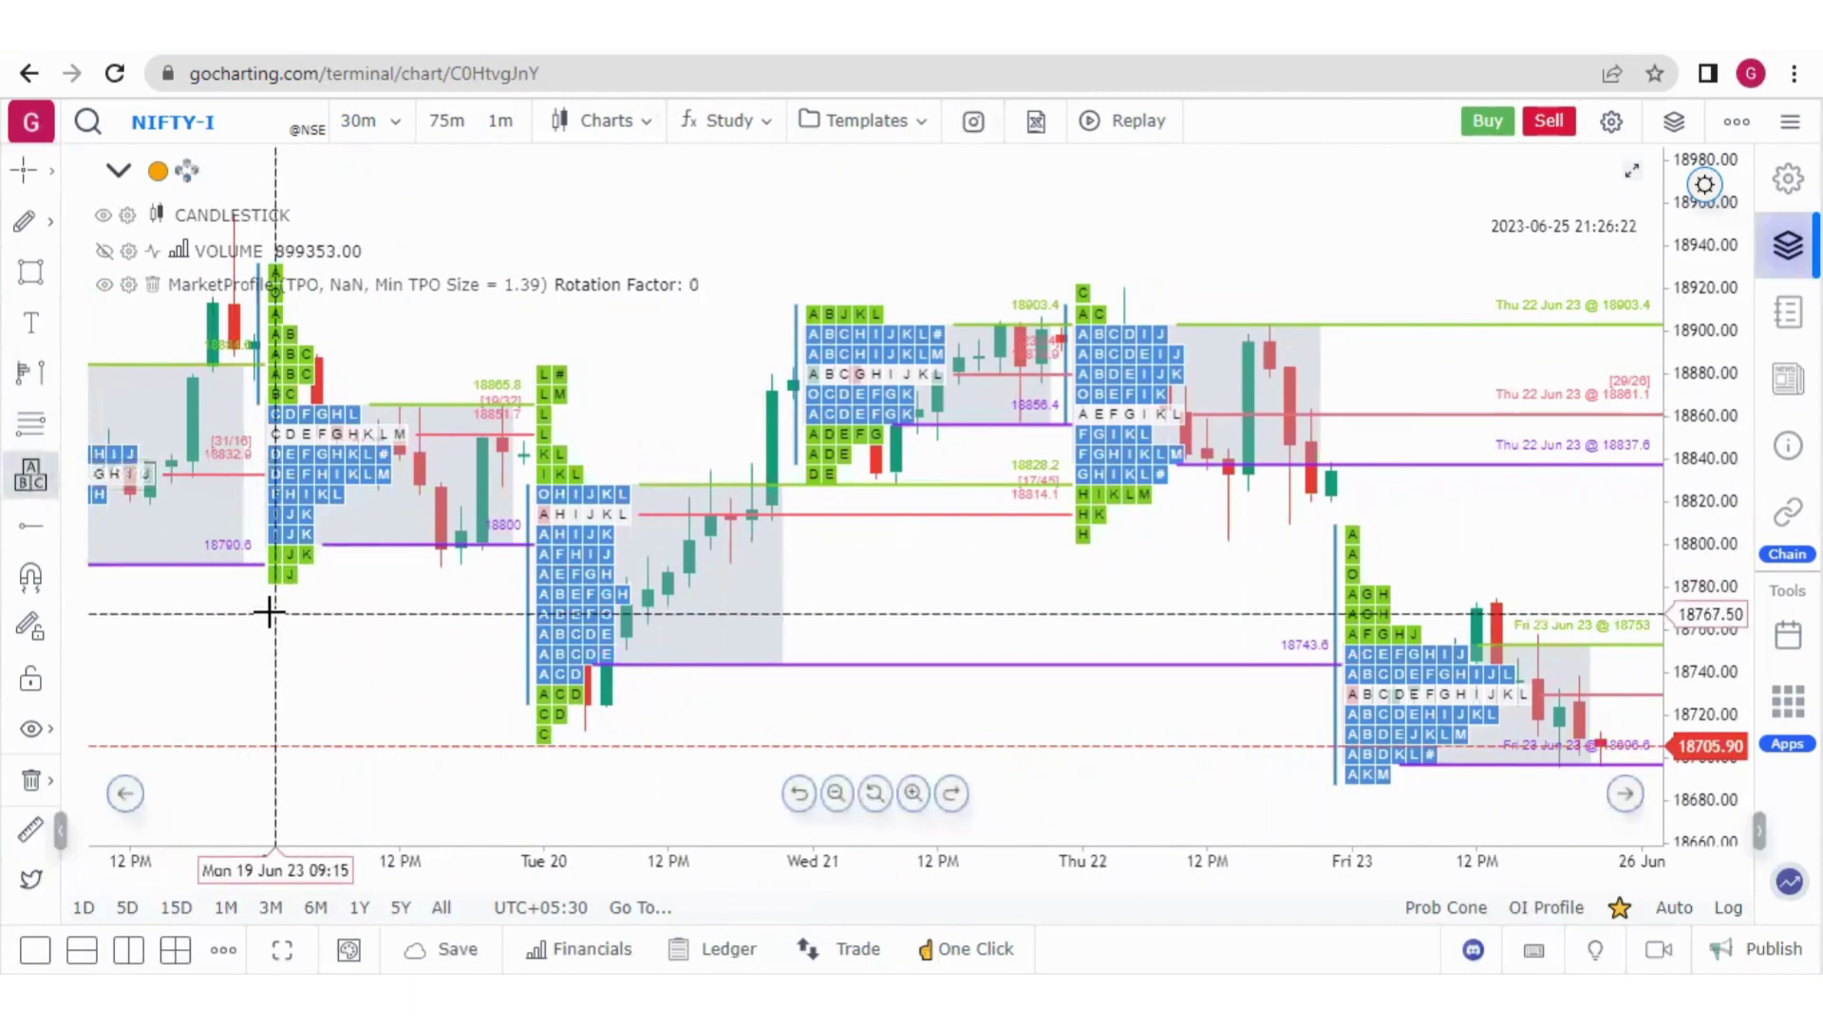
Add a fixed range market profile from 19 Jun to Fri 23 Jun 15:15, then show cursor modes
left_click(34, 487)
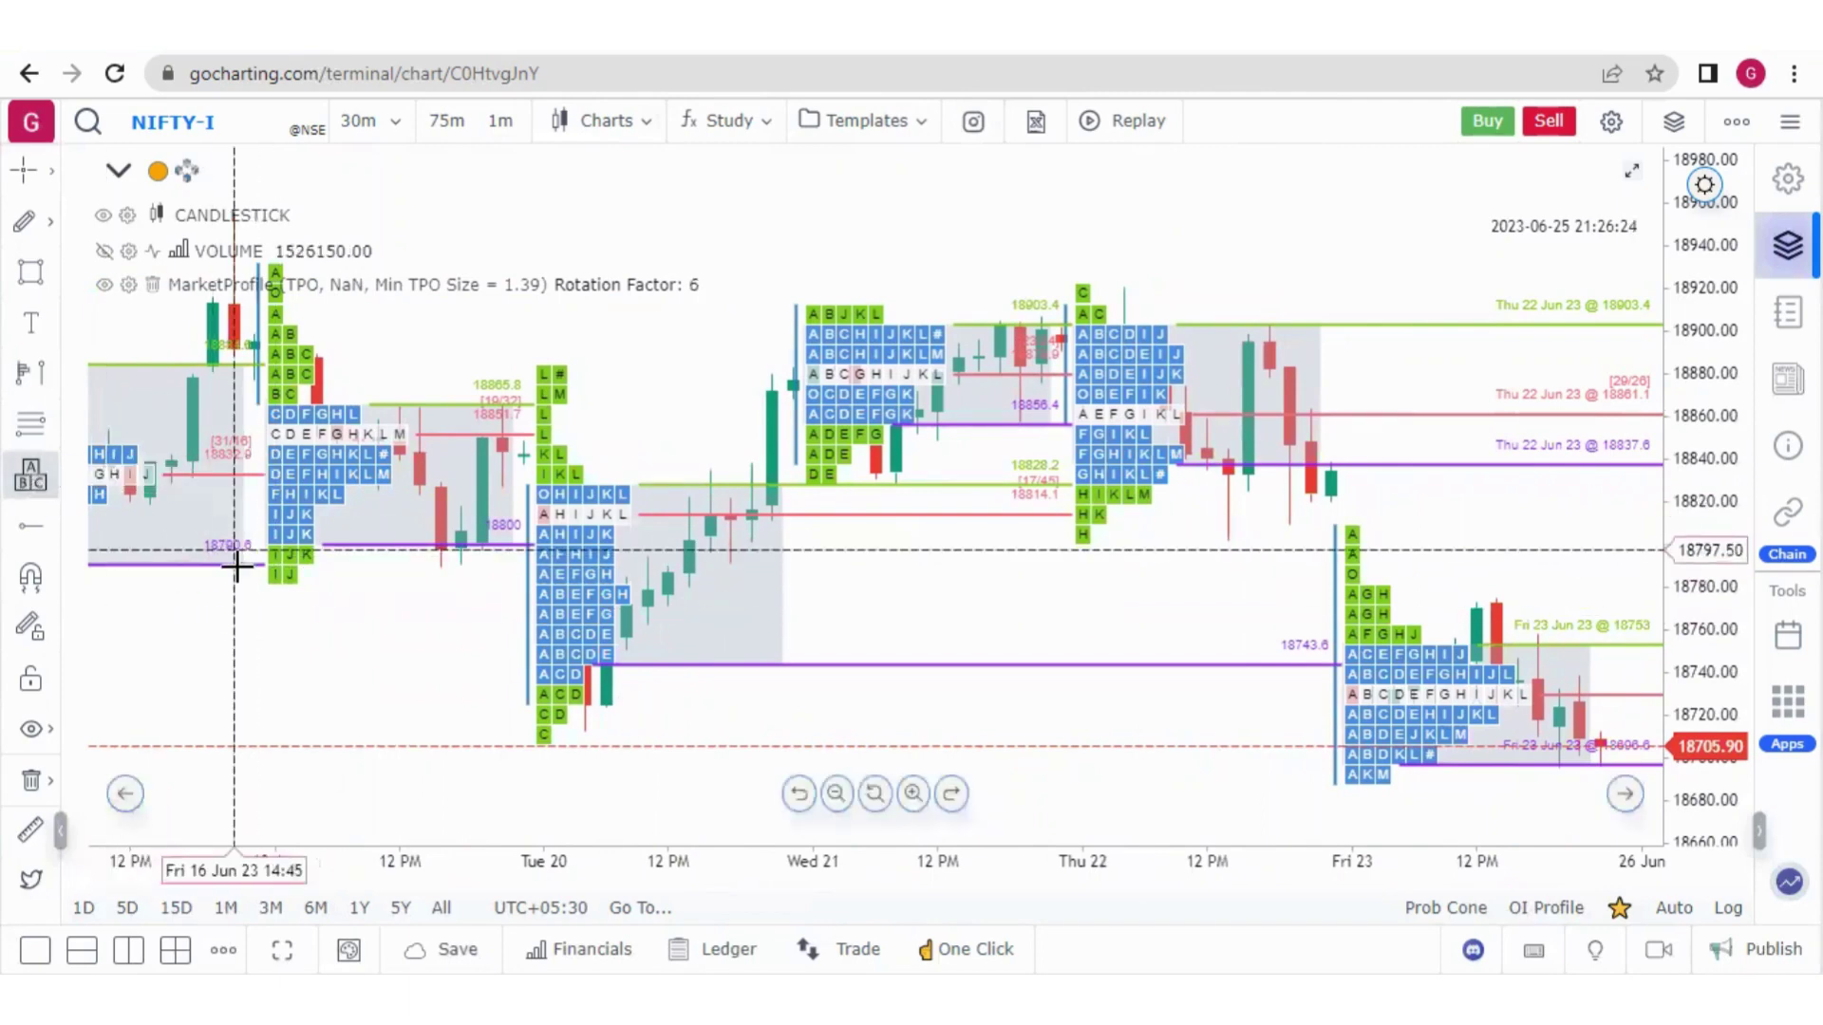
left_click(267, 593)
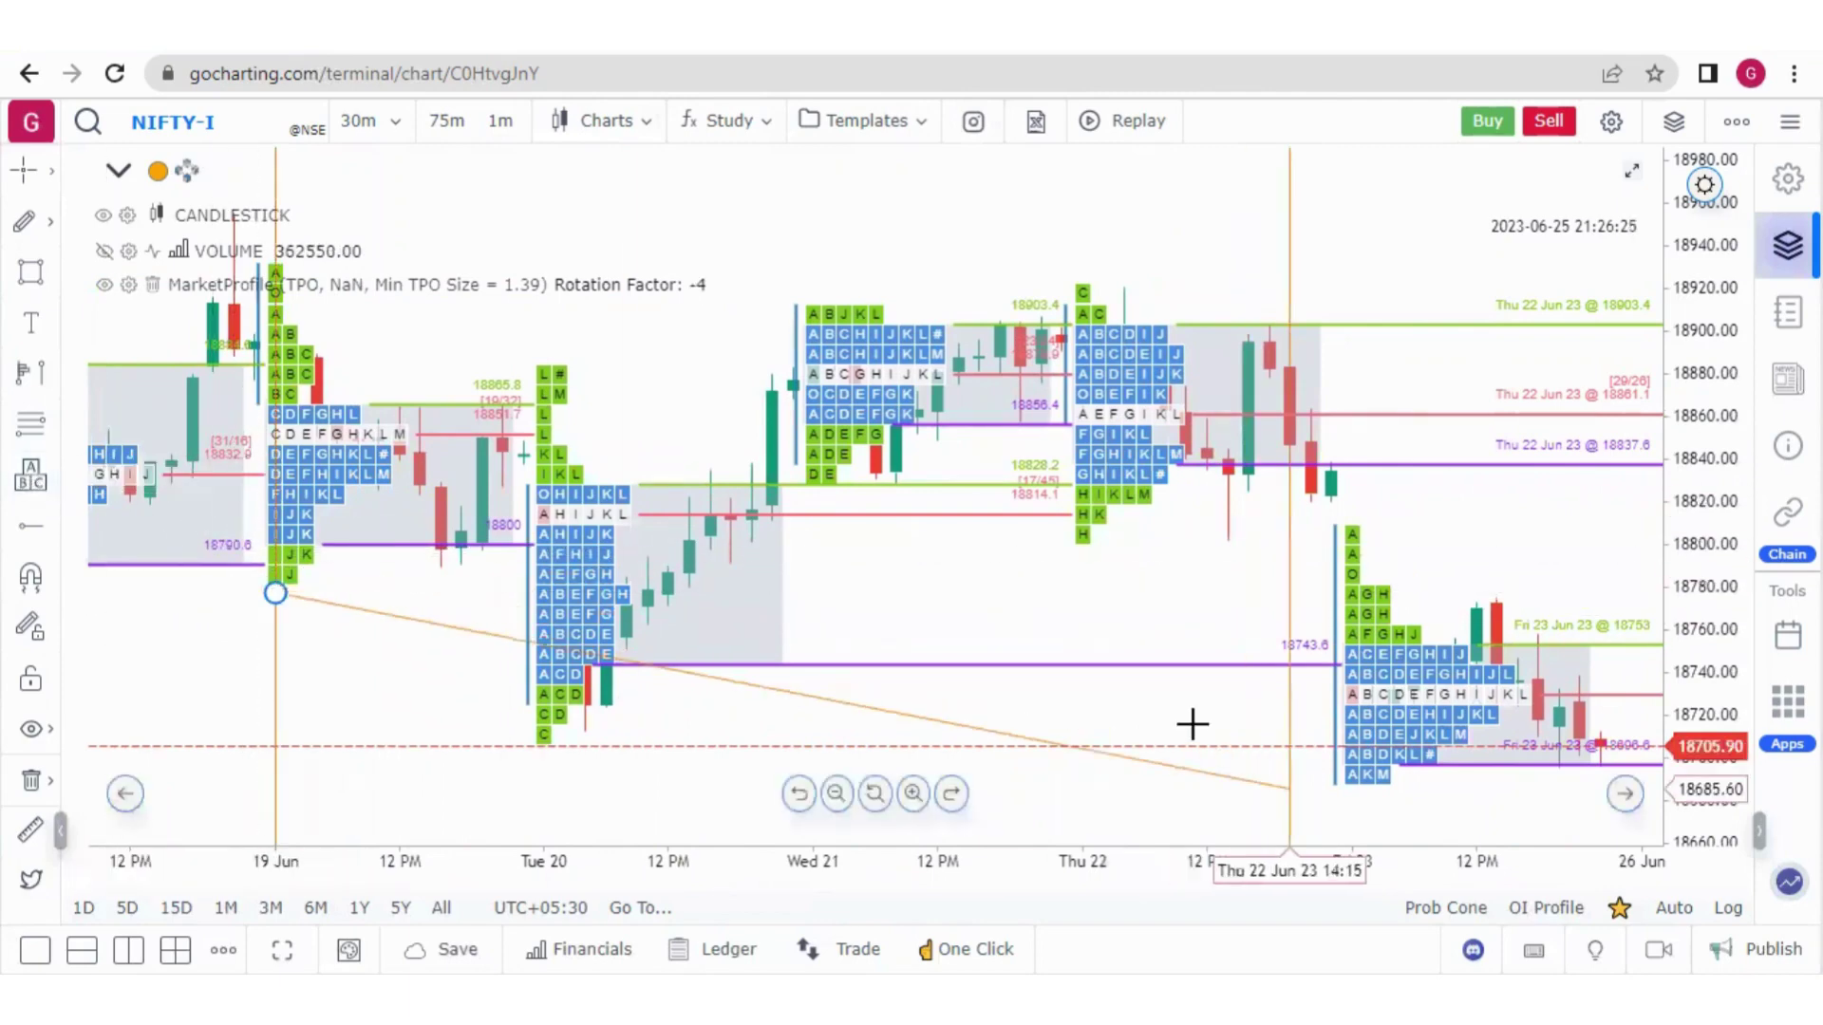
left_click(1600, 797)
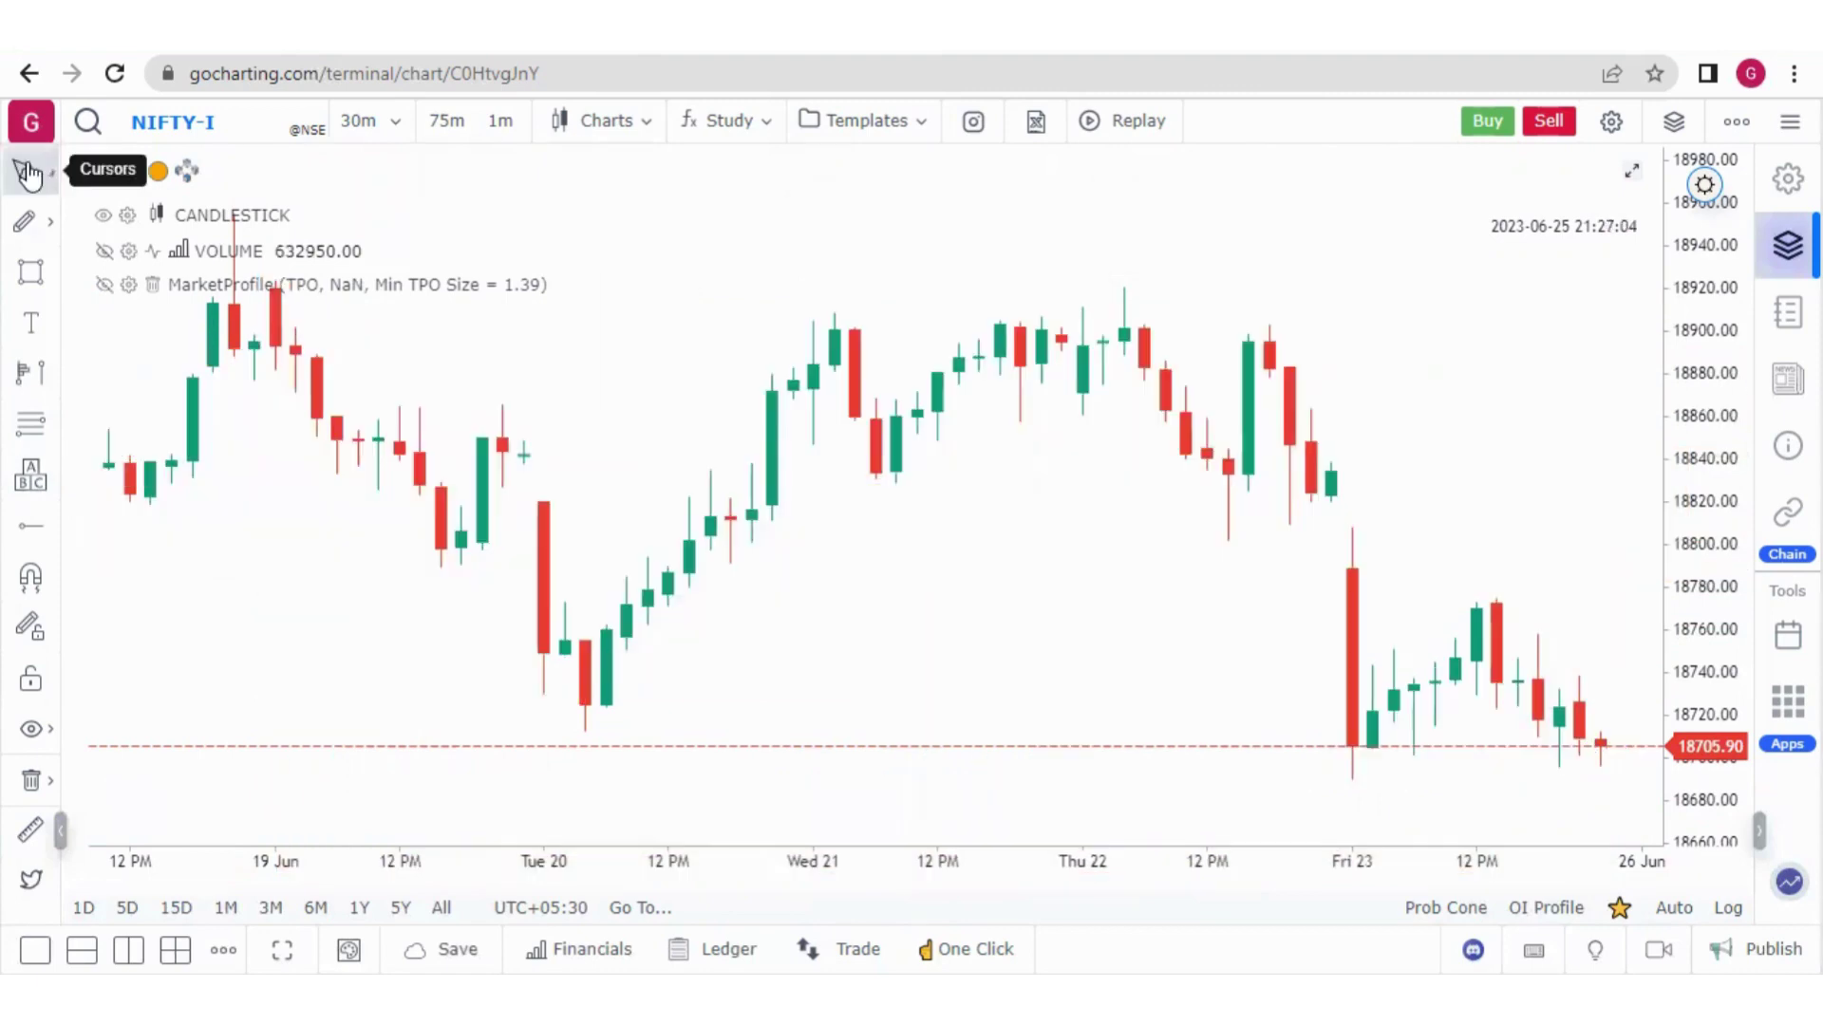
left_click(29, 173)
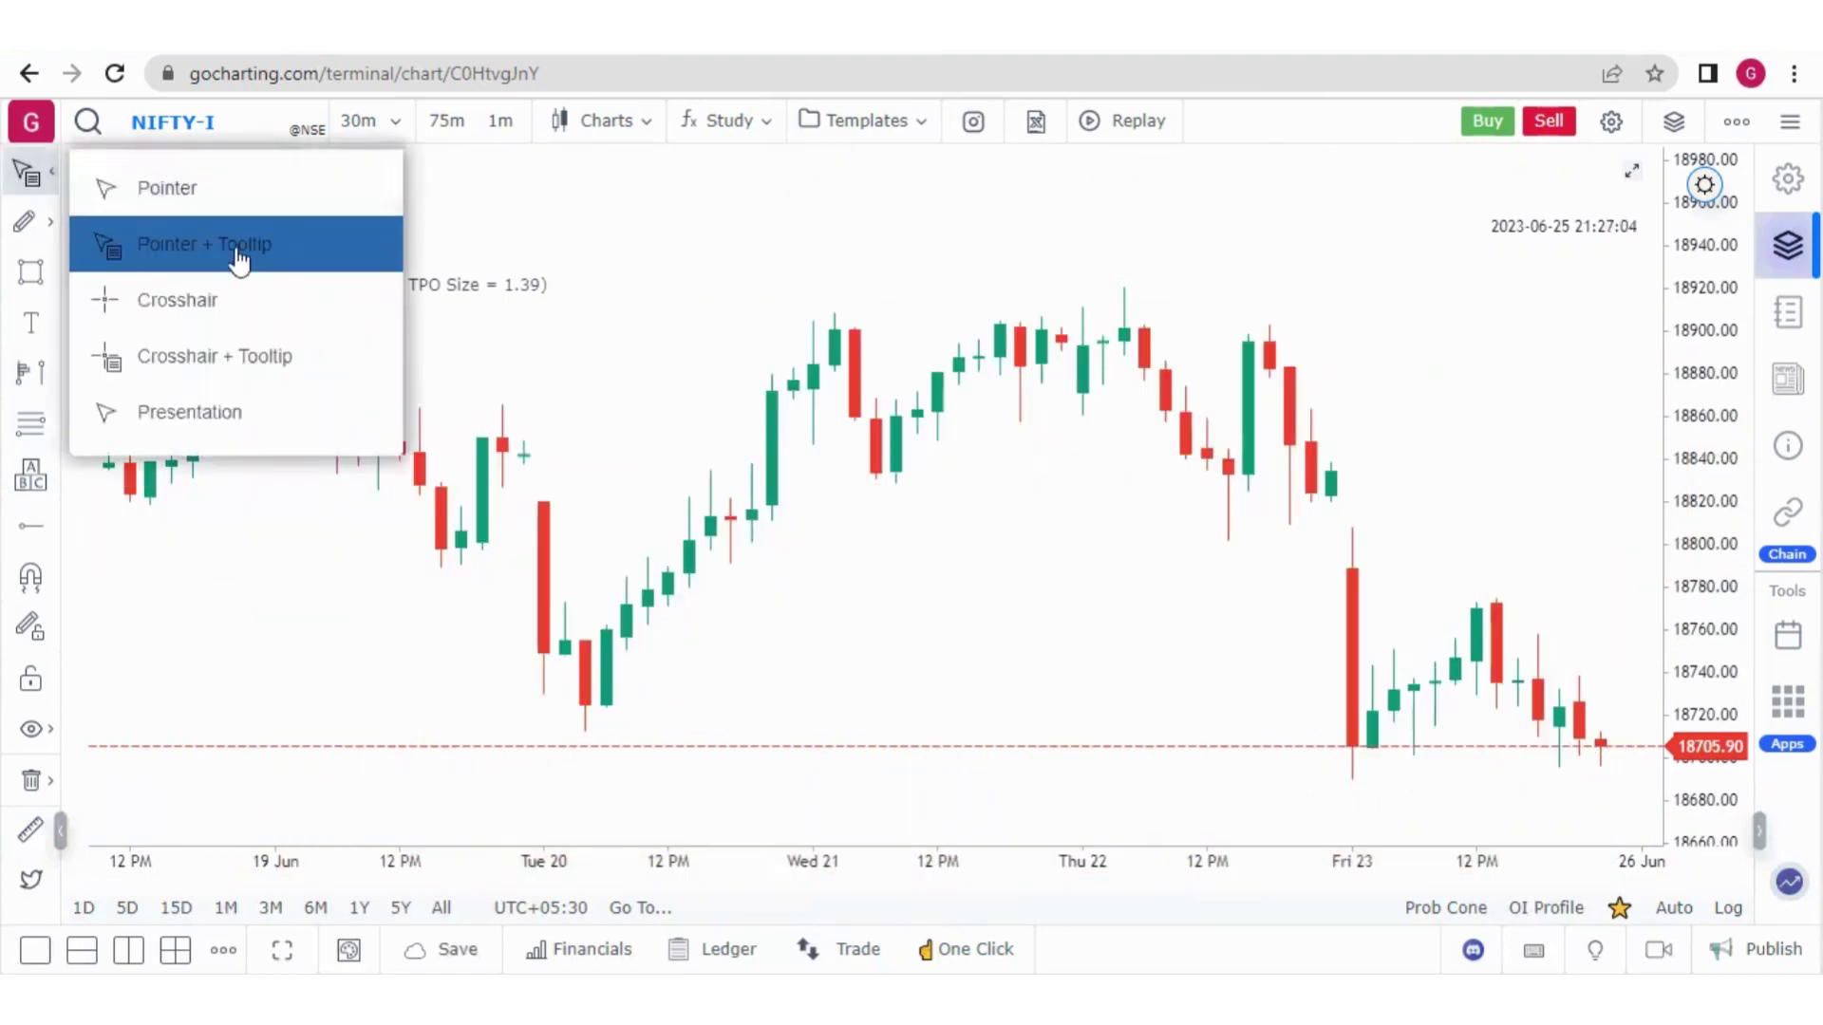
Switch the cursor to Pointer + Tooltip, then Crosshair + Tooltip, and enable Magnet Mode
left_click(480, 562)
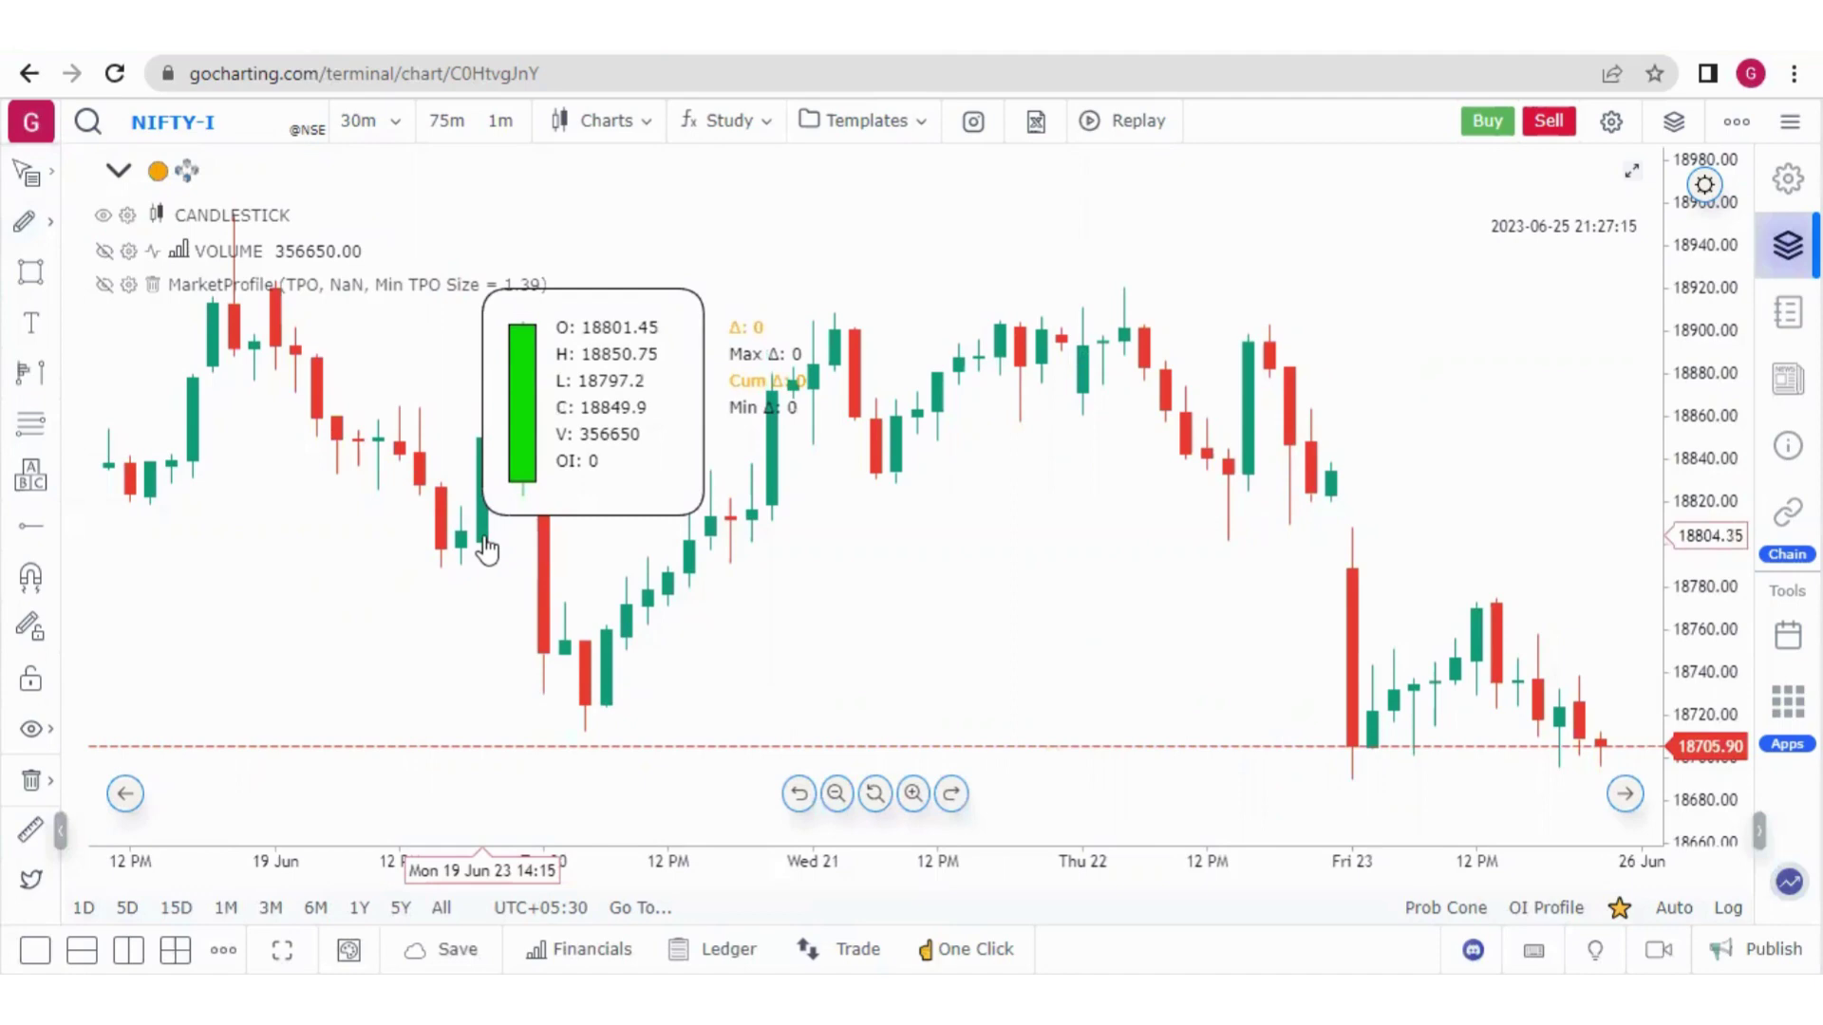
left_click(33, 172)
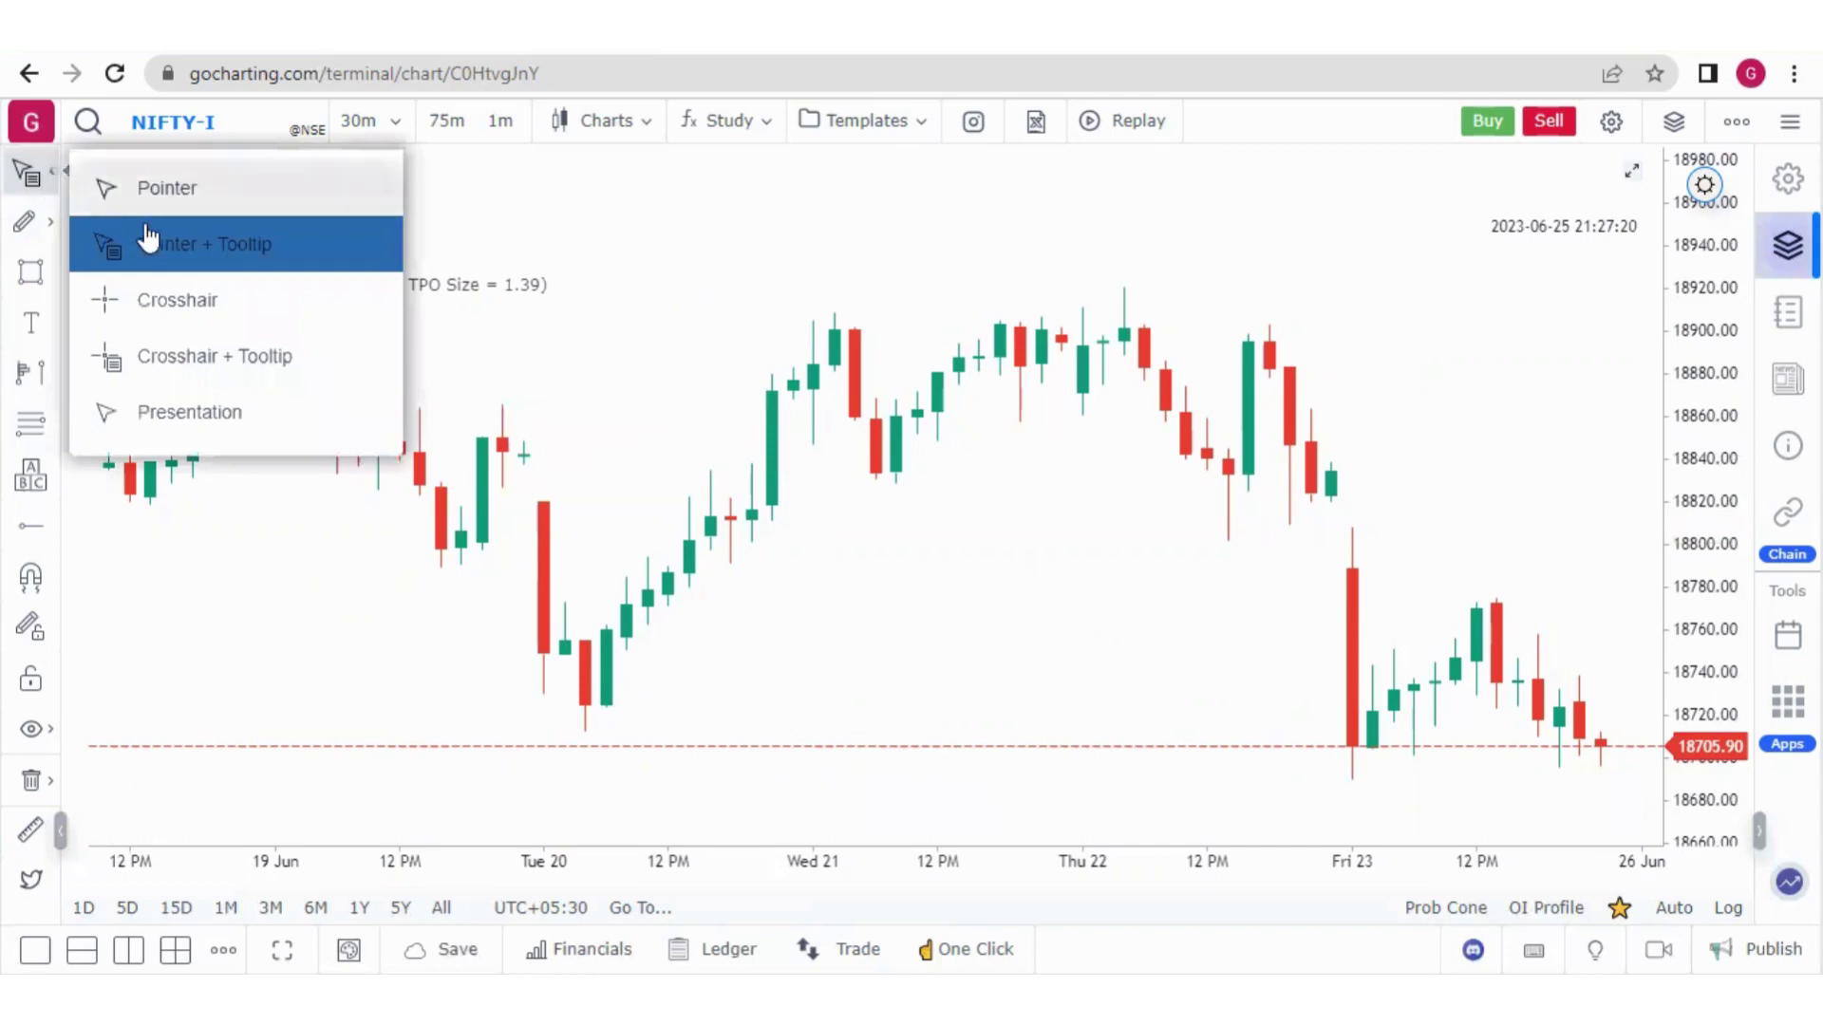
left_click(190, 359)
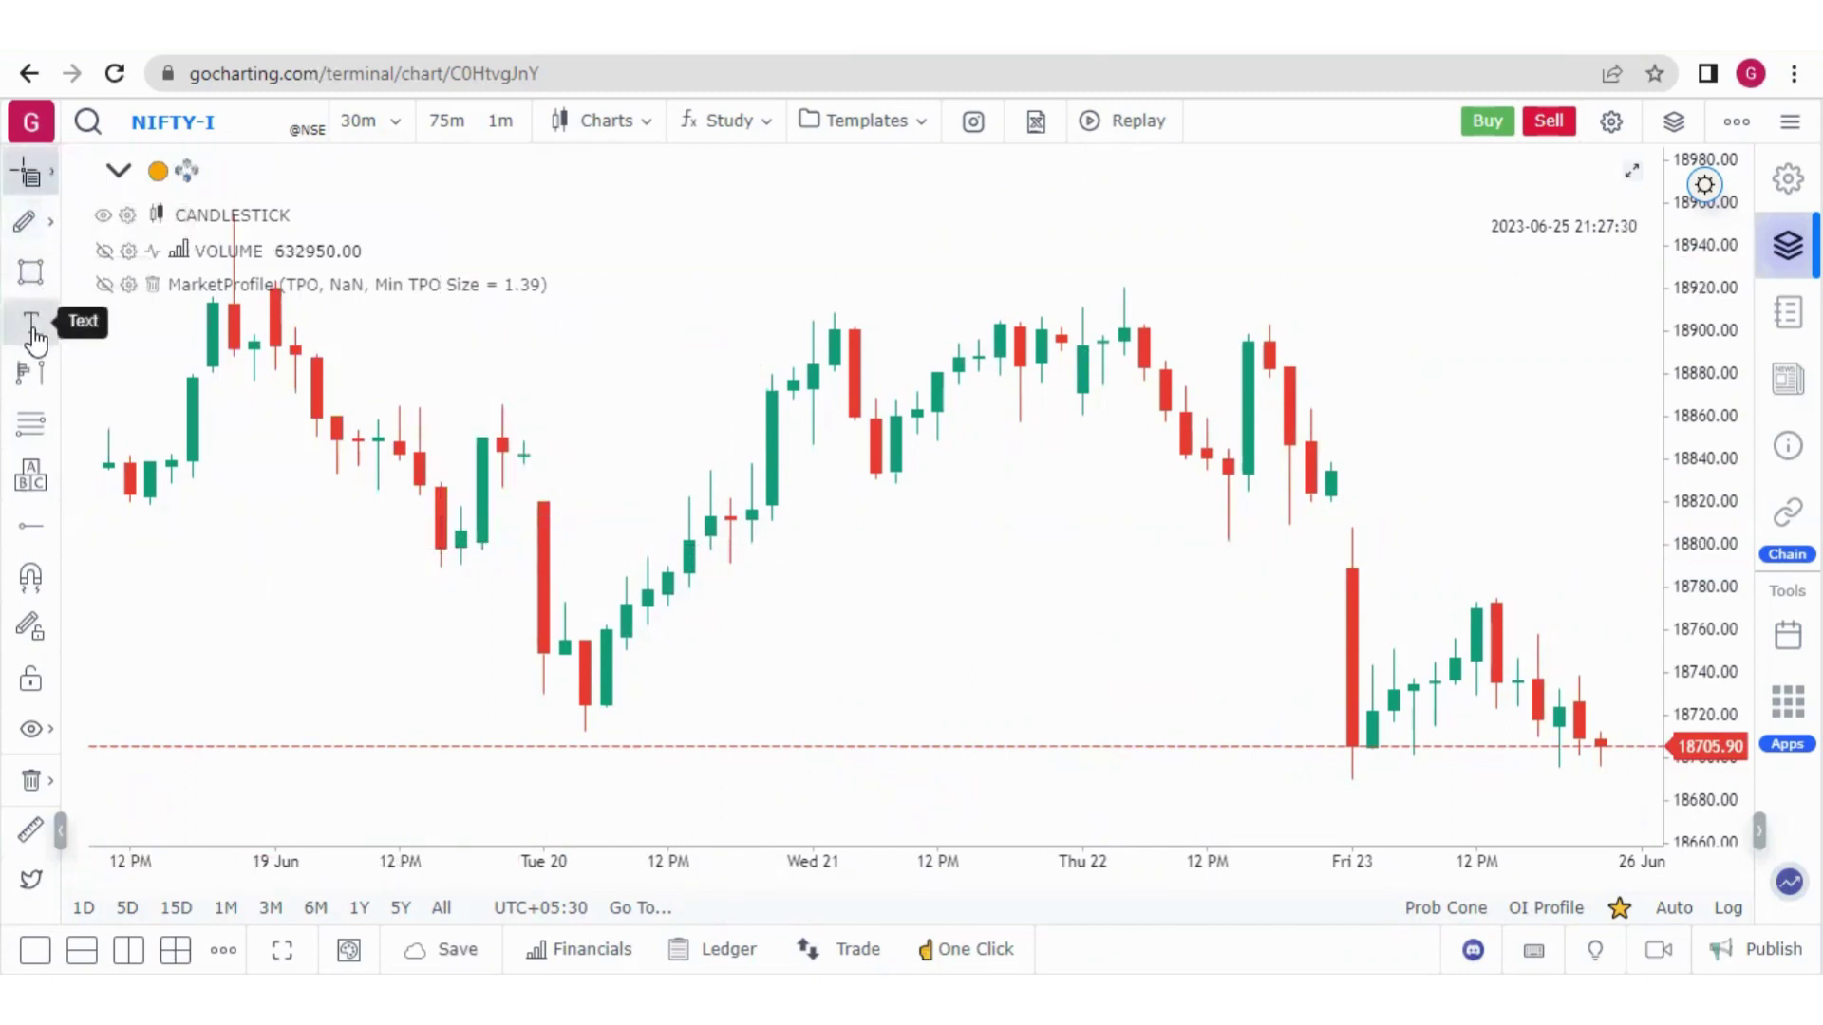
left_click(34, 526)
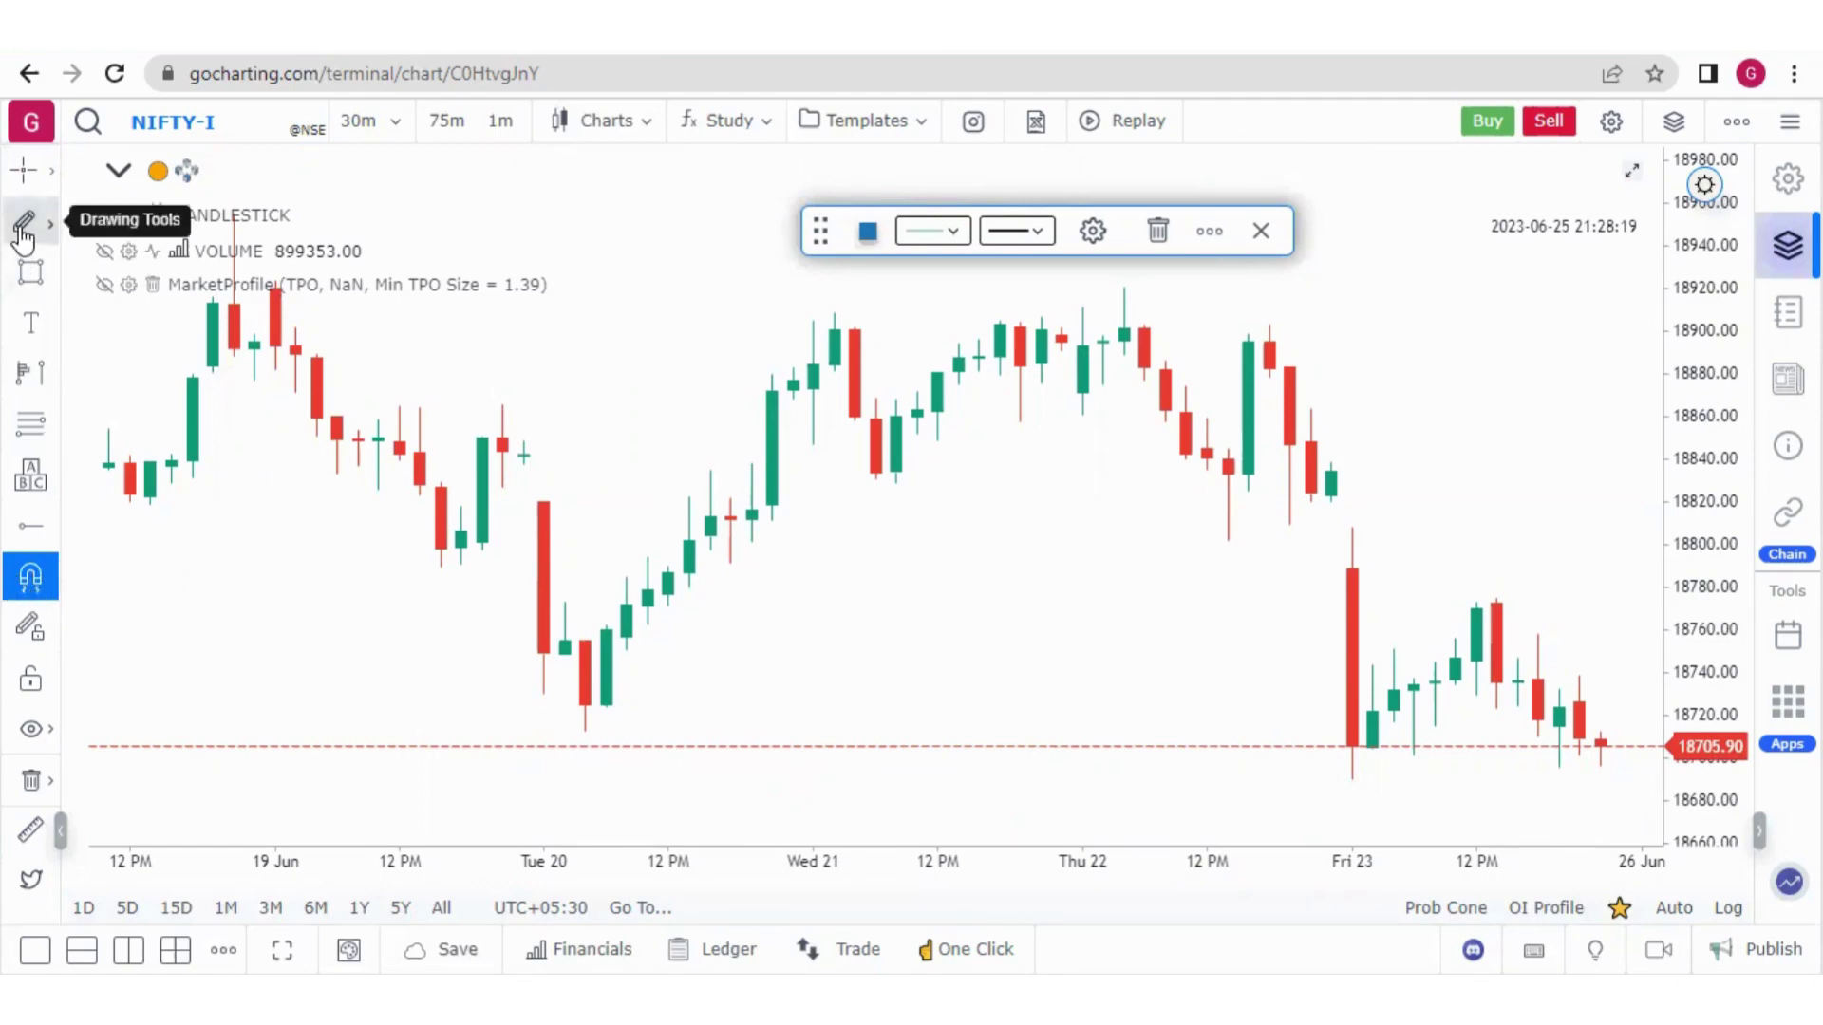
Finish a trendline ending on Thu 22, then switch Magnet Mode off
left_click(53, 224)
mouse_move(281, 332)
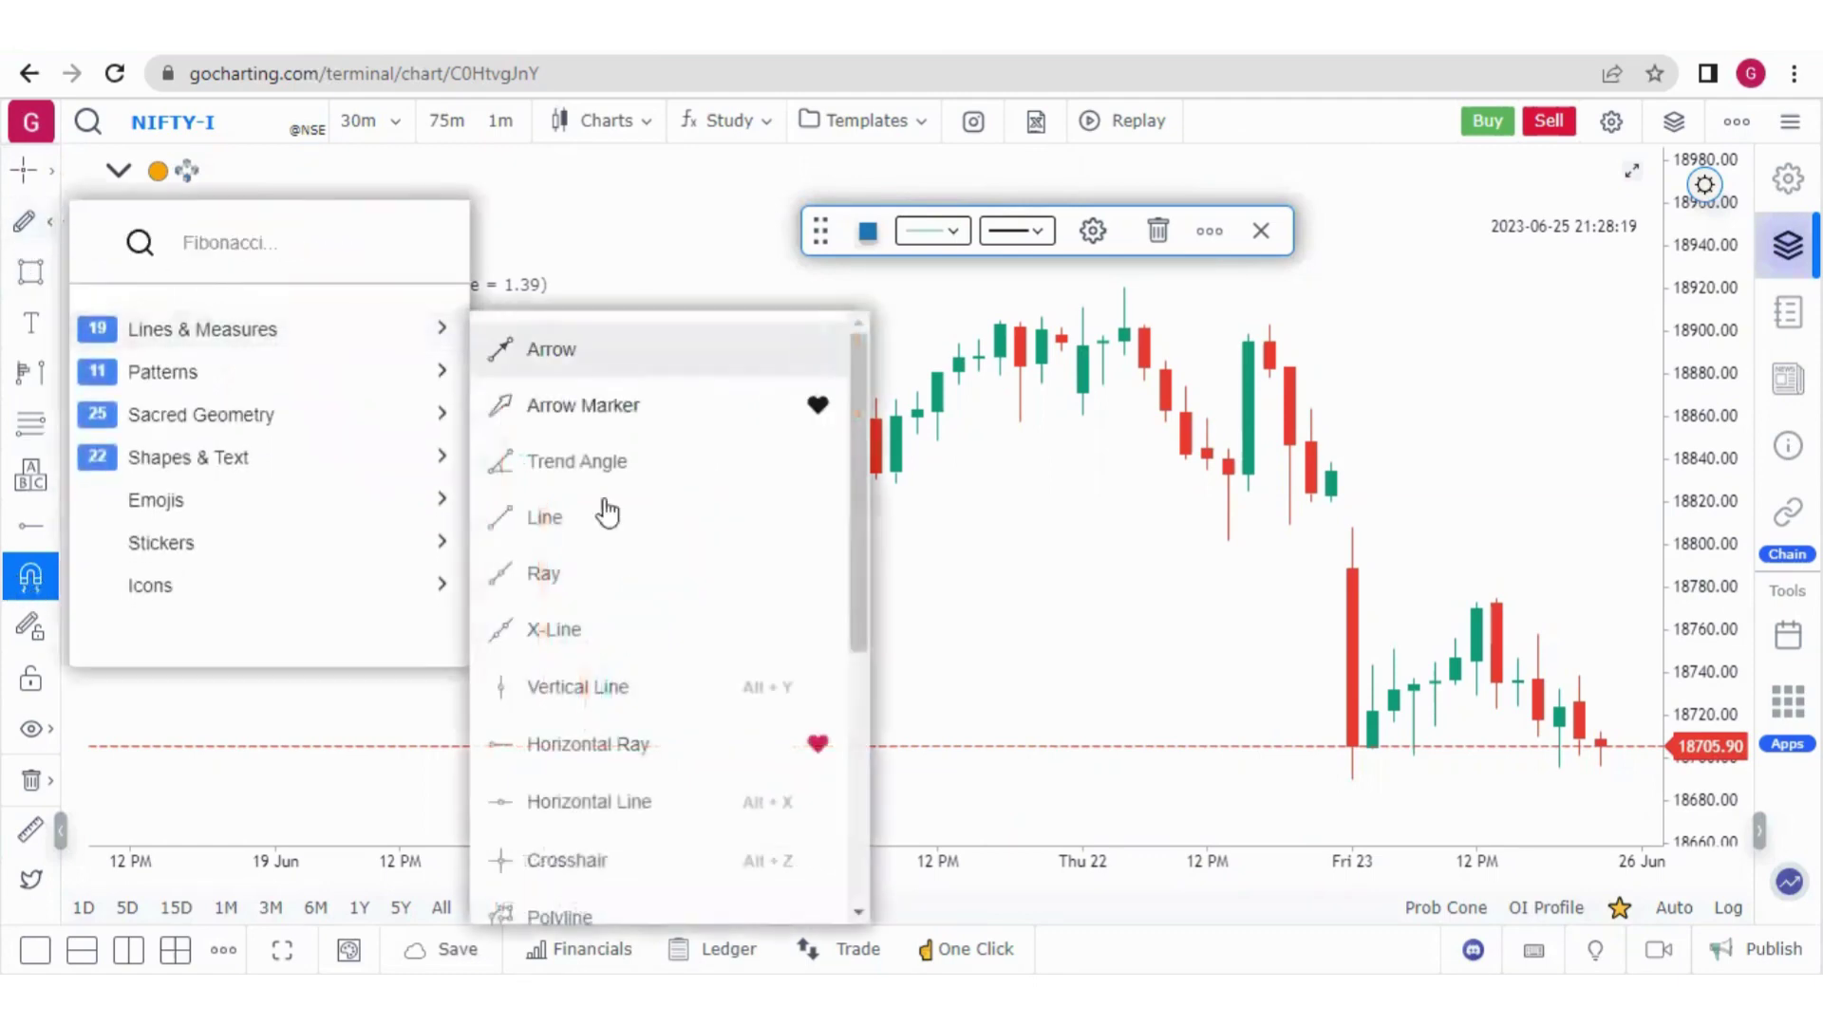
left_click(598, 520)
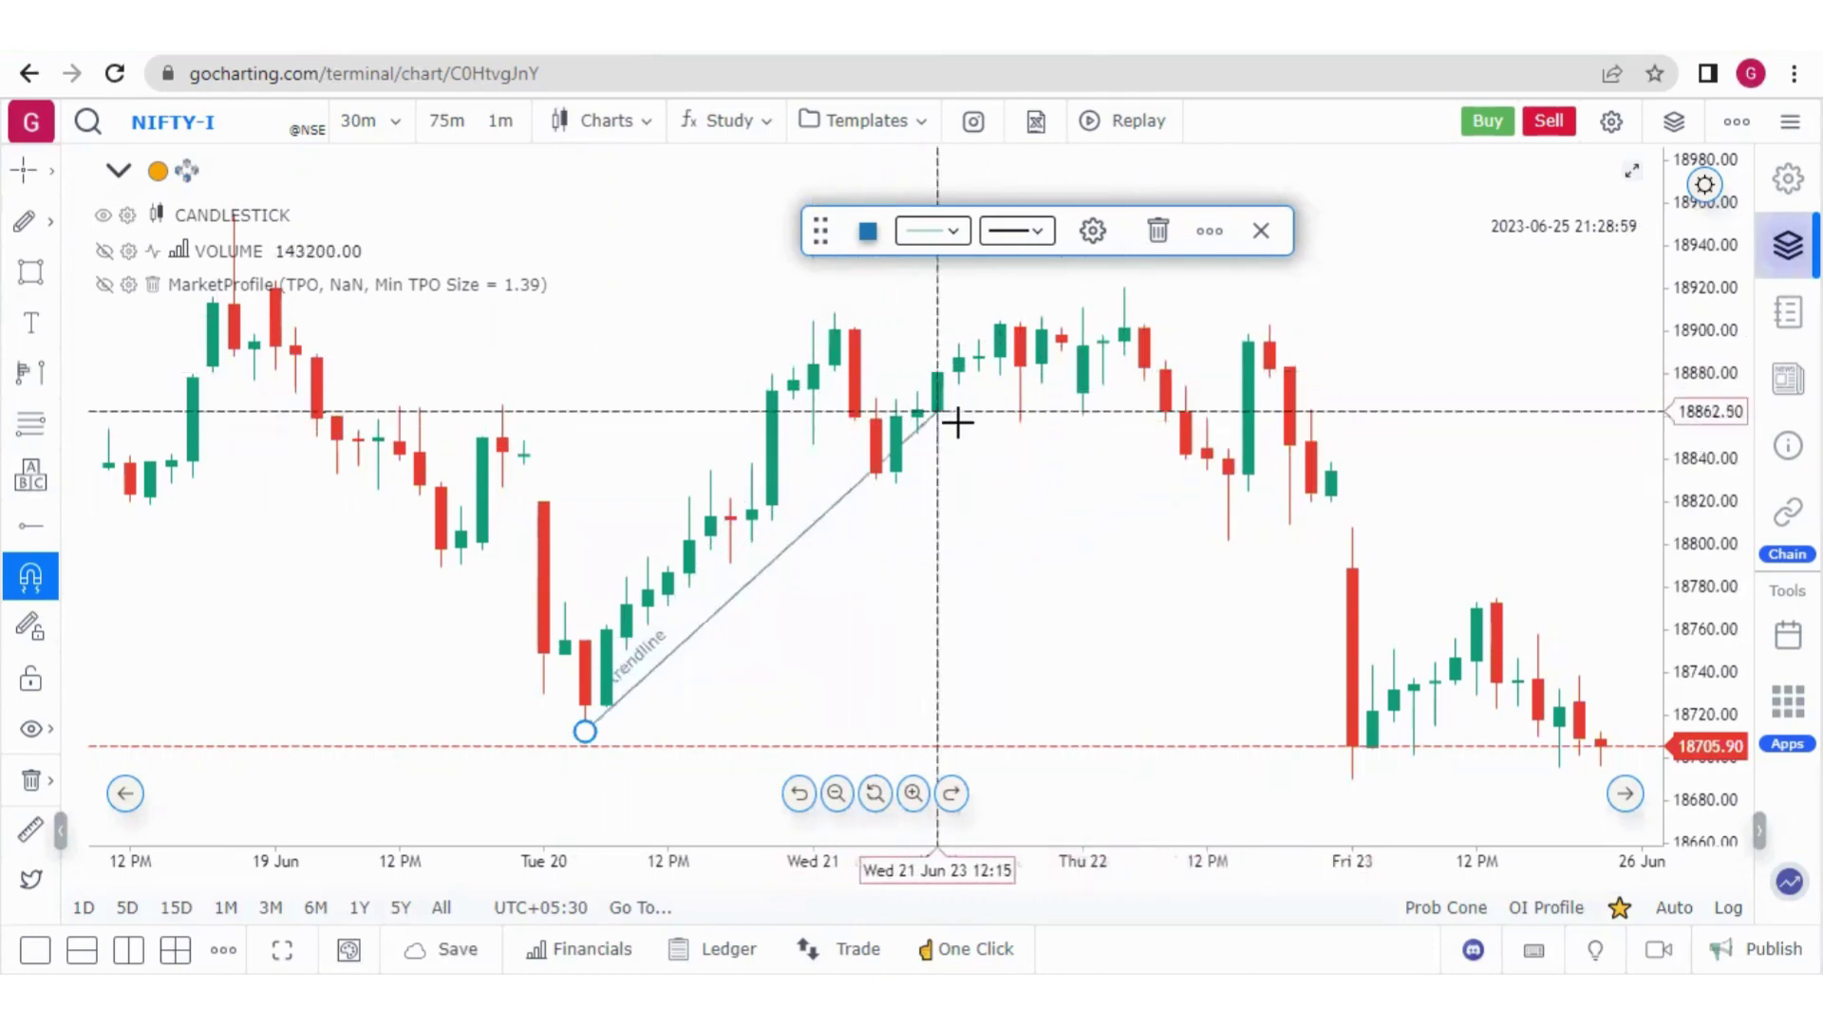
left_click(1166, 421)
left_click(31, 577)
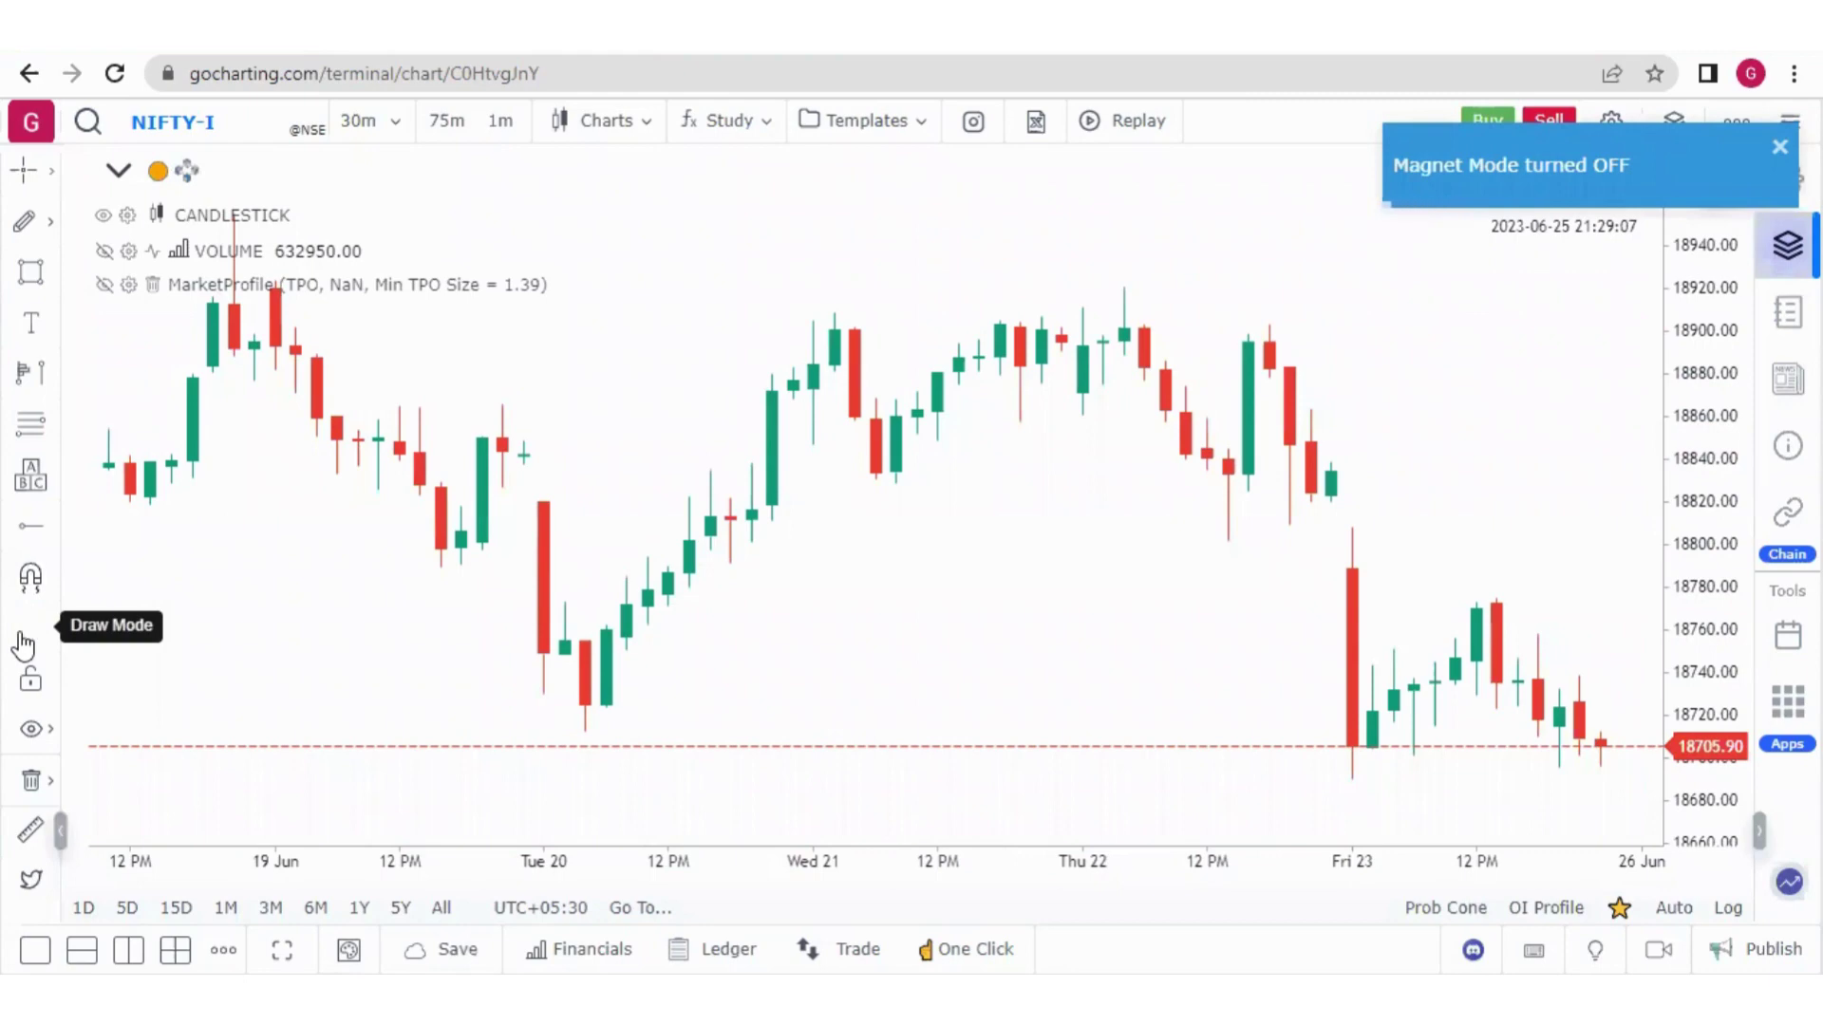
In continuous draw mode, place horizontal rays at 18886.25, 18850.00, 18825.63, 18783.13 and 18743.13
left_click(24, 638)
left_click(24, 232)
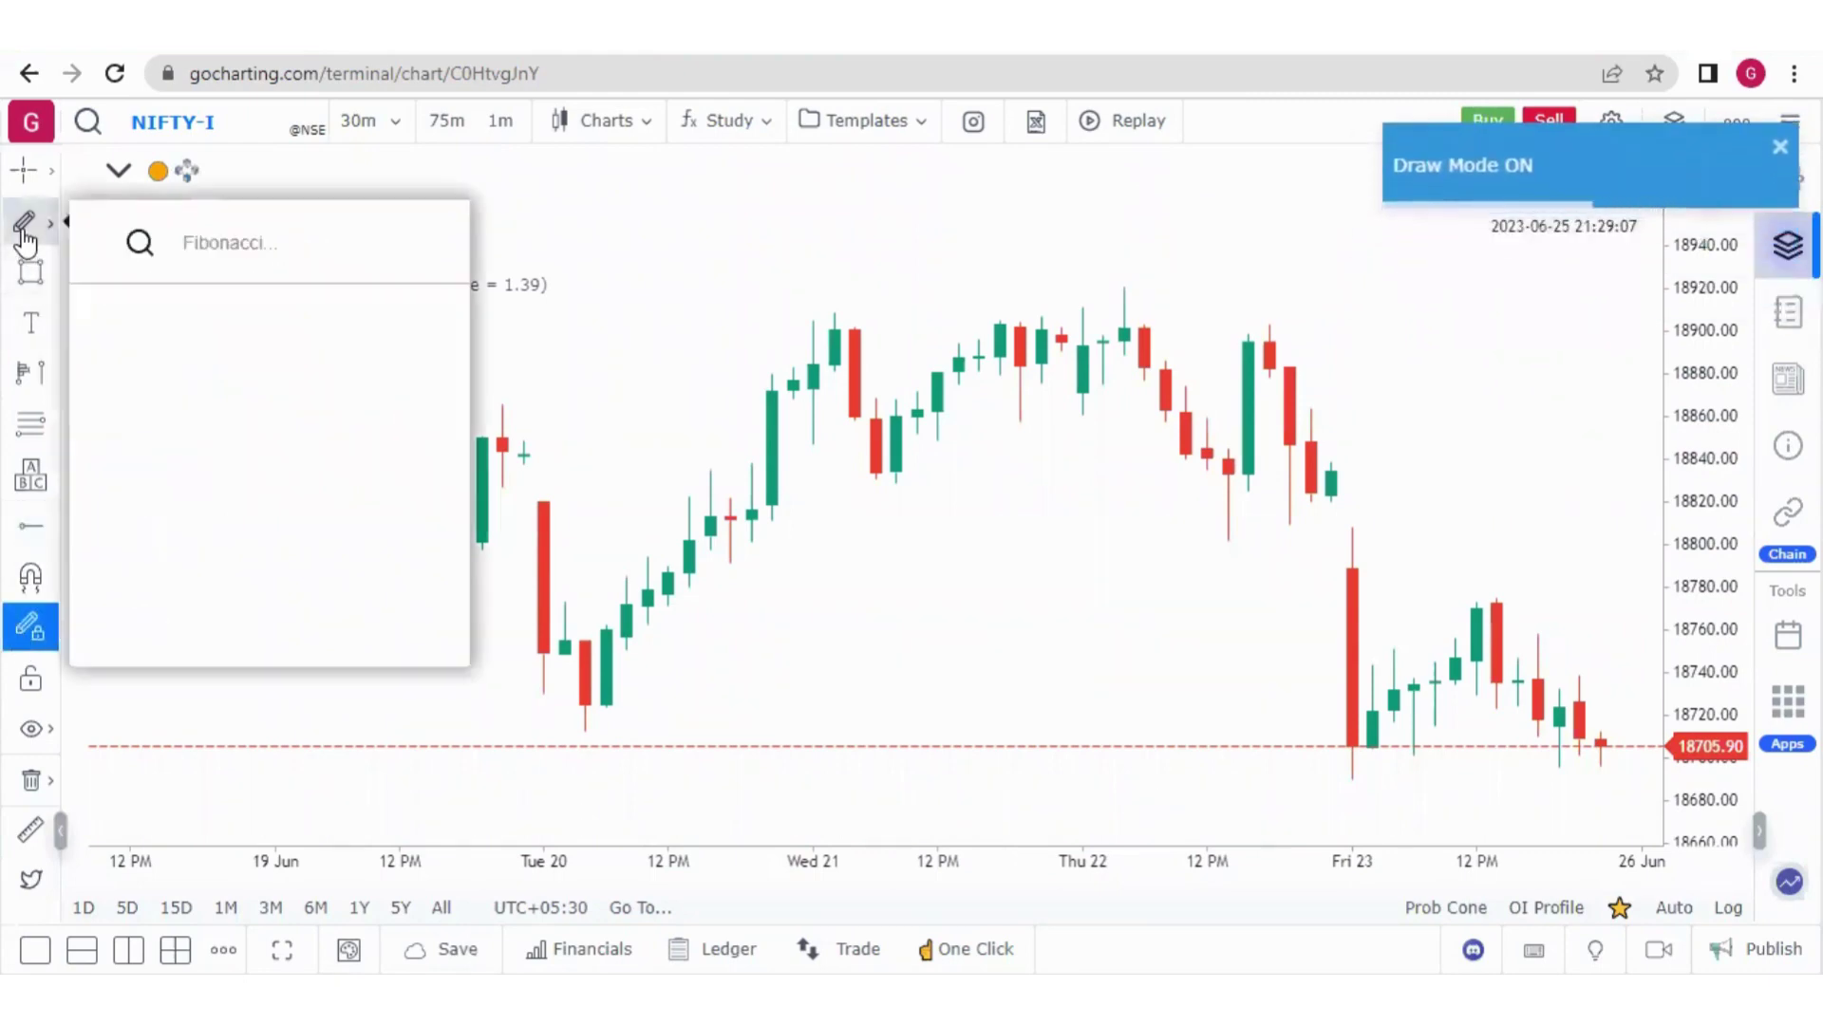
mouse_move(200, 338)
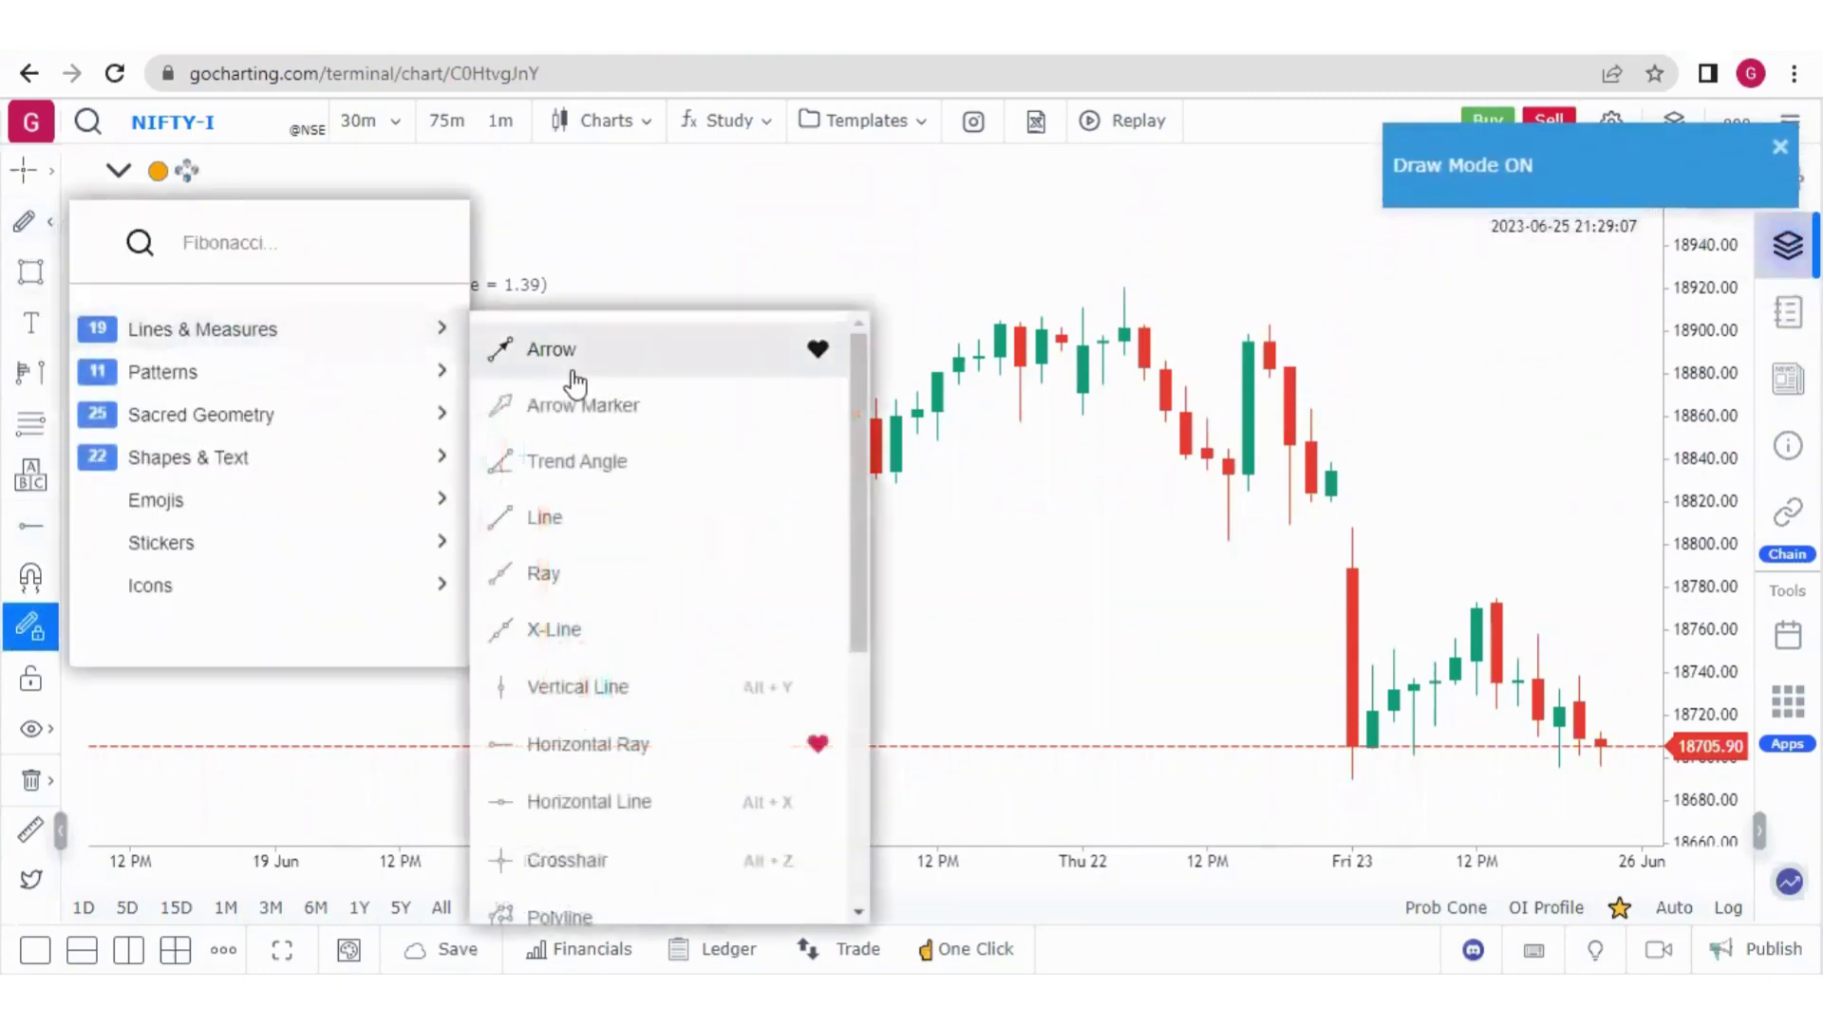
left_click(612, 747)
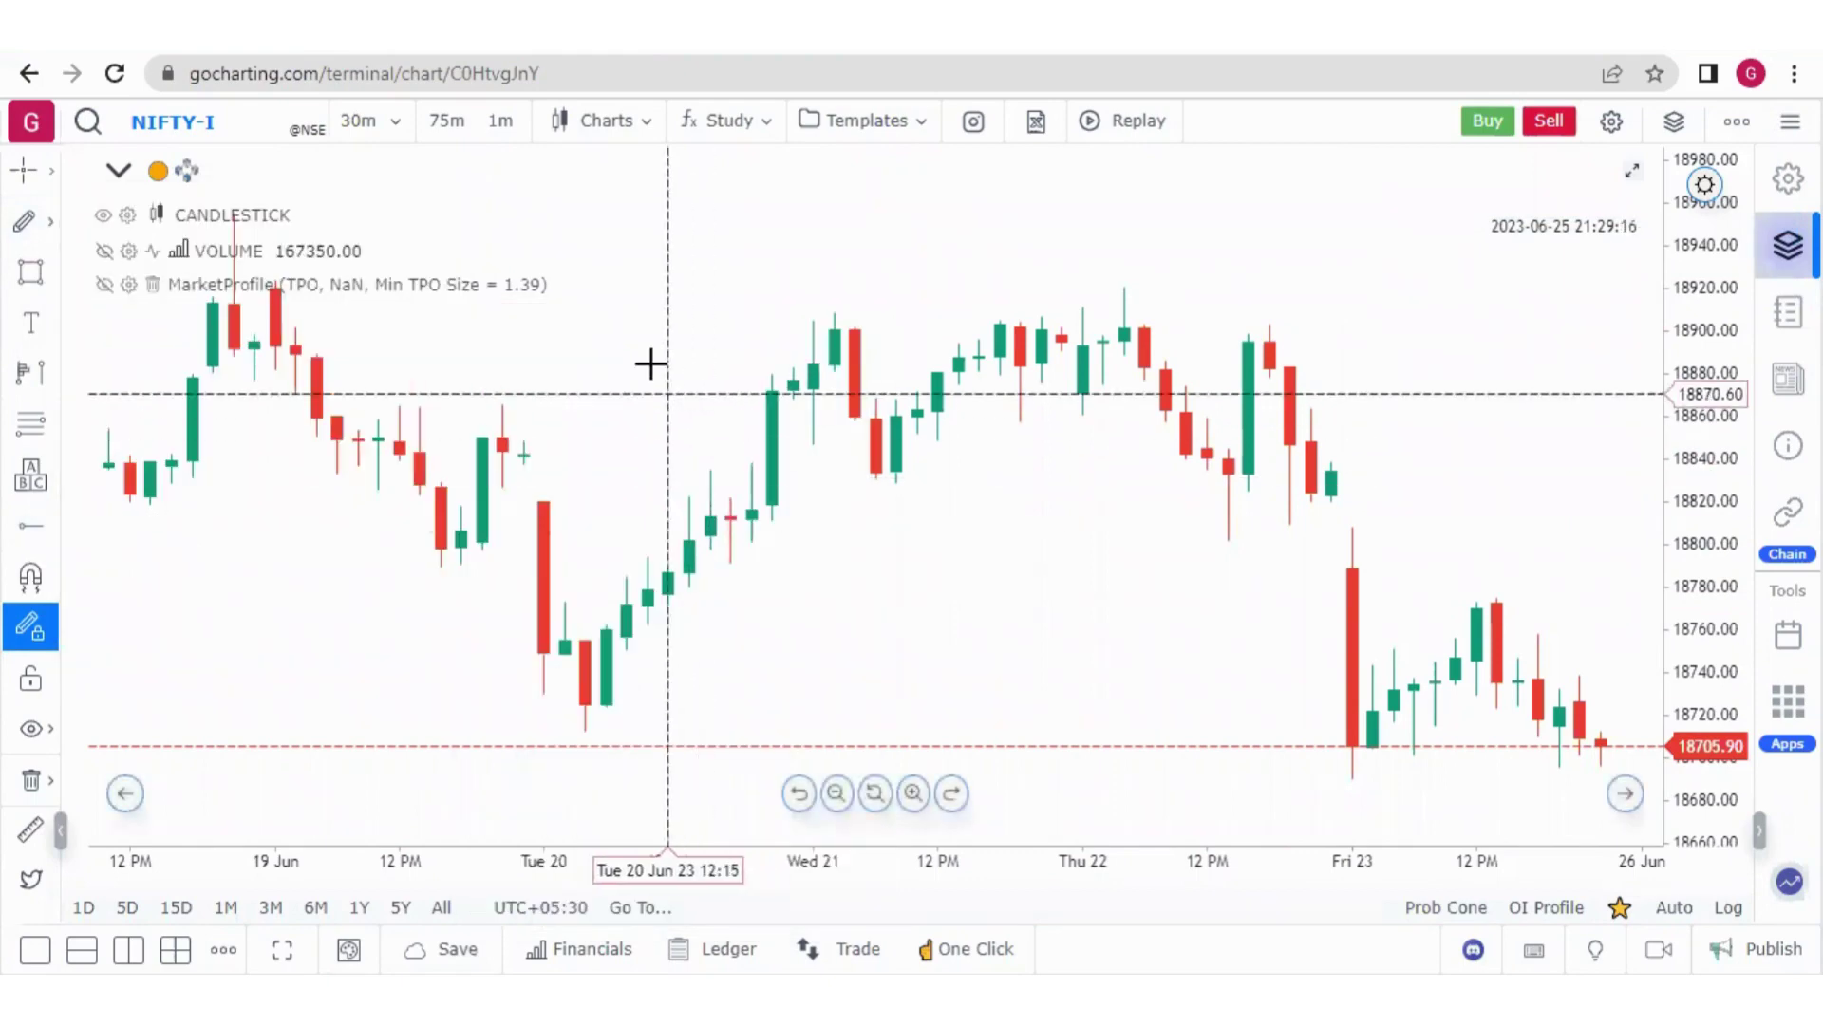
left_click(651, 361)
left_click(651, 438)
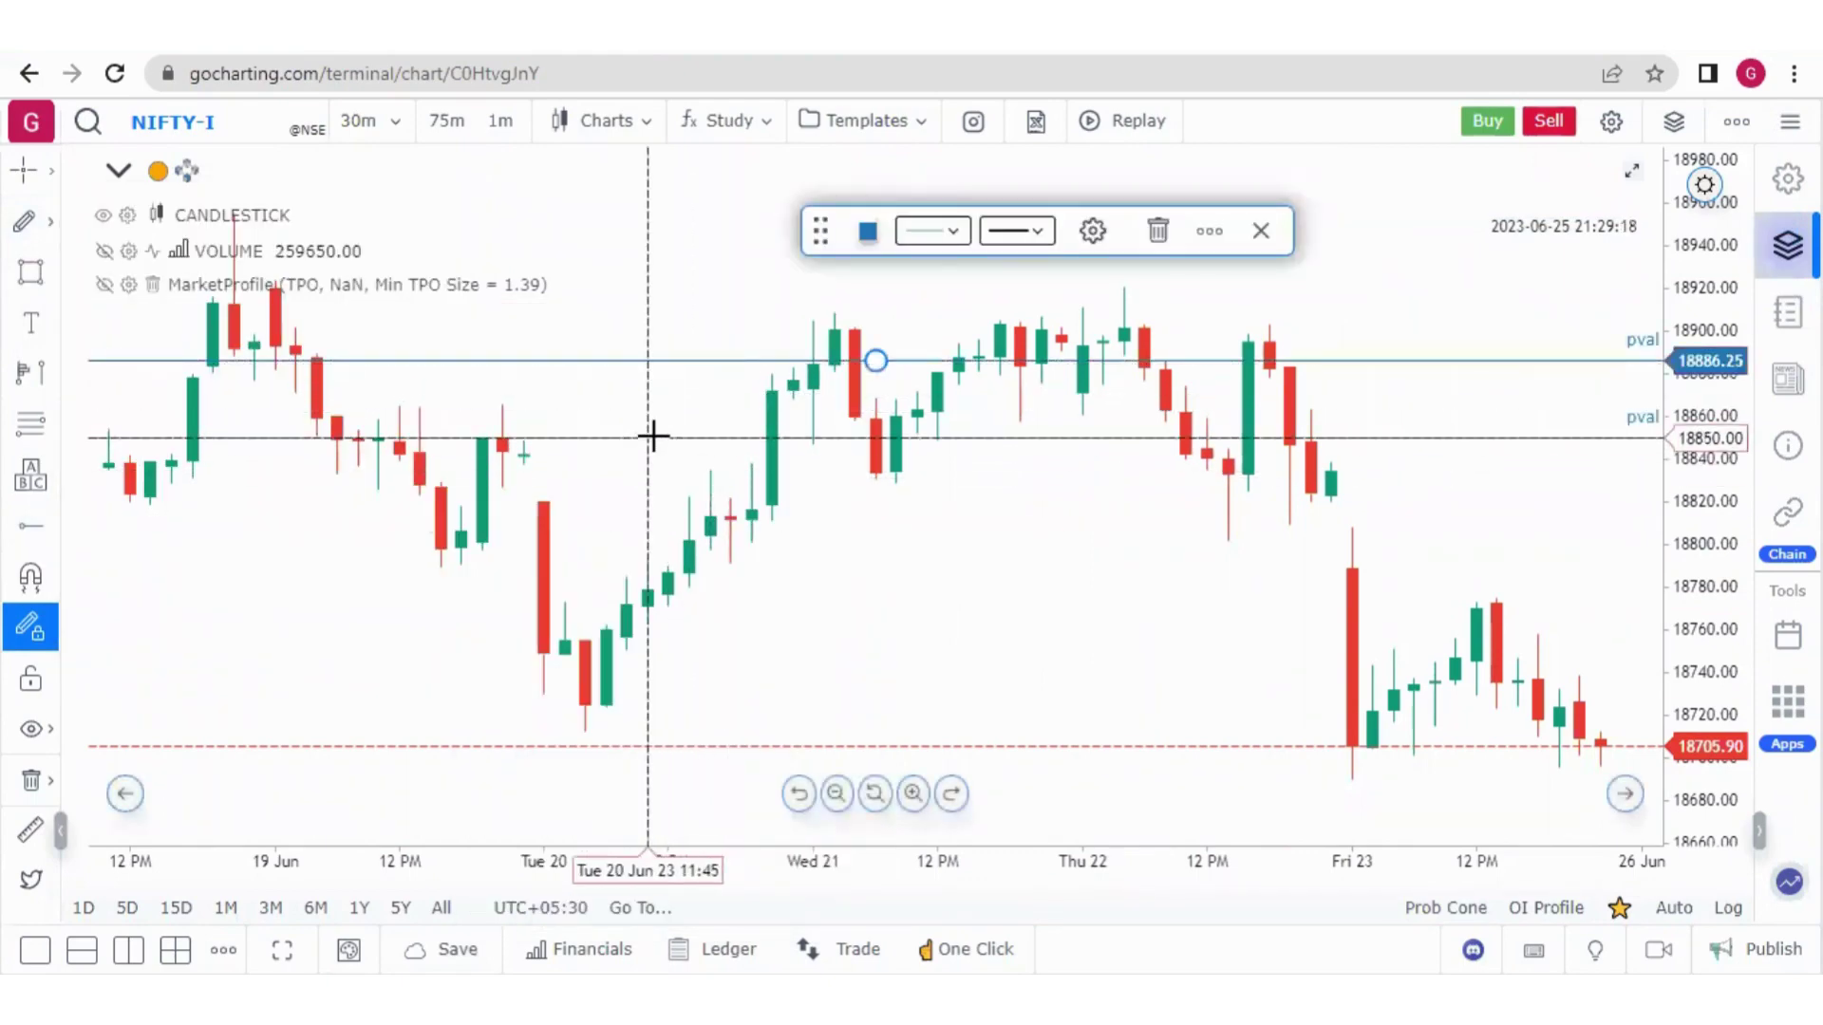
left_click(692, 490)
left_click(767, 580)
left_click(883, 664)
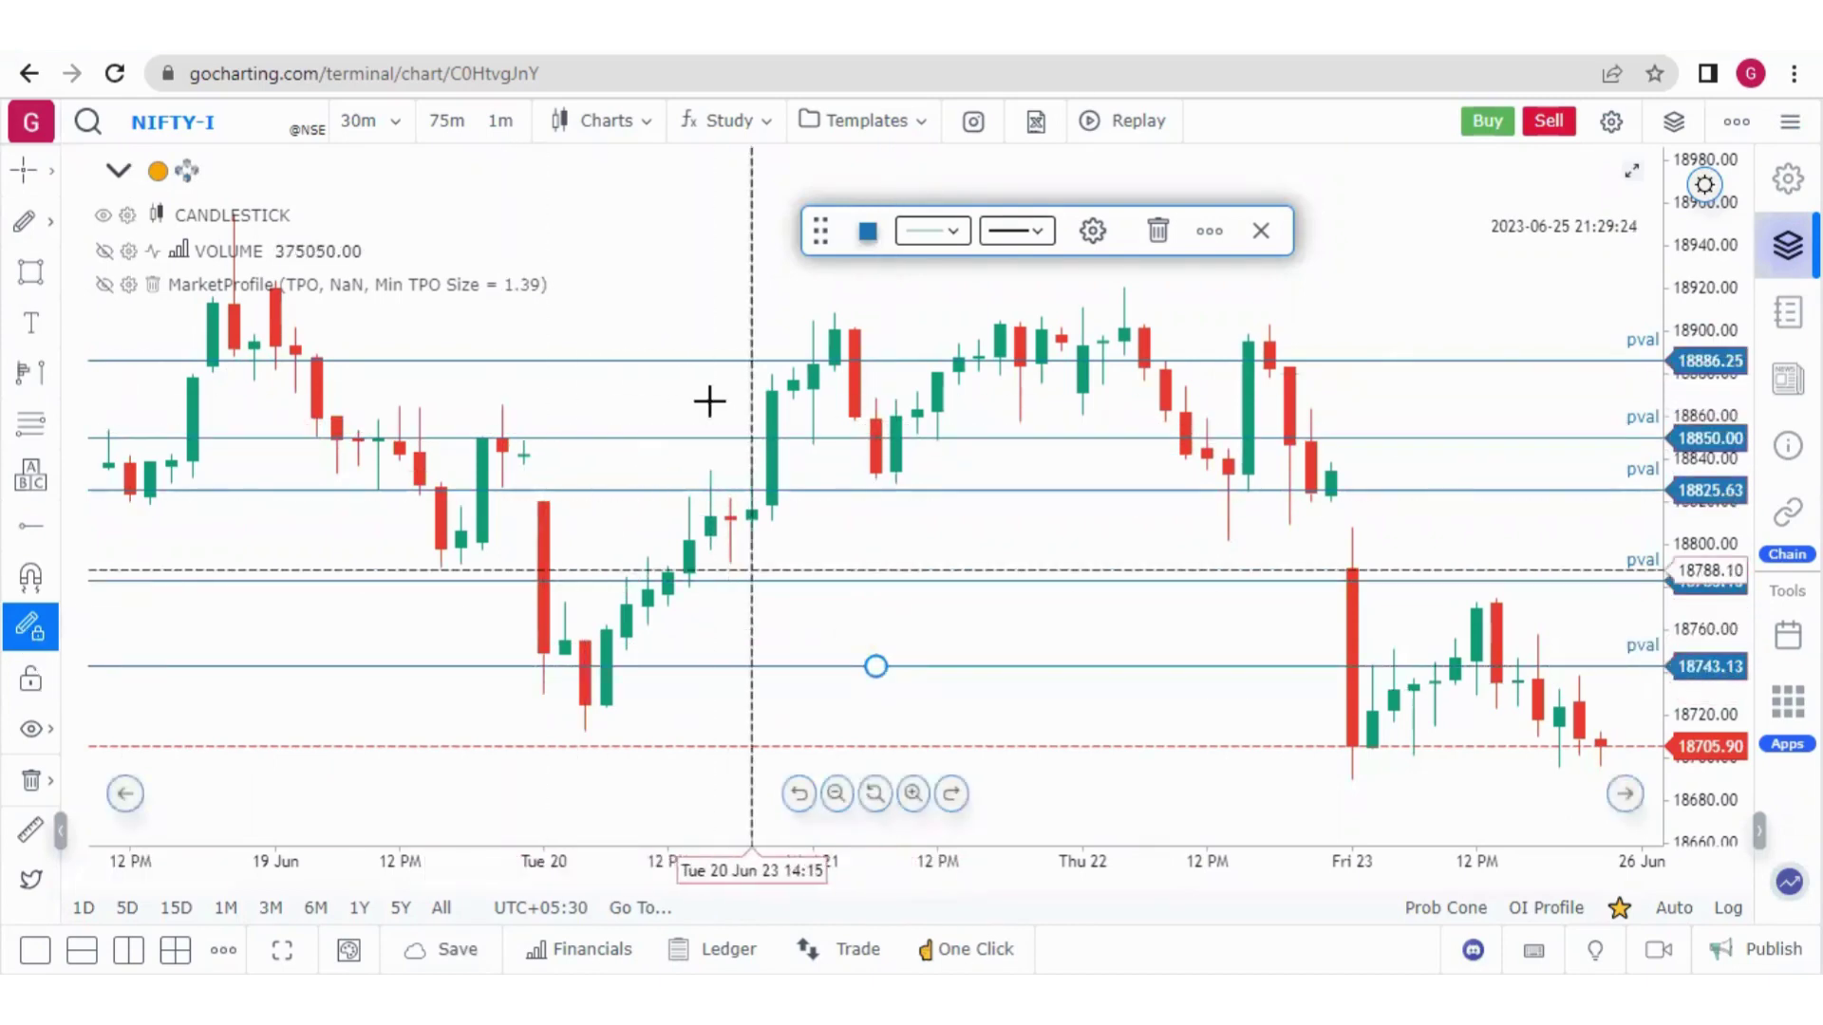
Turn off continuous draw mode and raise the top line to 18928.13
left_click(24, 226)
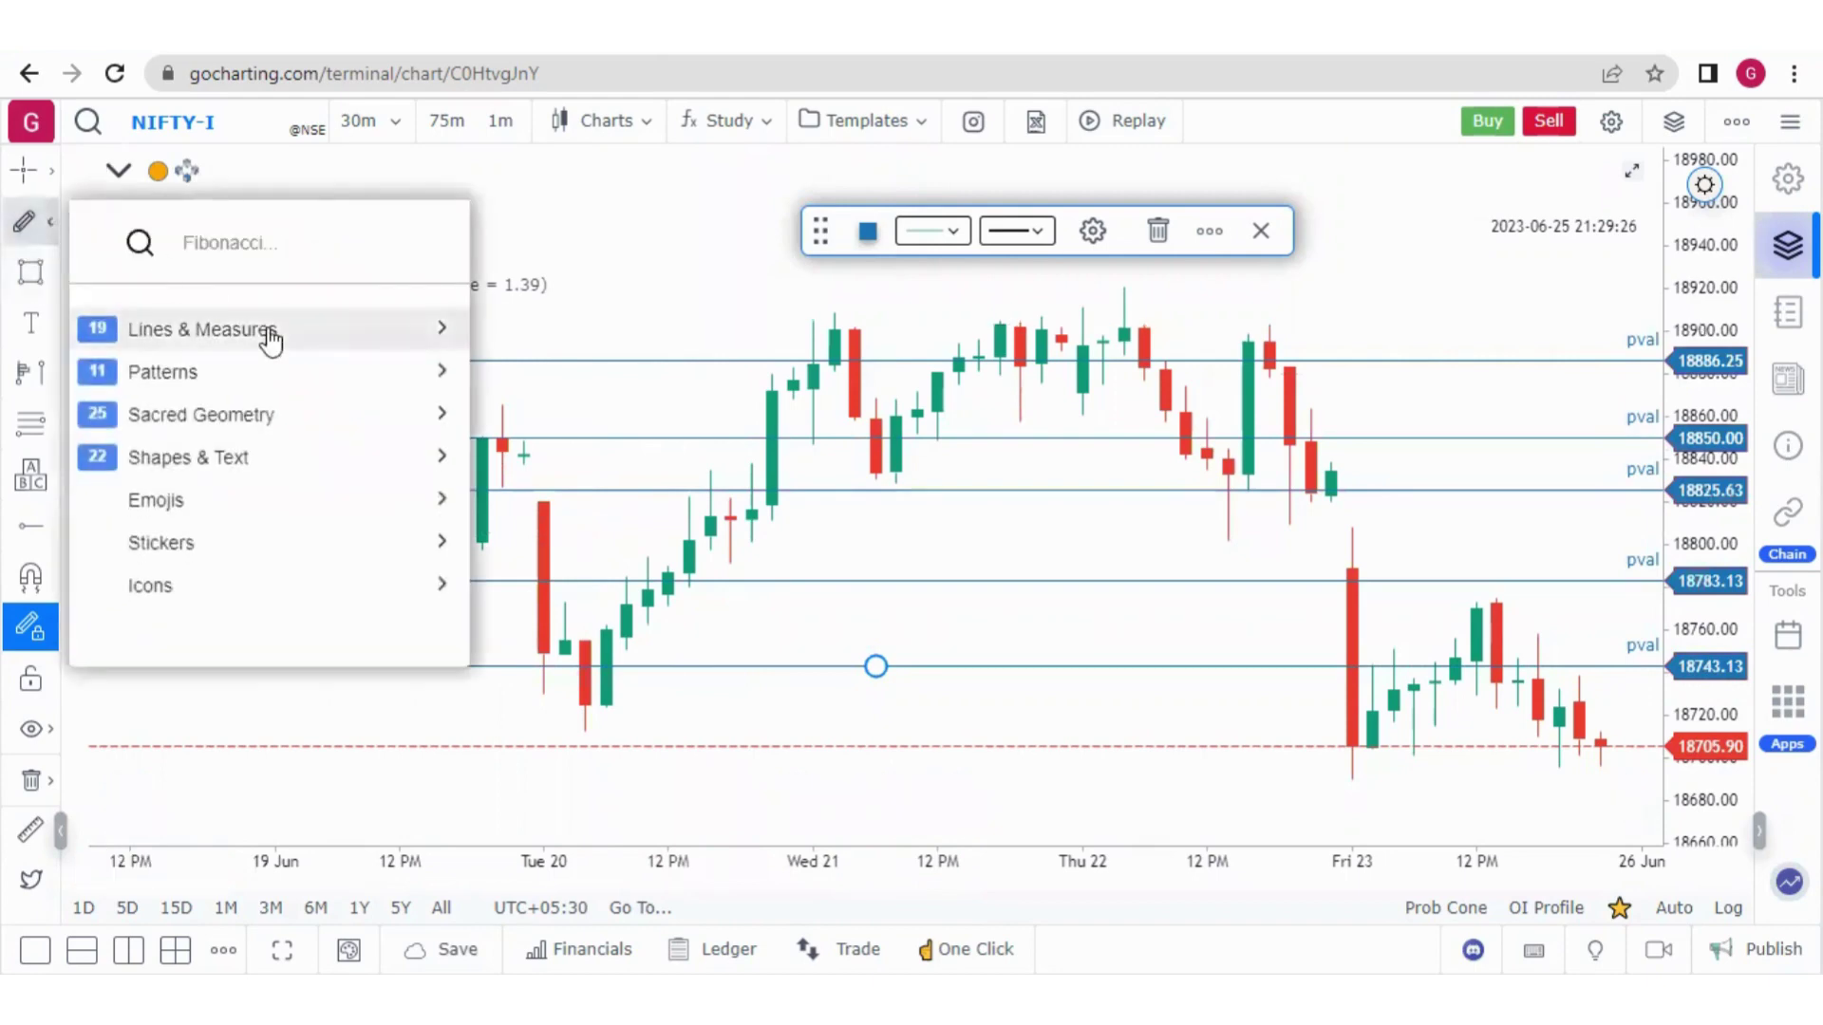
mouse_move(270, 343)
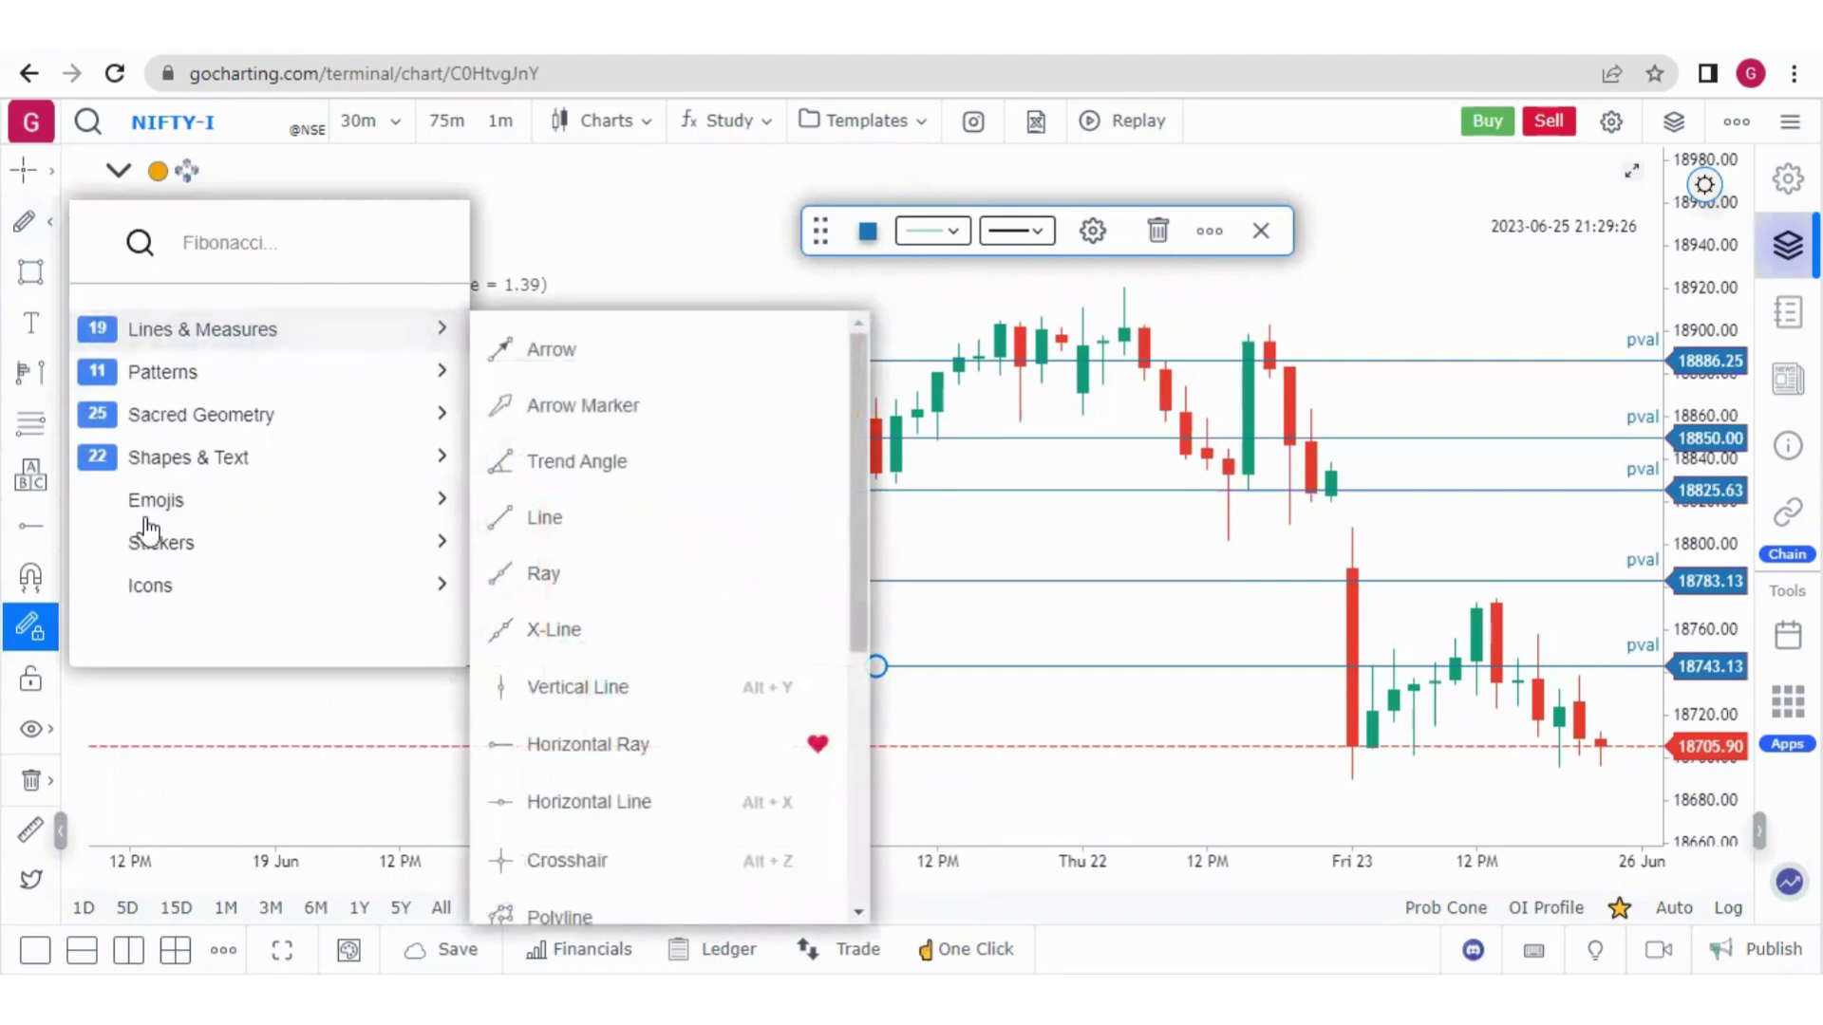
left_click(31, 627)
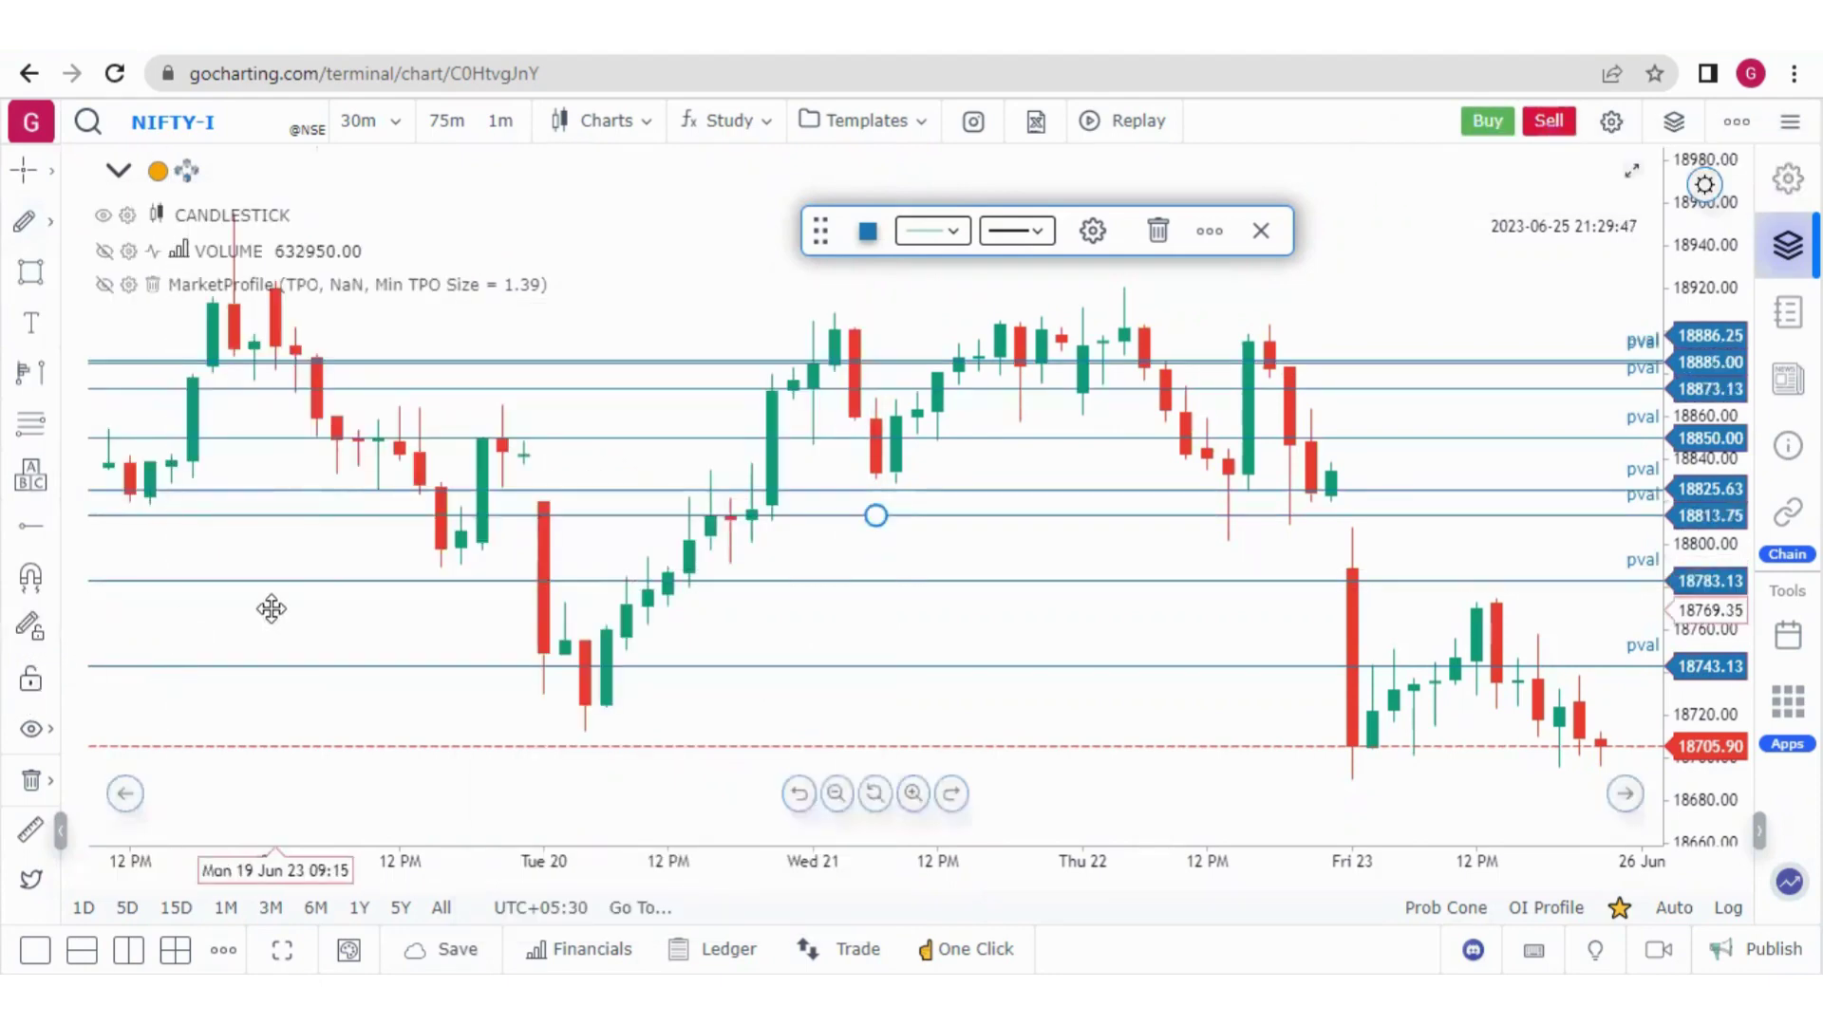
left_click_drag(877, 511, 858, 272)
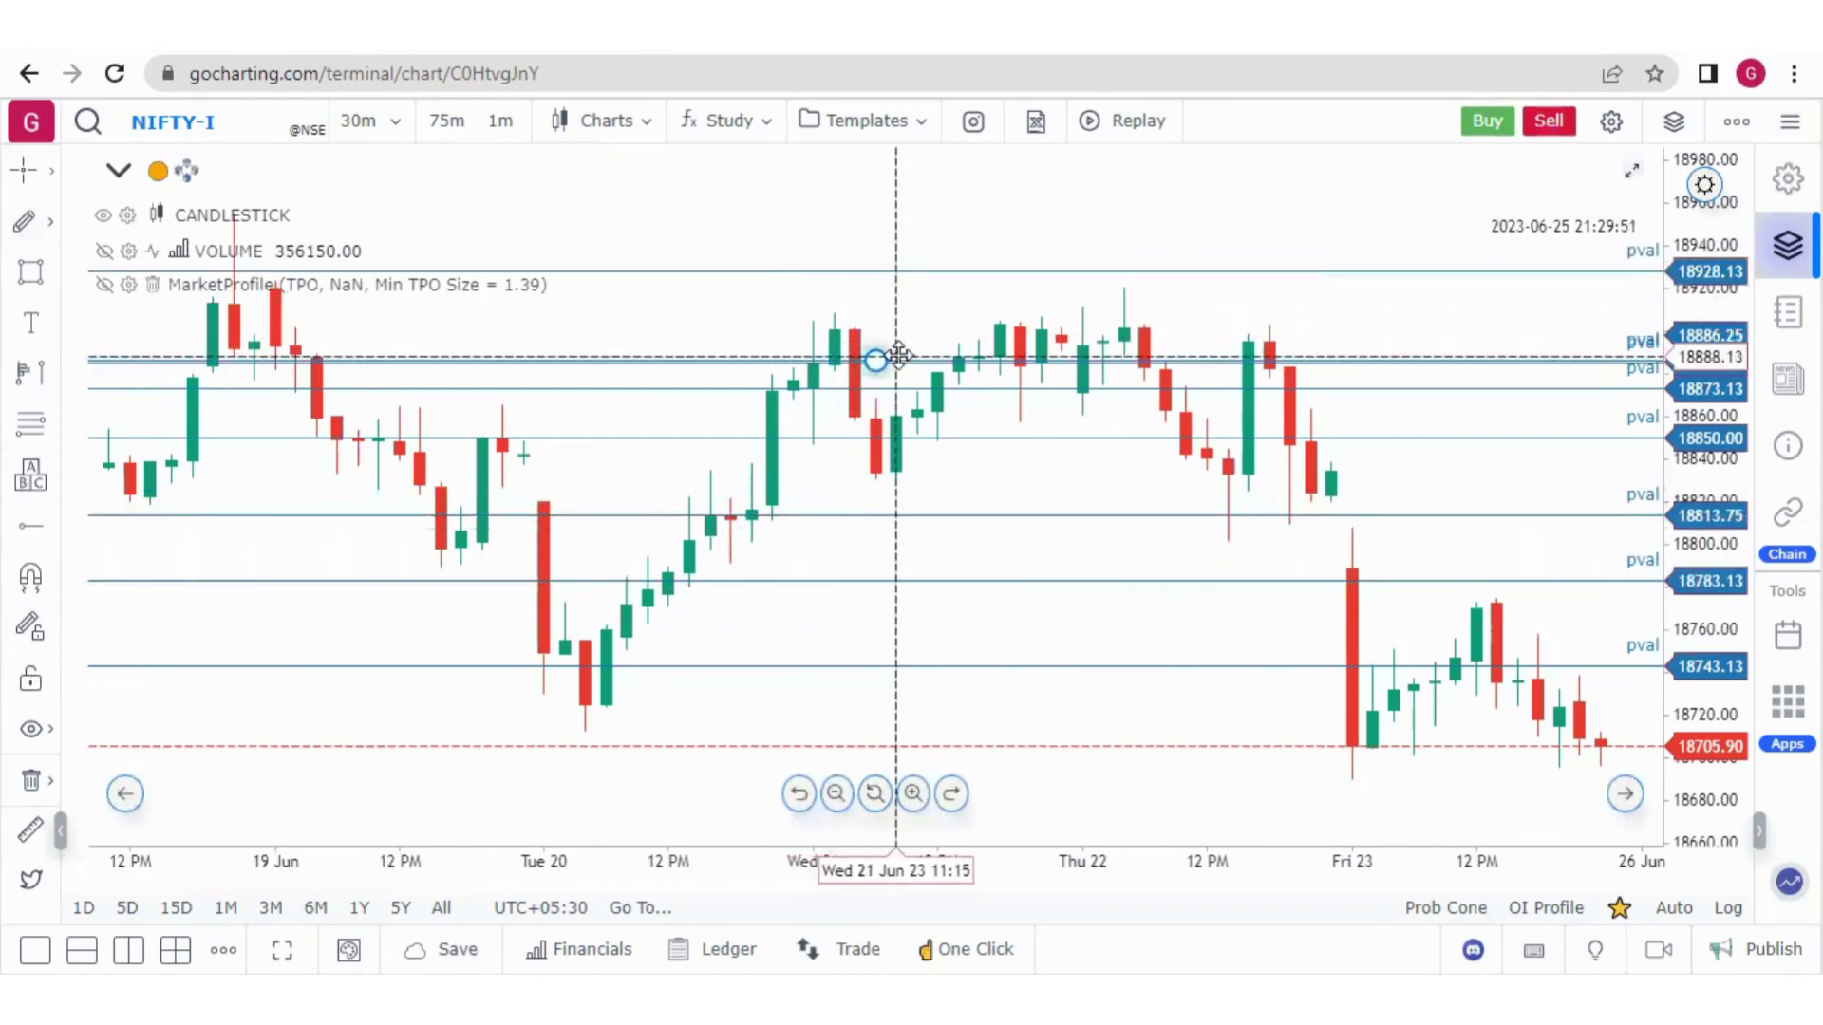
left_click(919, 440)
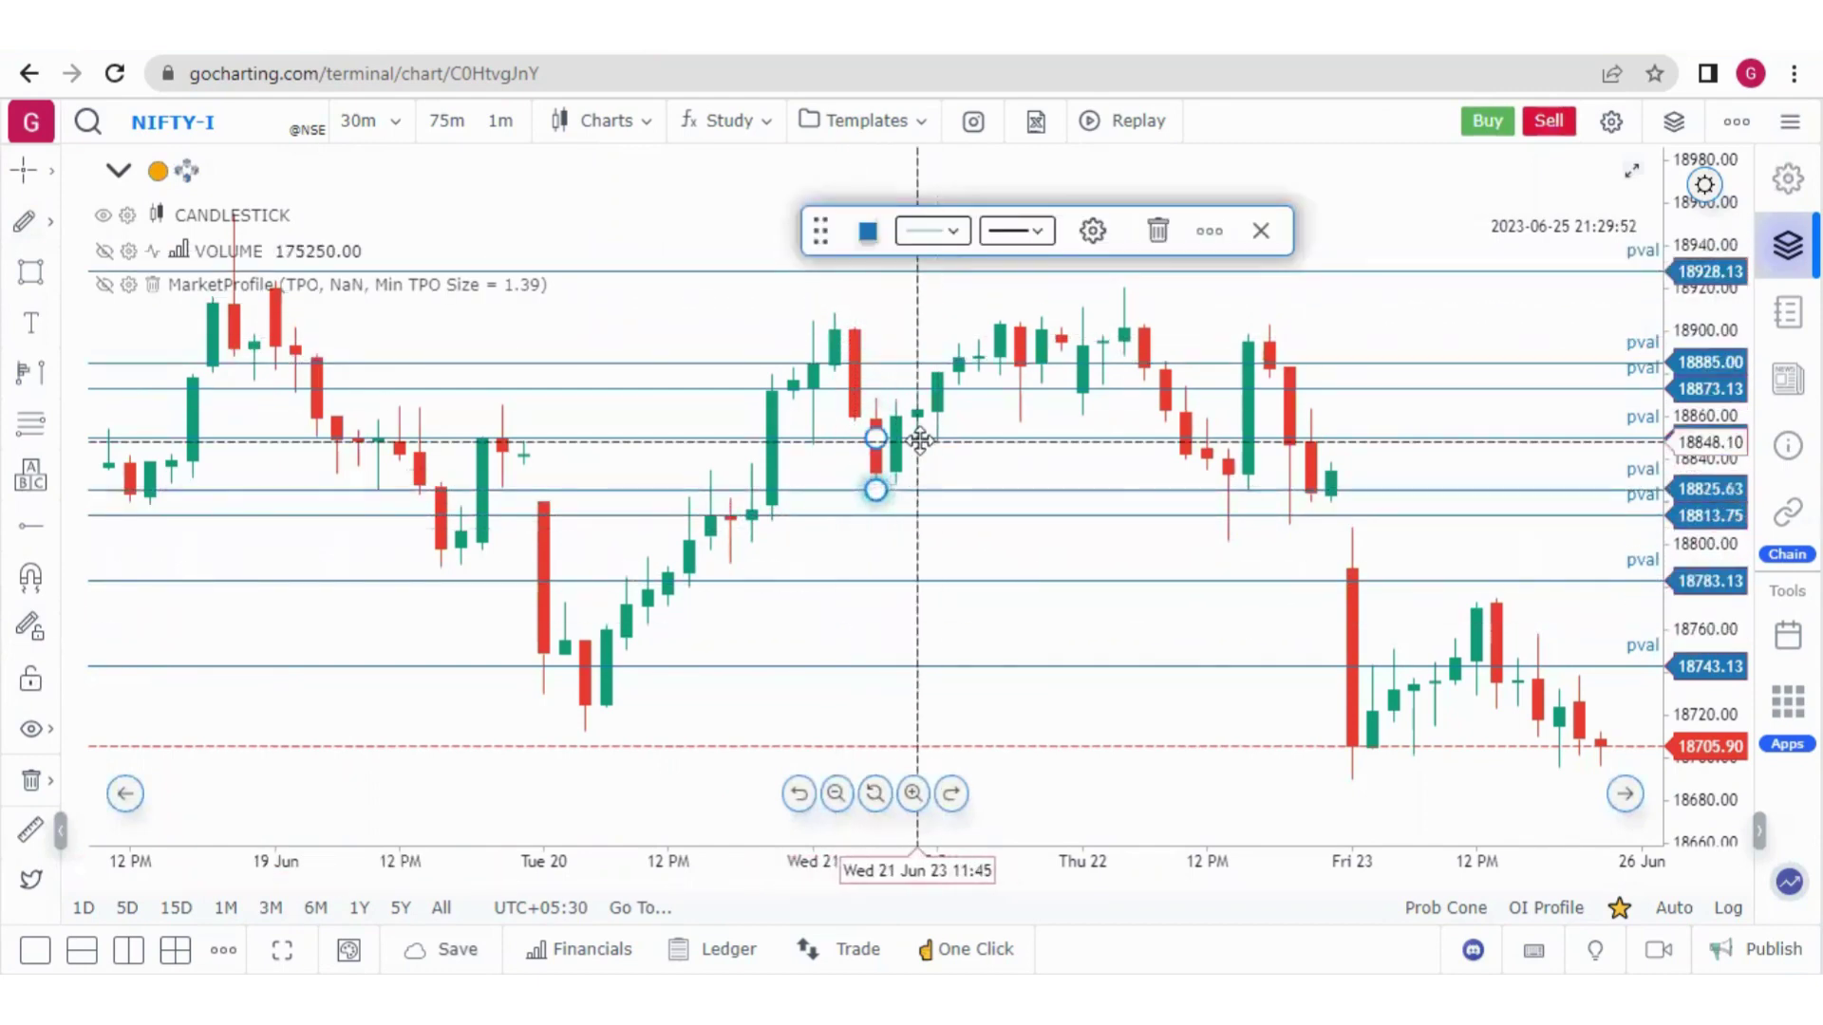
Lock all drawings and confirm the lines can no longer be moved
left_click(30, 678)
left_click_drag(746, 422, 768, 341)
left_click(773, 438)
left_click_drag(772, 437, 830, 602)
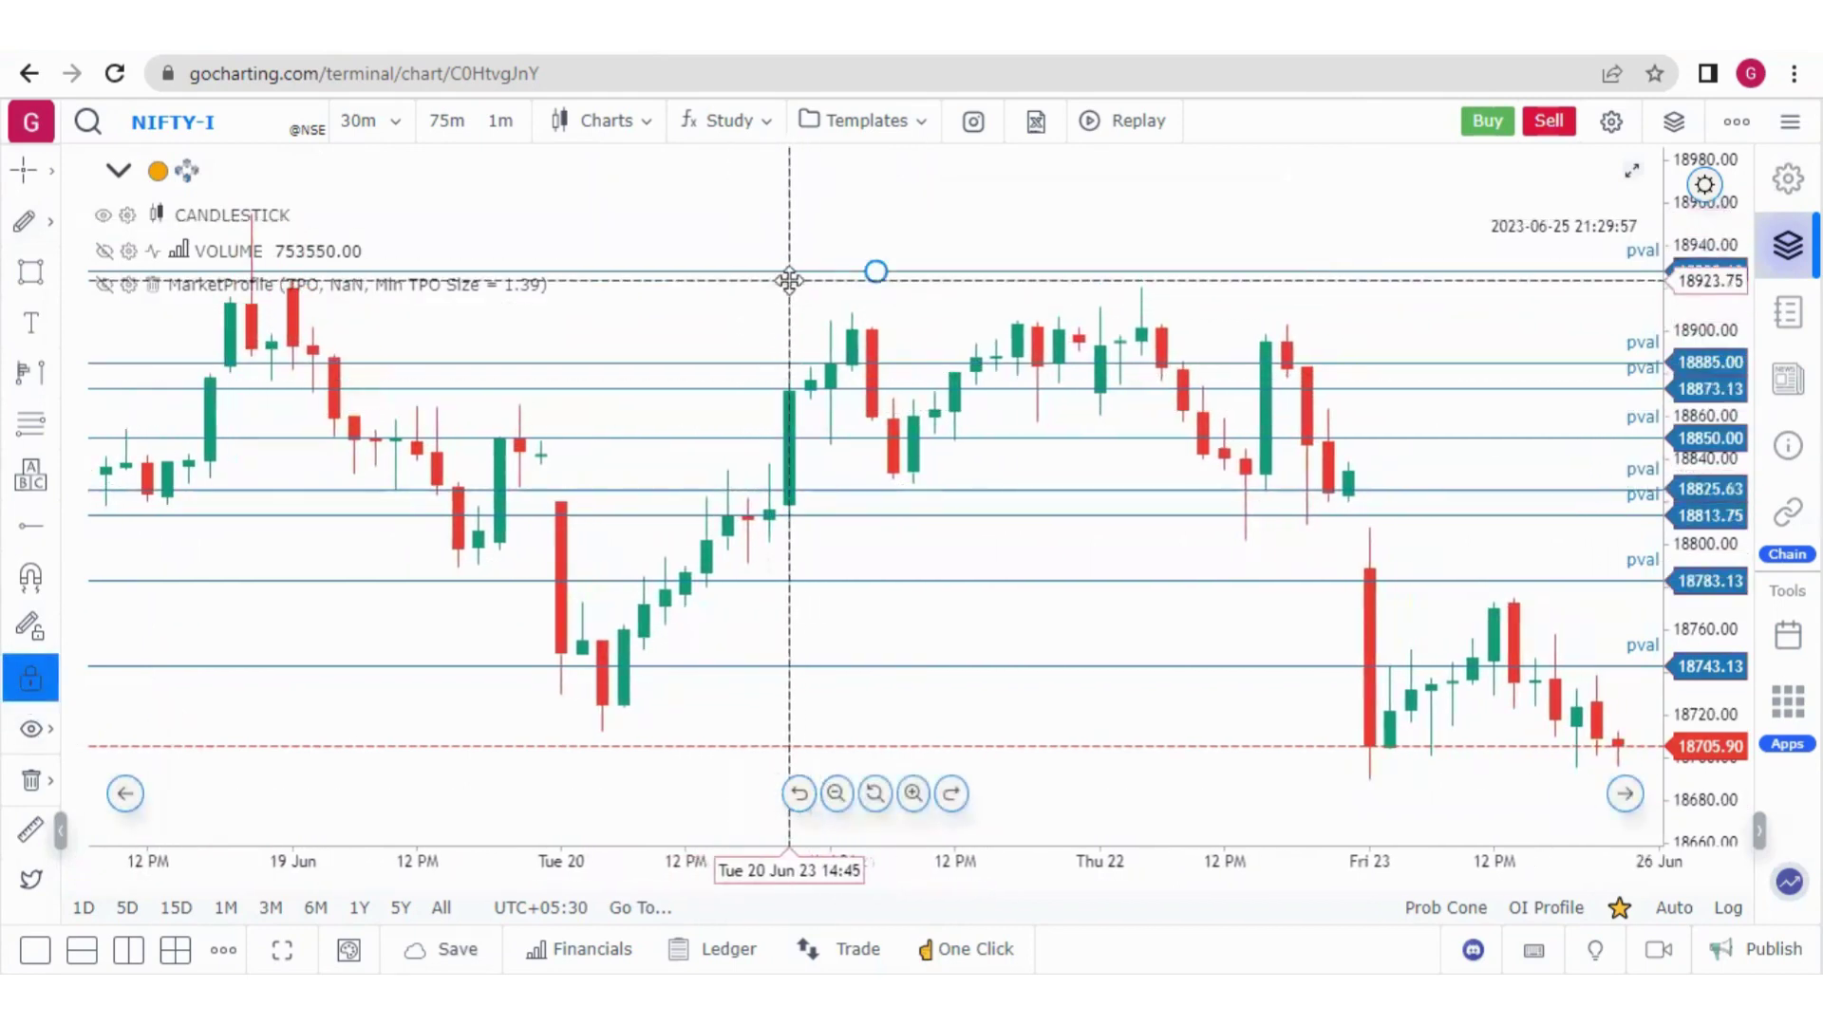
mouse_move(785, 273)
left_mouse_down()
mouse_move(818, 286)
mouse_move(809, 249)
left_mouse_up()
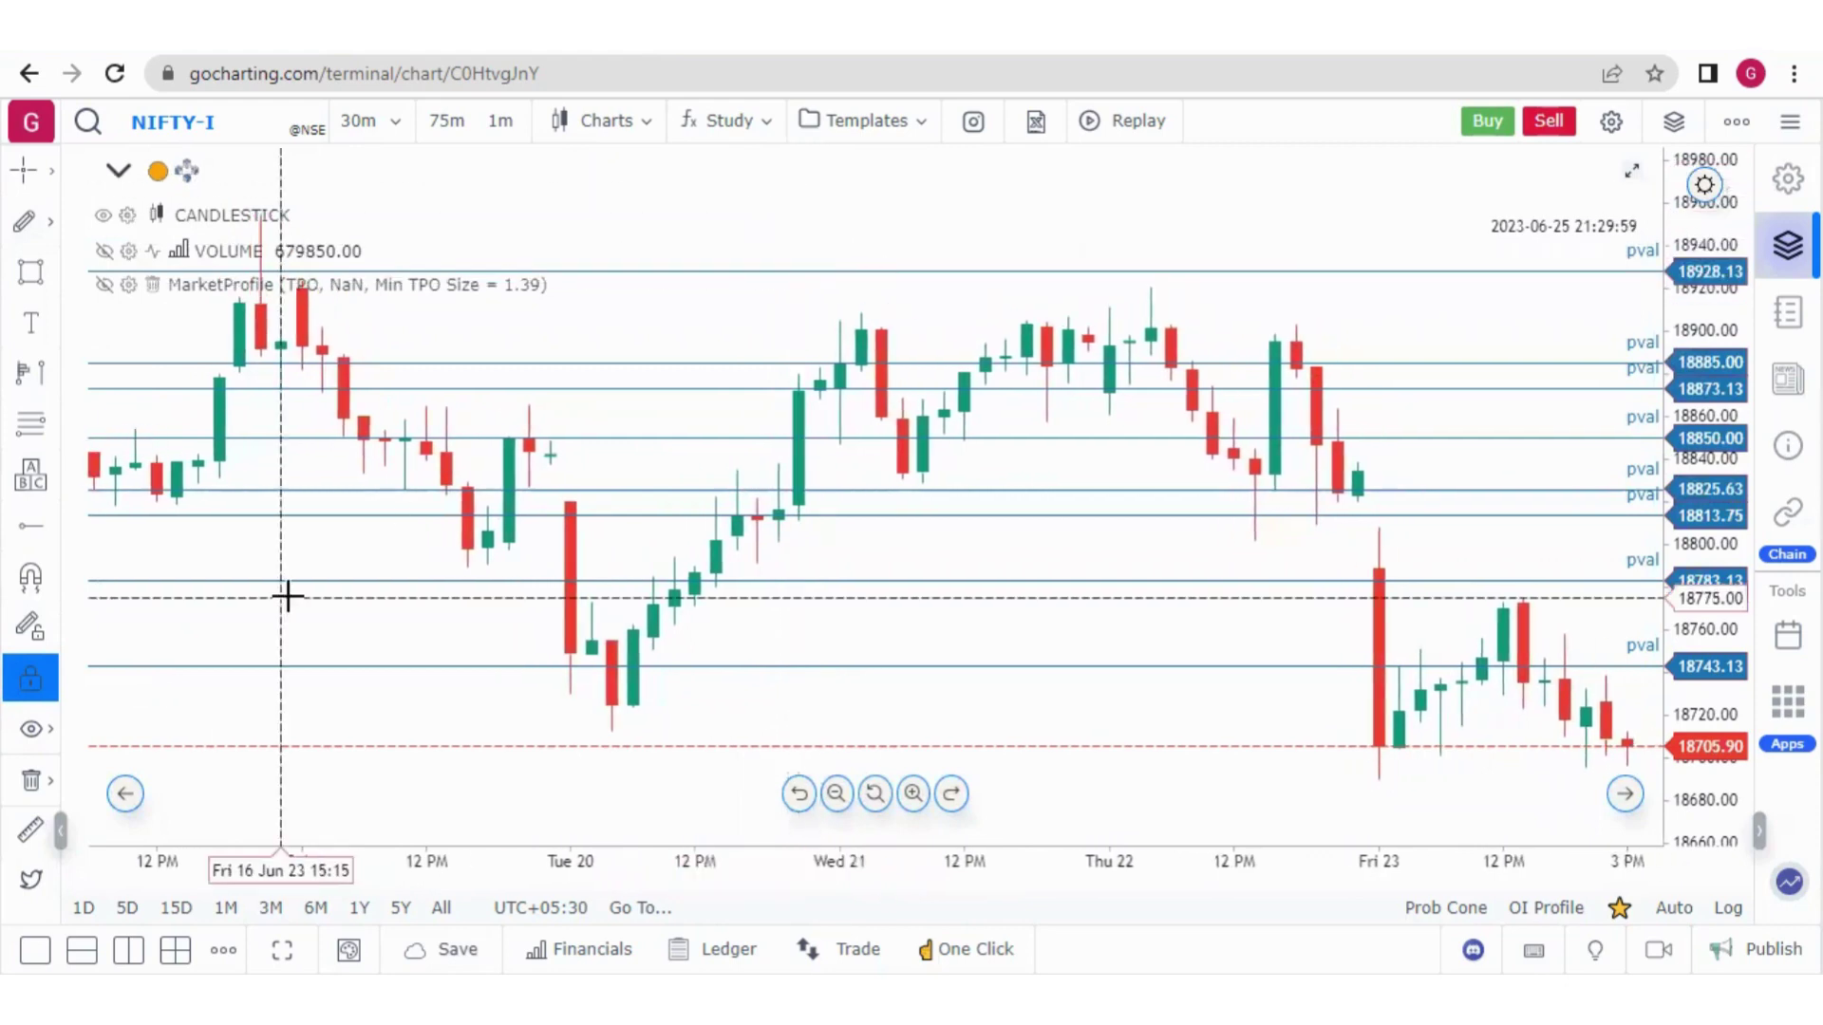
Hide all drawings via the eye options, then bring up the delete options for indicators
left_click(30, 741)
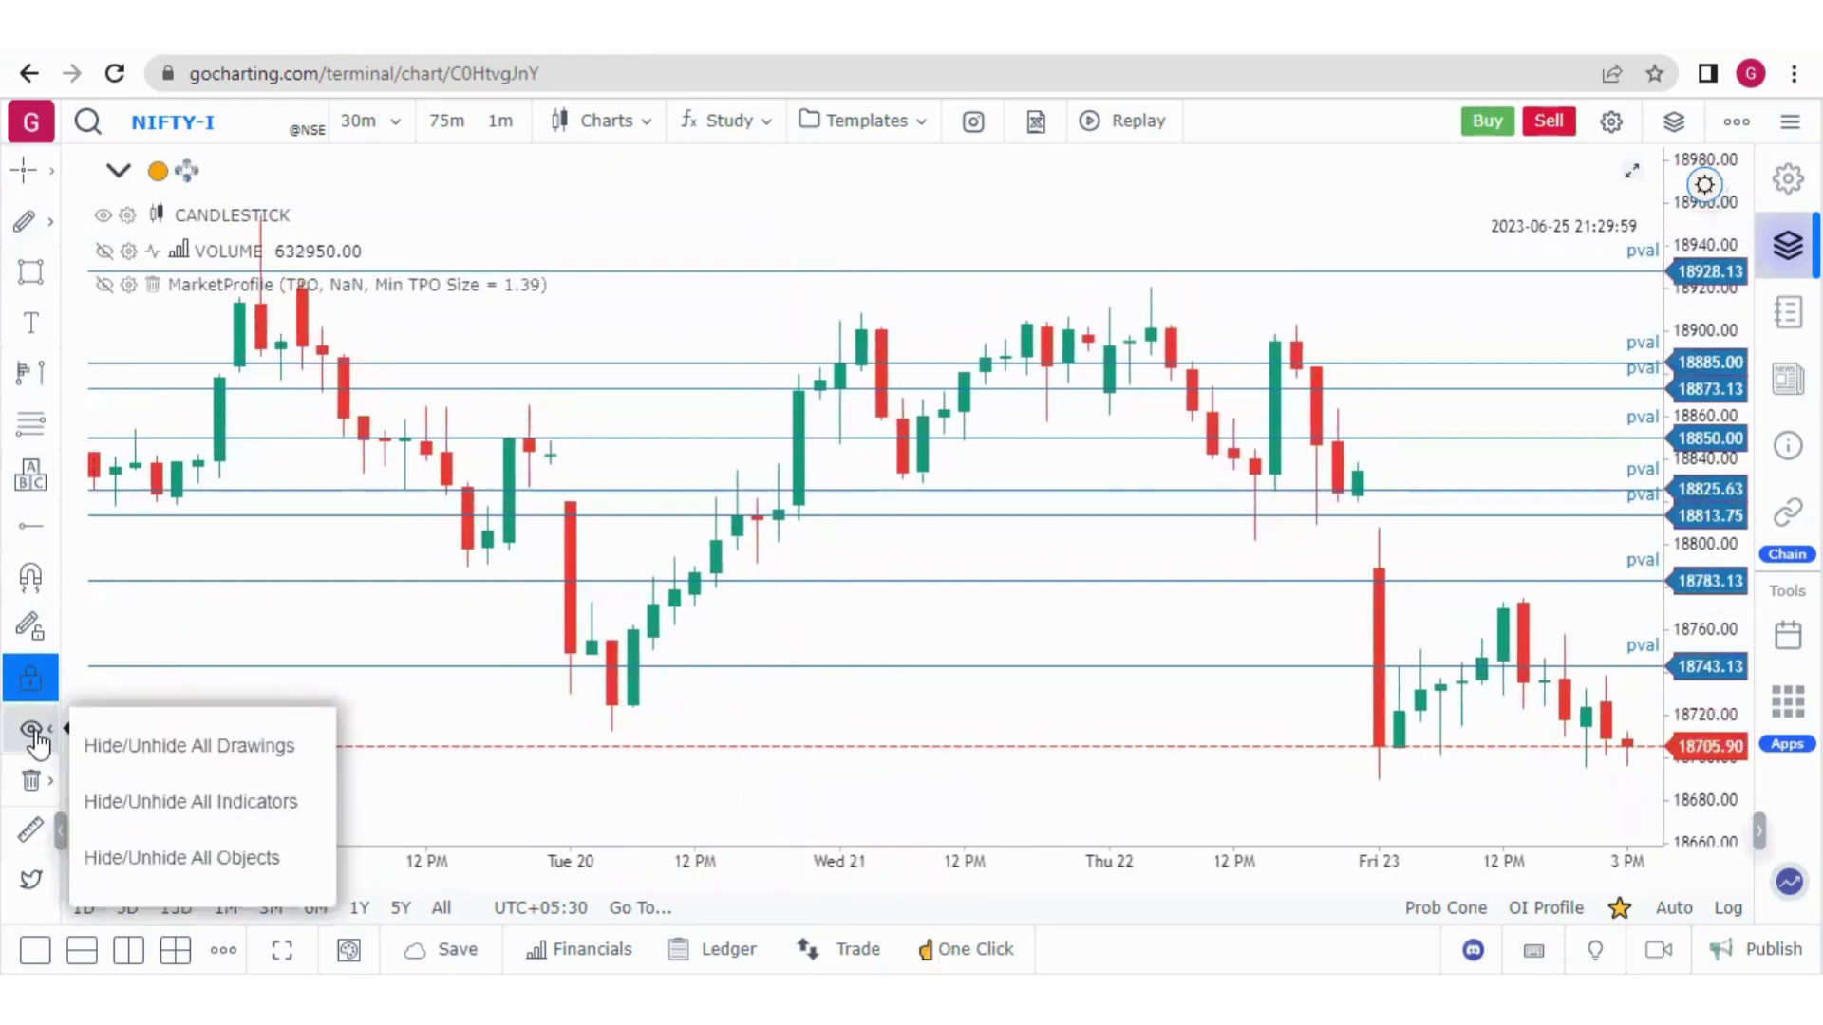
left_click(147, 748)
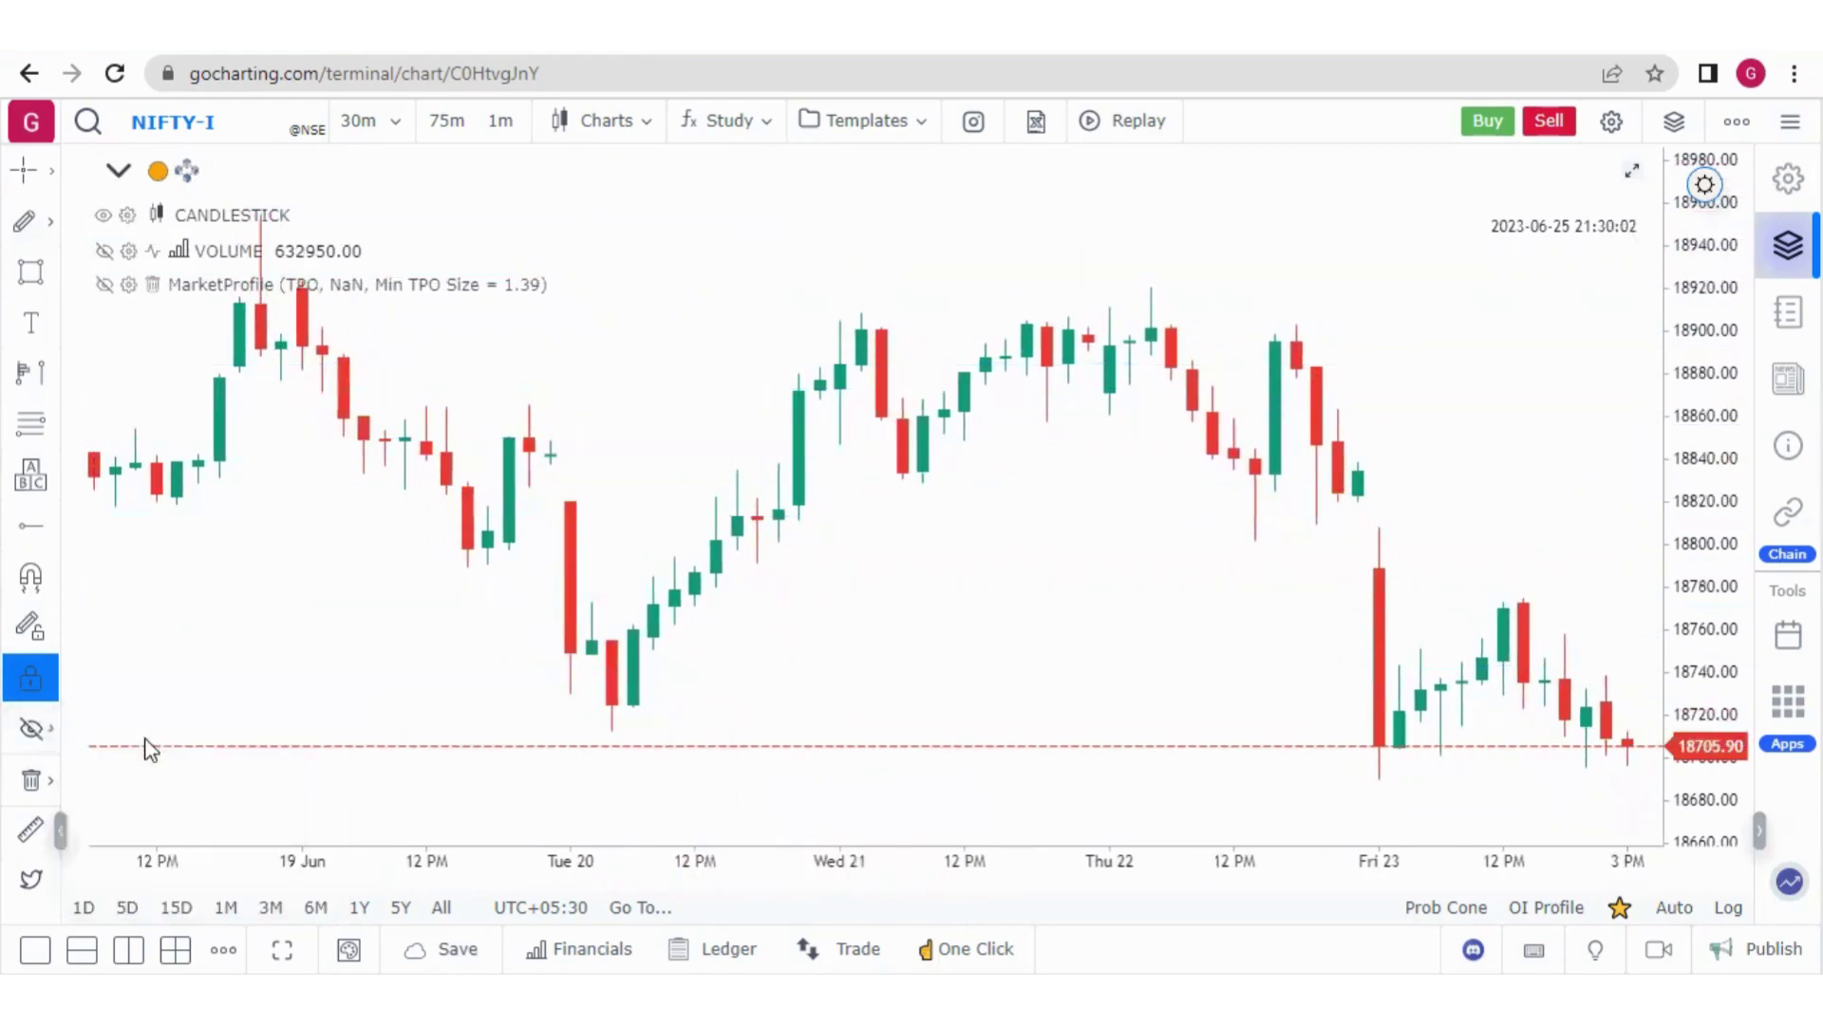
left_click(32, 729)
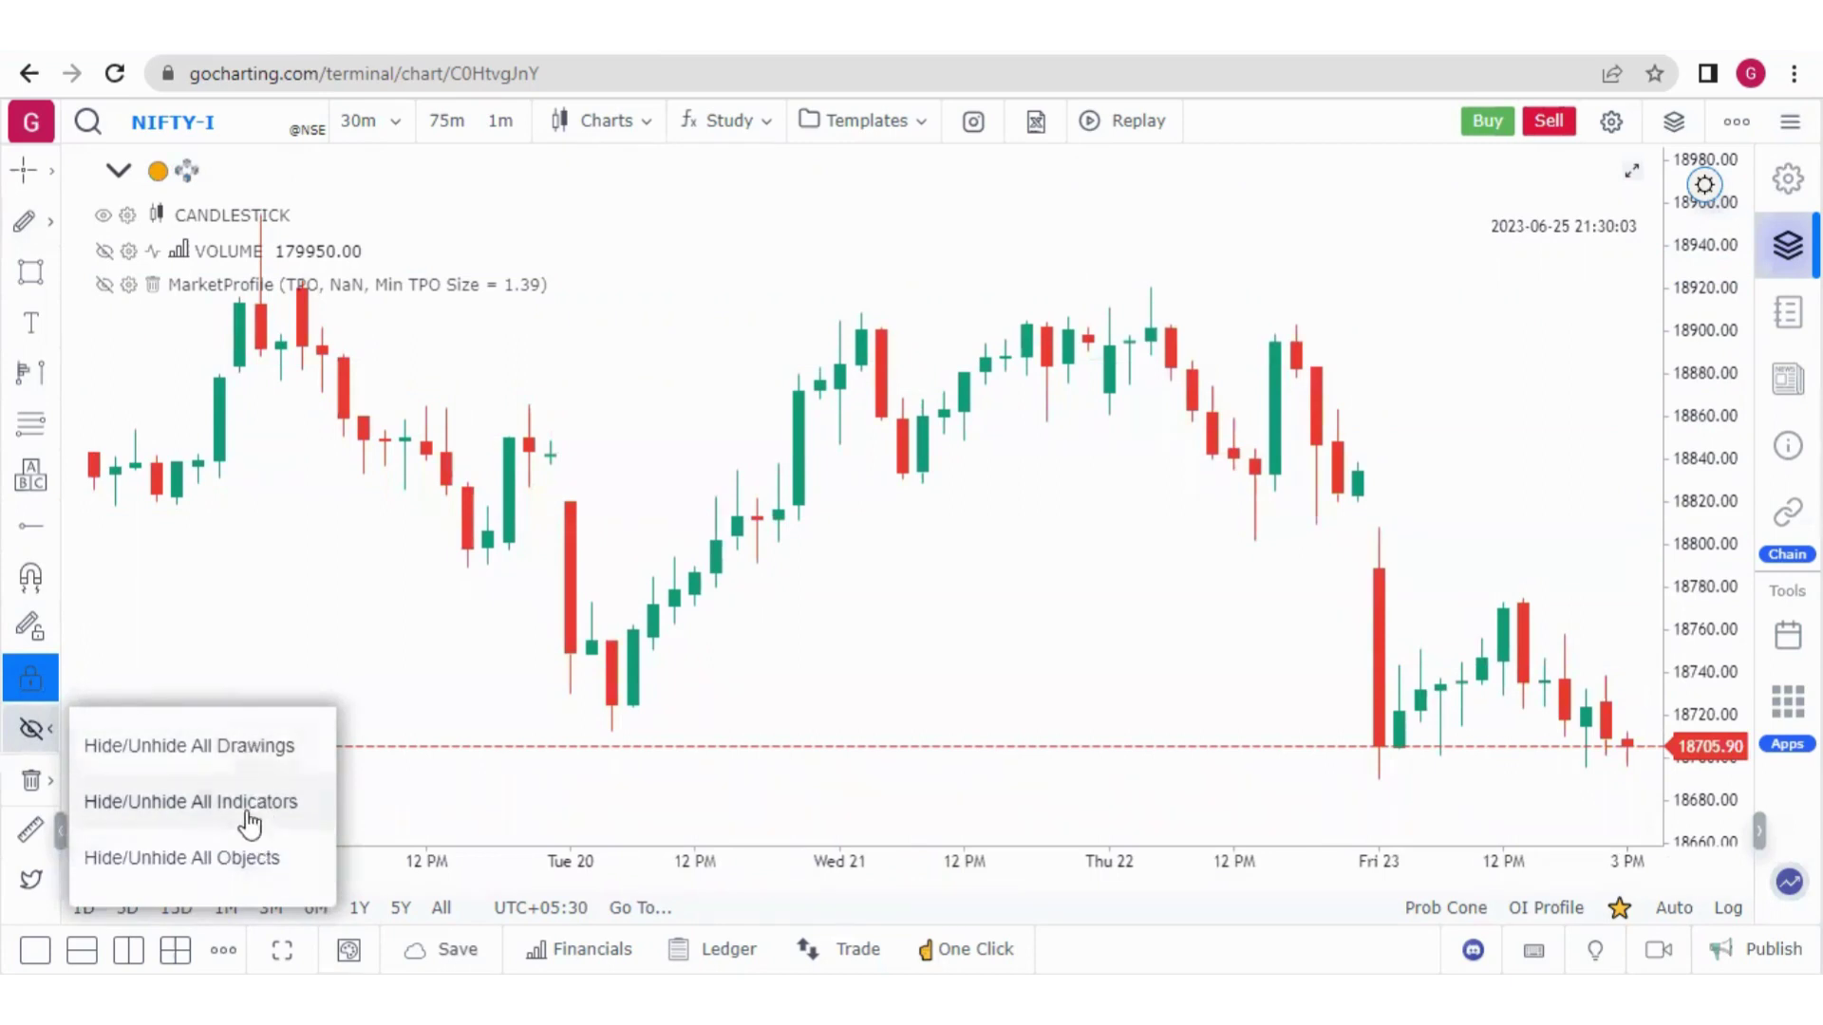
left_click(26, 784)
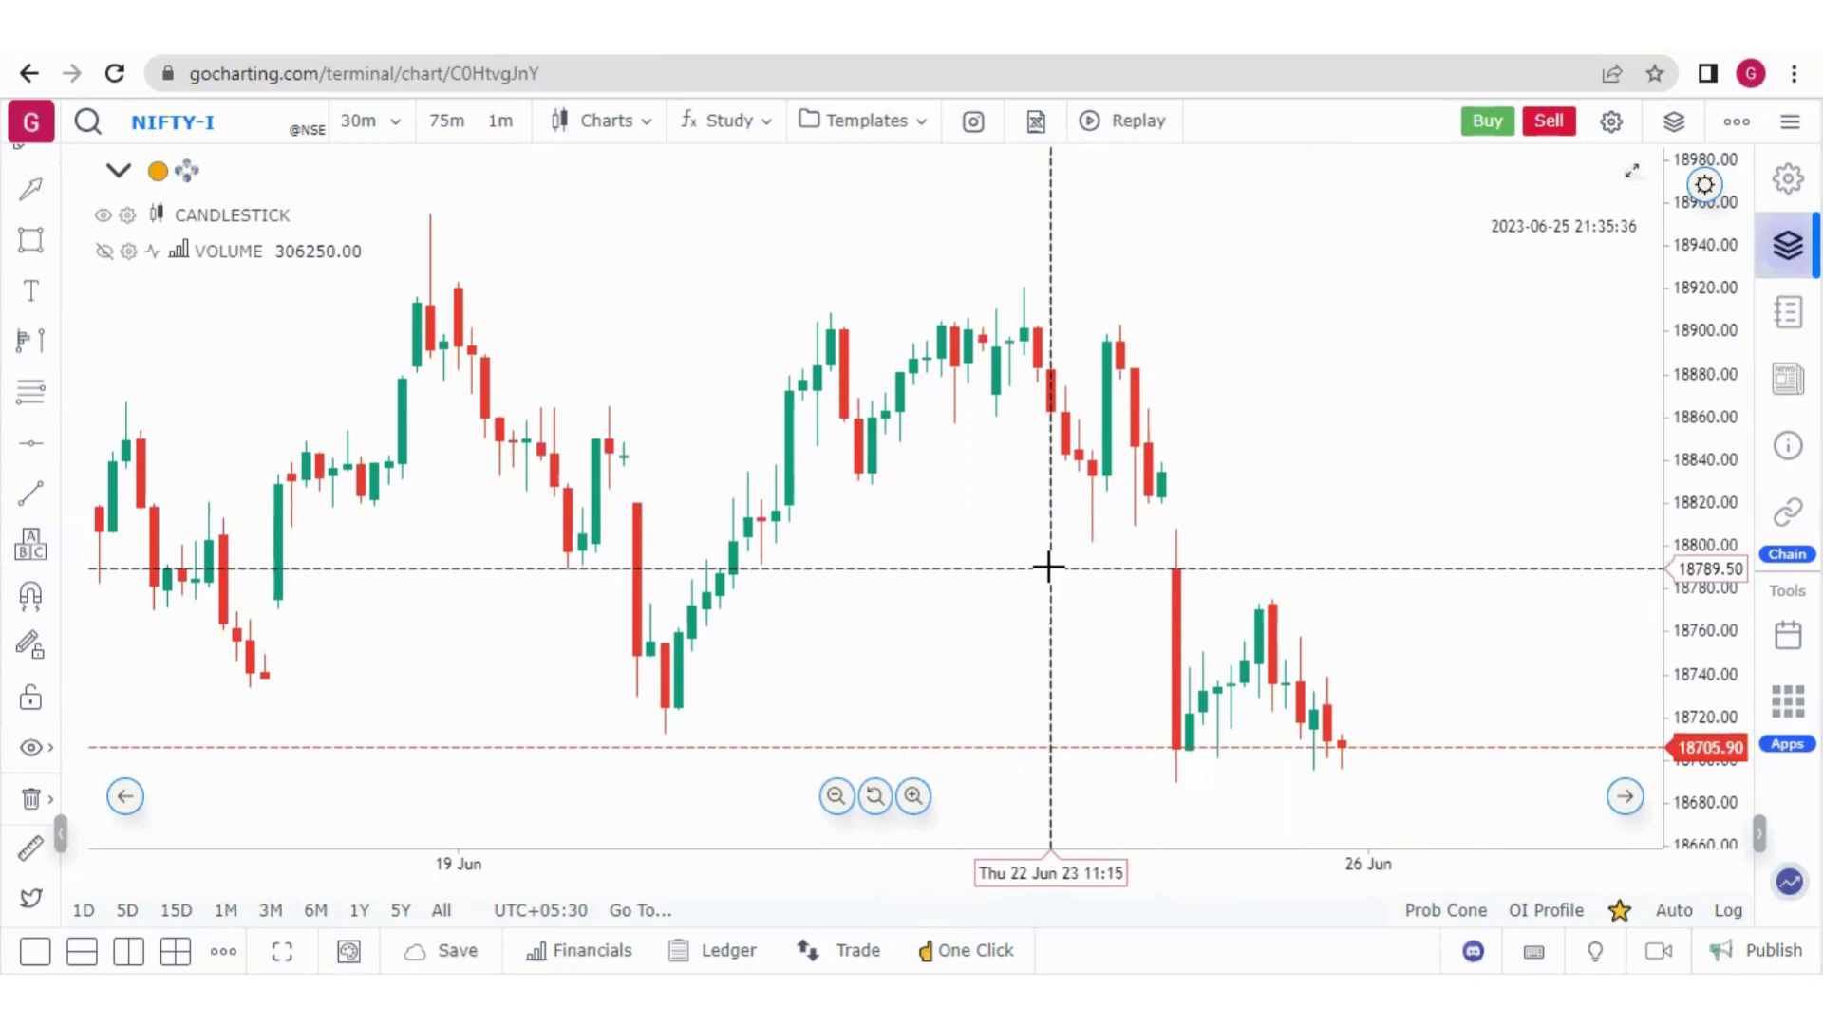
Zoom the NIFTY chart in and out, ending zoomed out to the 9–26 Jun candles
scroll(1048, 567, "up", 5)
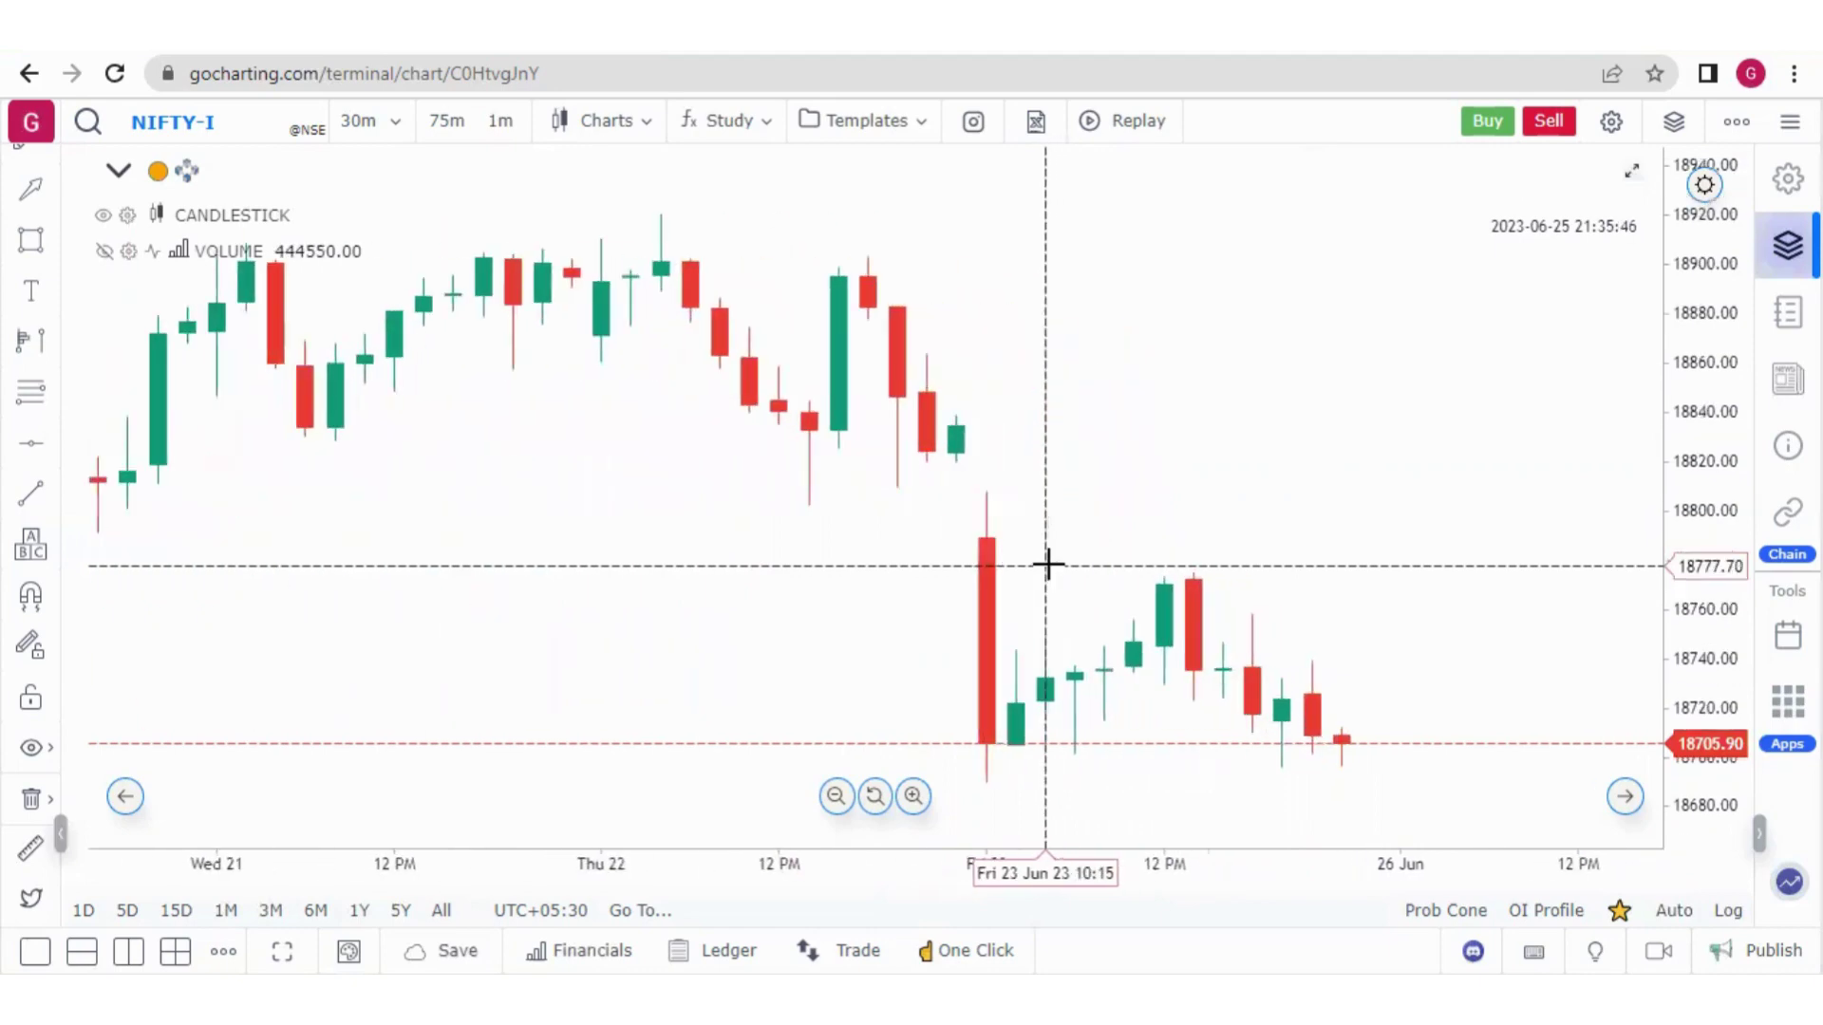
scroll(1048, 562, "down", 3)
scroll(1049, 560, "up", 5)
scroll(1051, 555, "down", 3)
scroll(1051, 553, "down", 3)
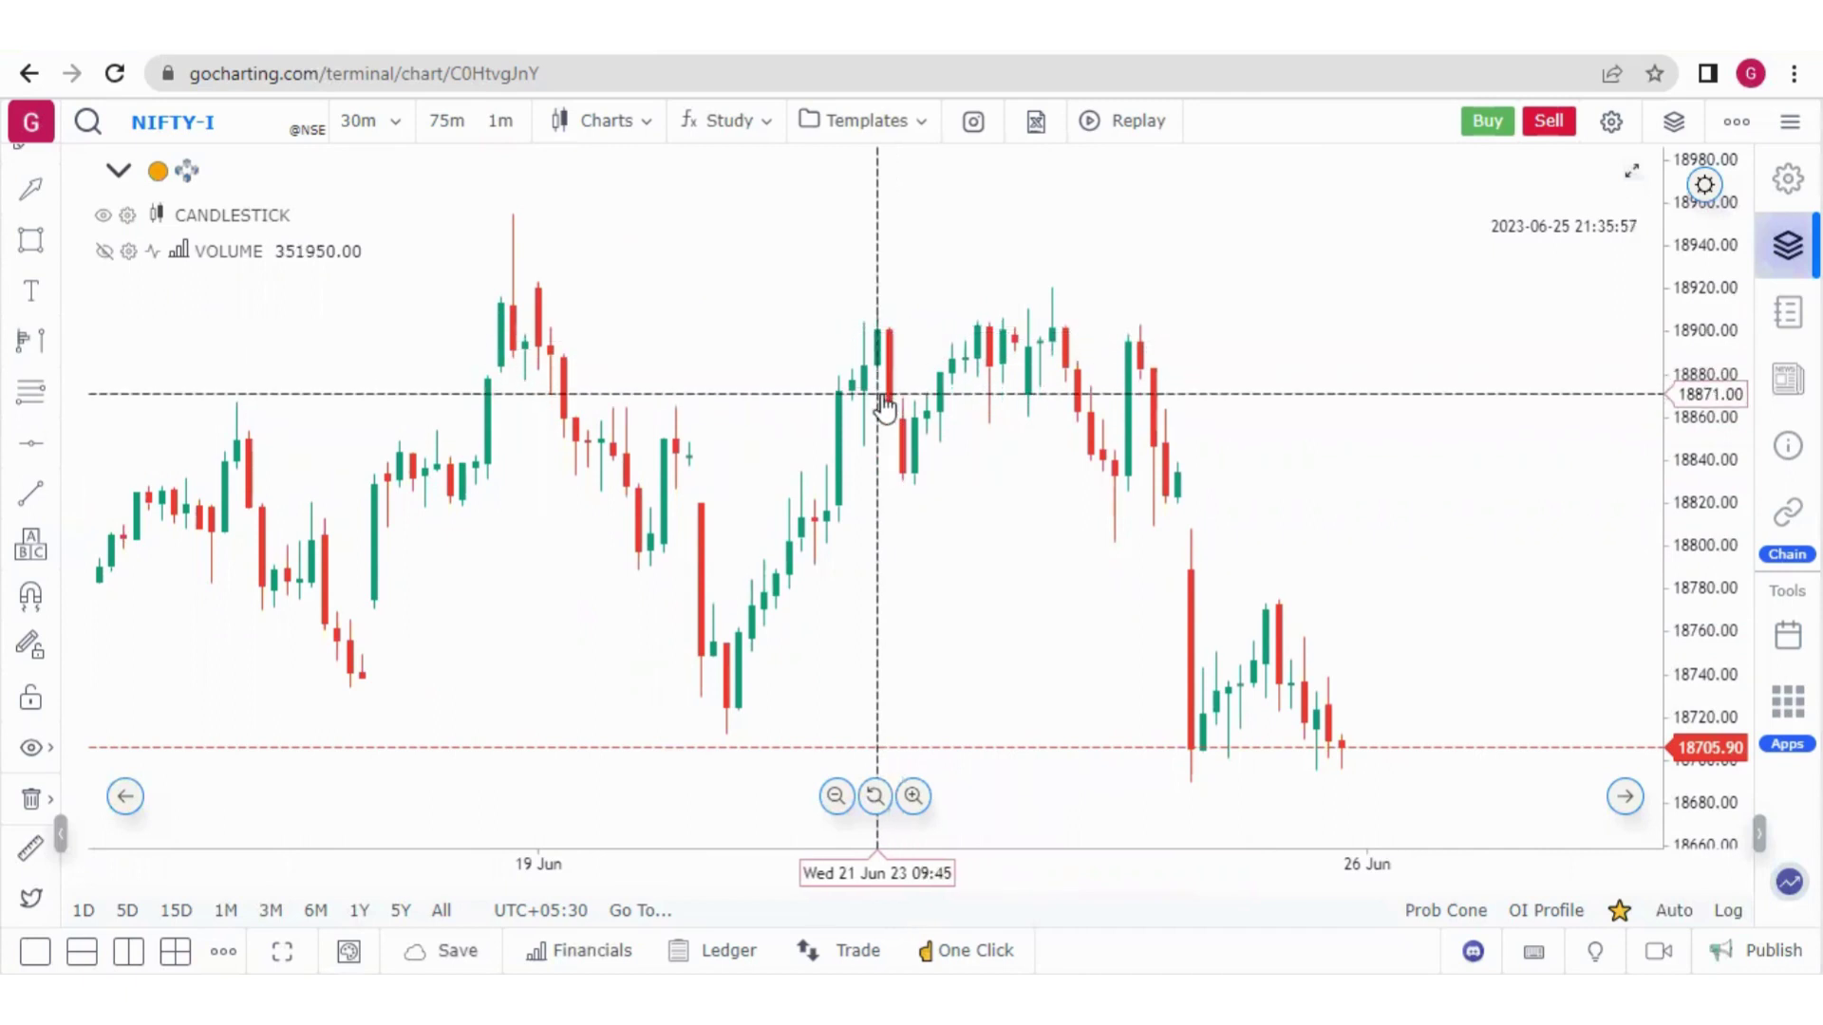
scroll(887, 397, "up", 3)
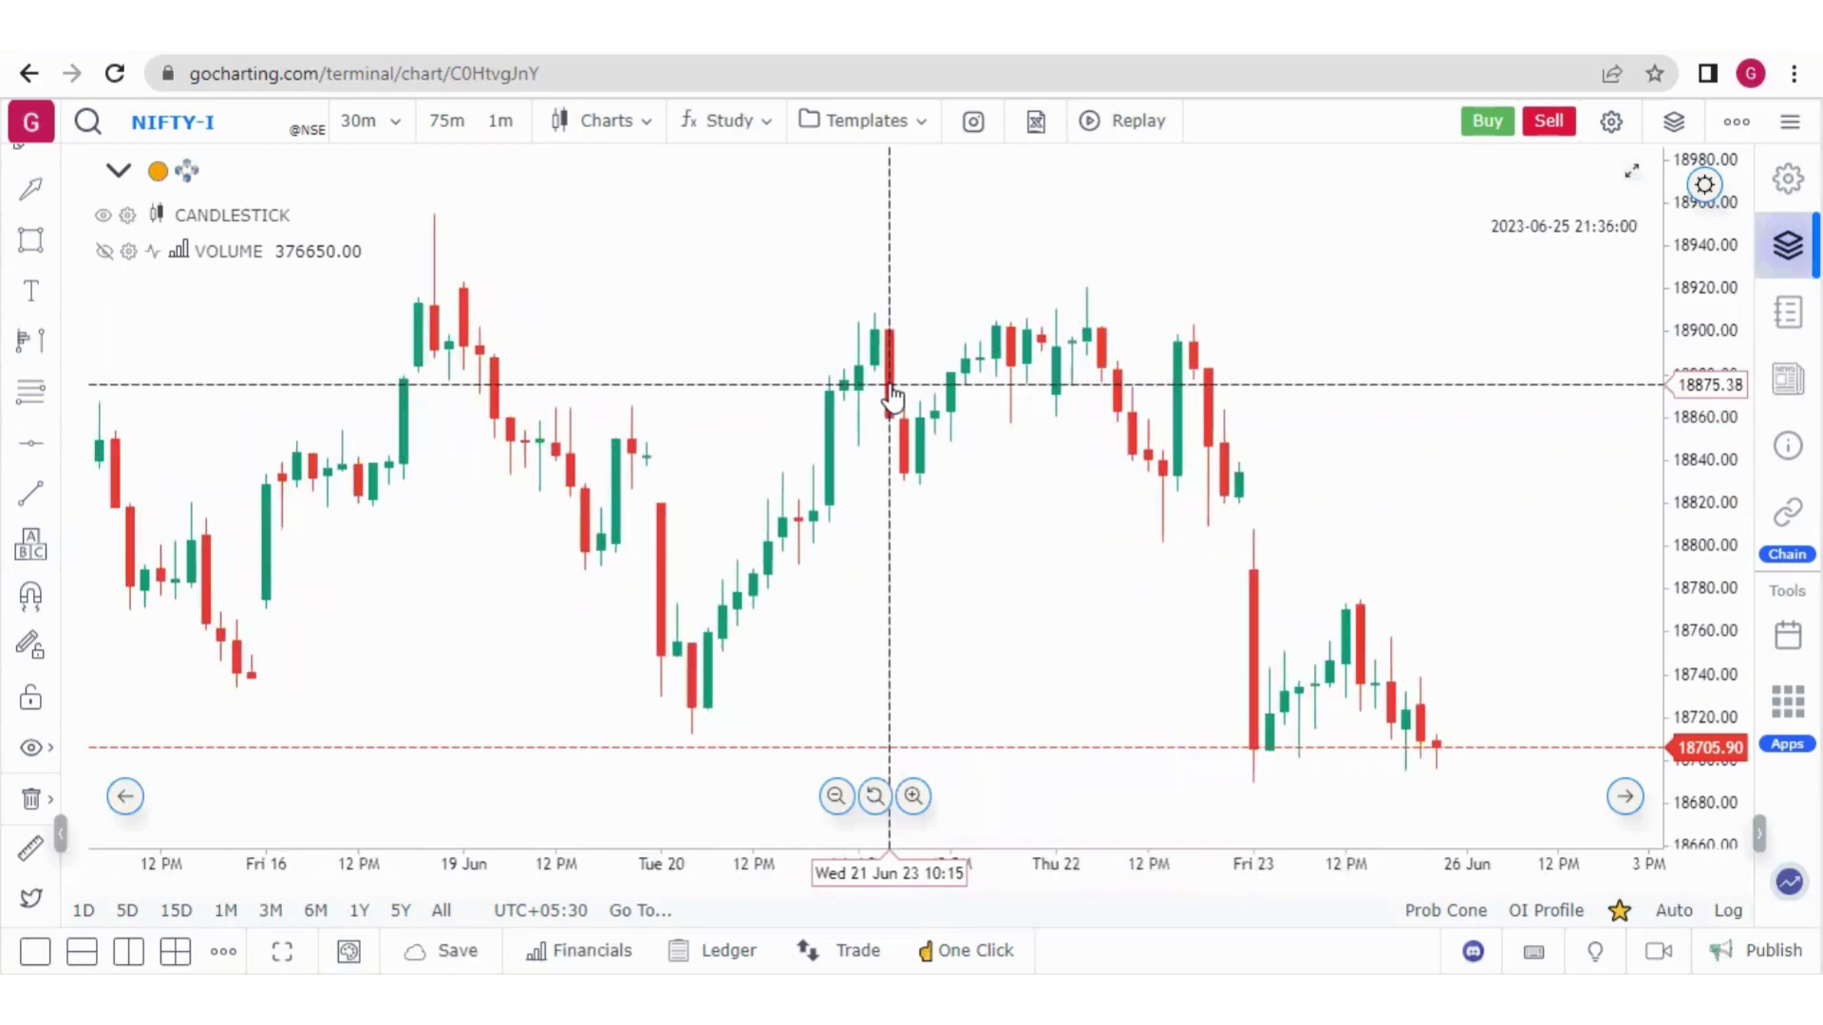
scroll(890, 396, "up", 5)
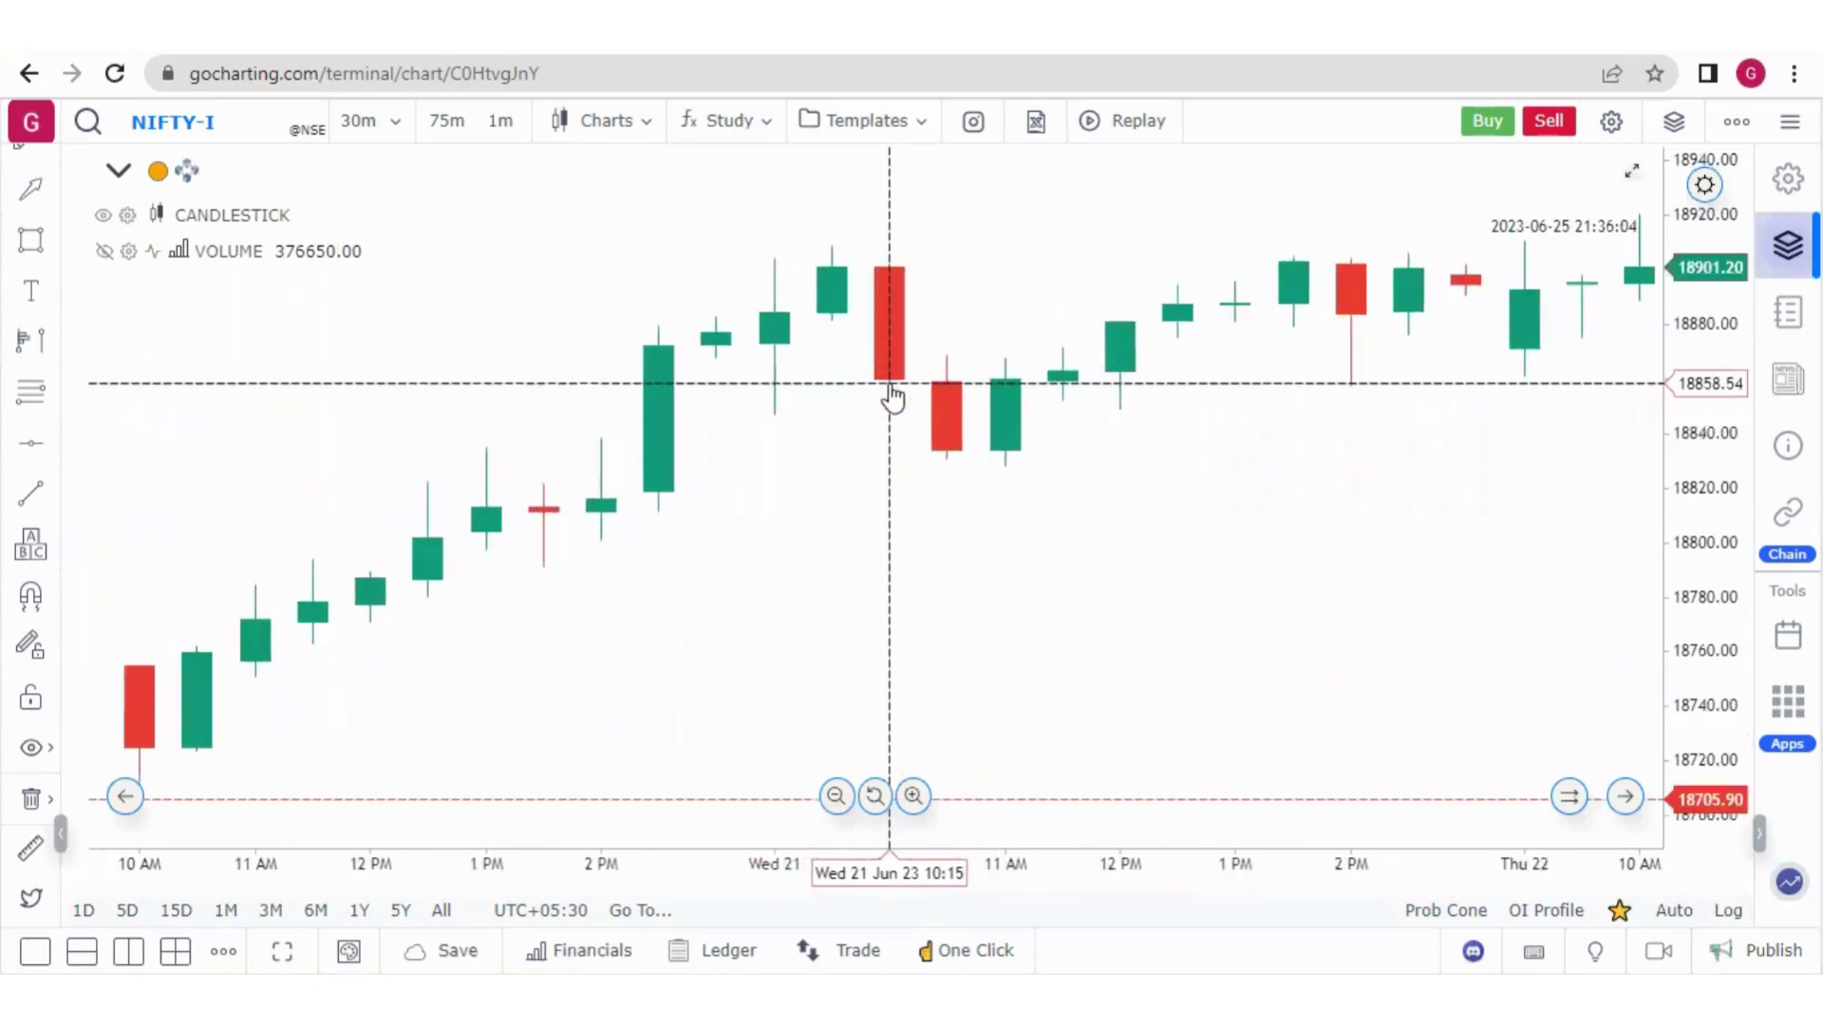
scroll(891, 397, "up", 4)
scroll(892, 396, "down", 8)
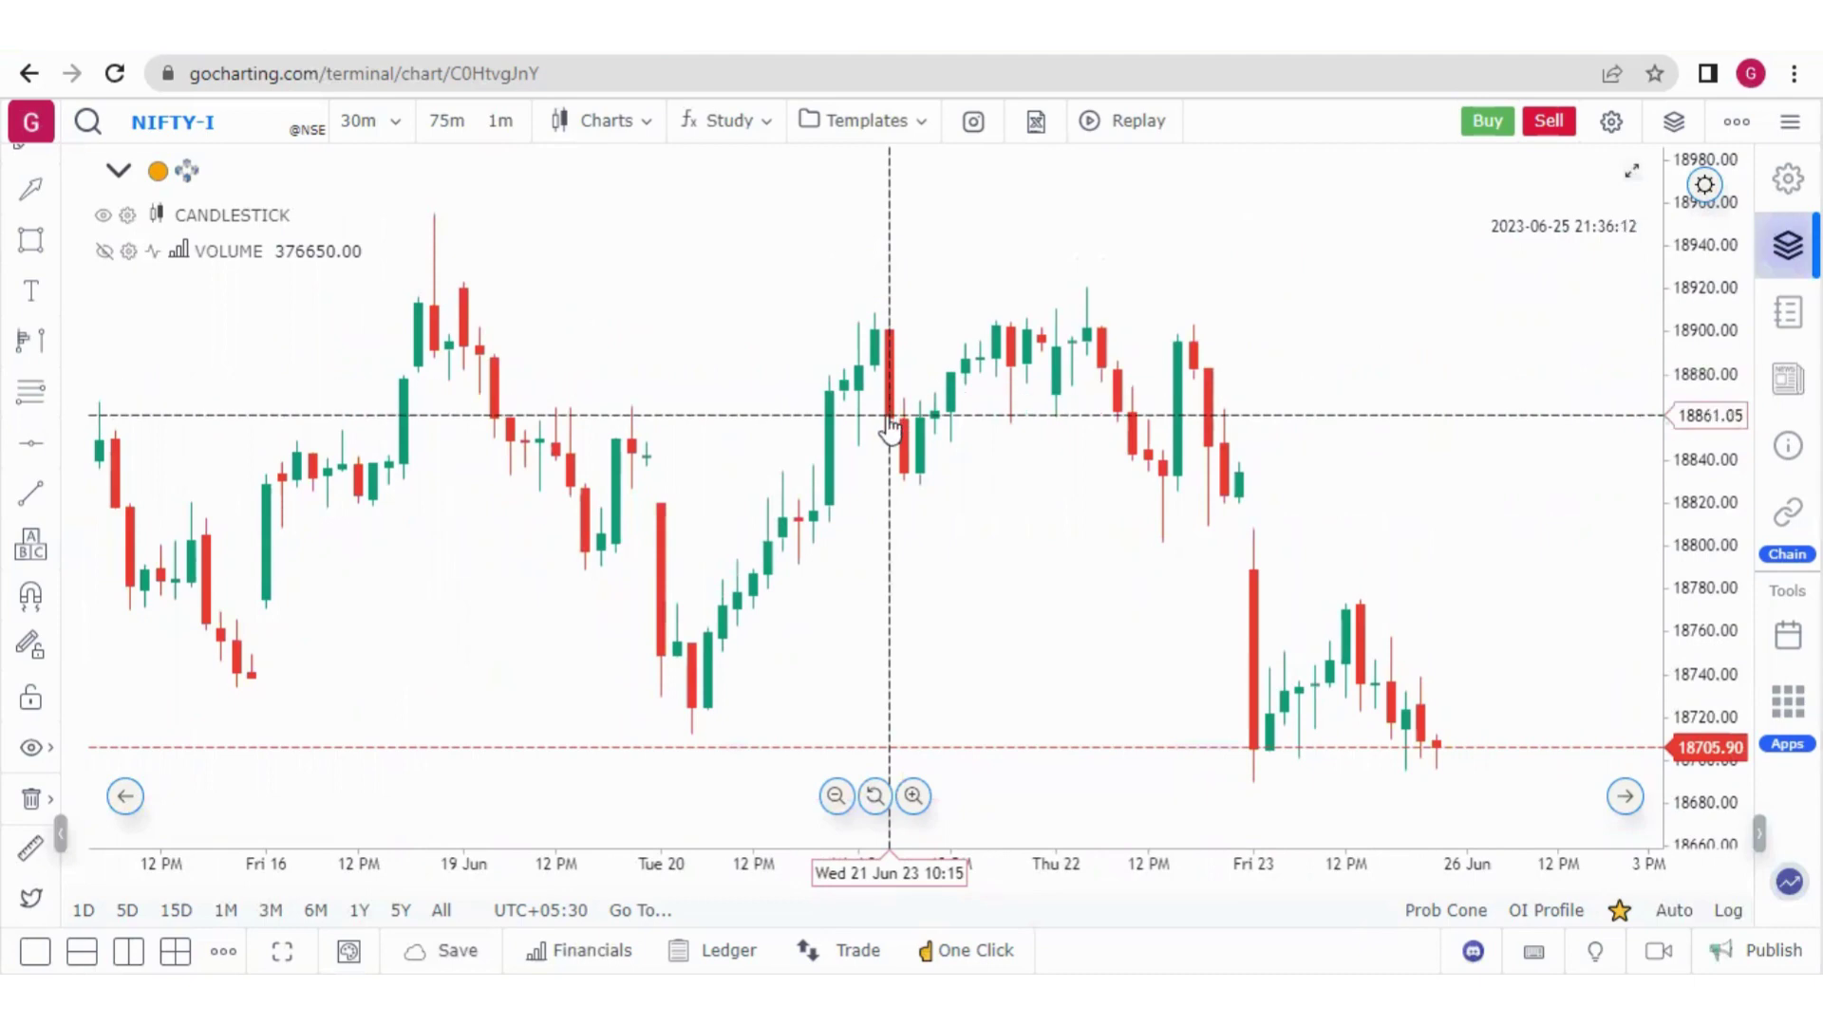
scroll(890, 427, "up", 10)
scroll(890, 429, "down", 8)
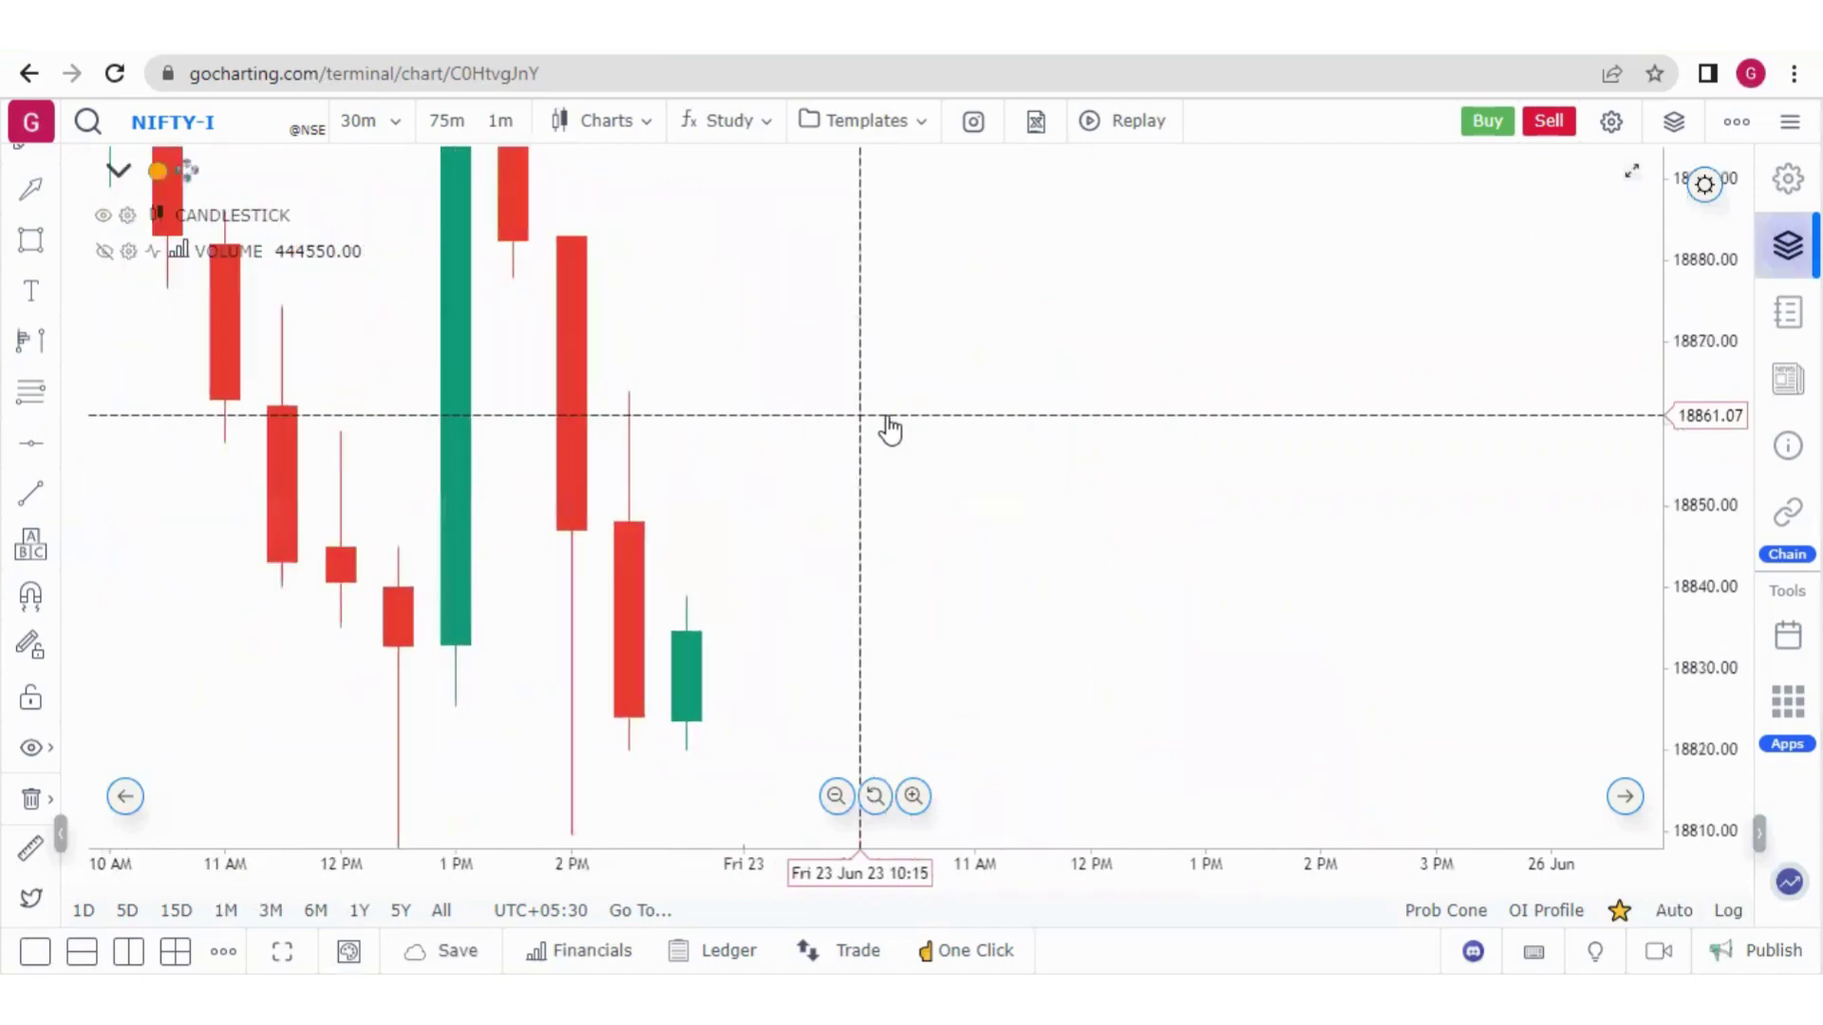
scroll(889, 429, "down", 8)
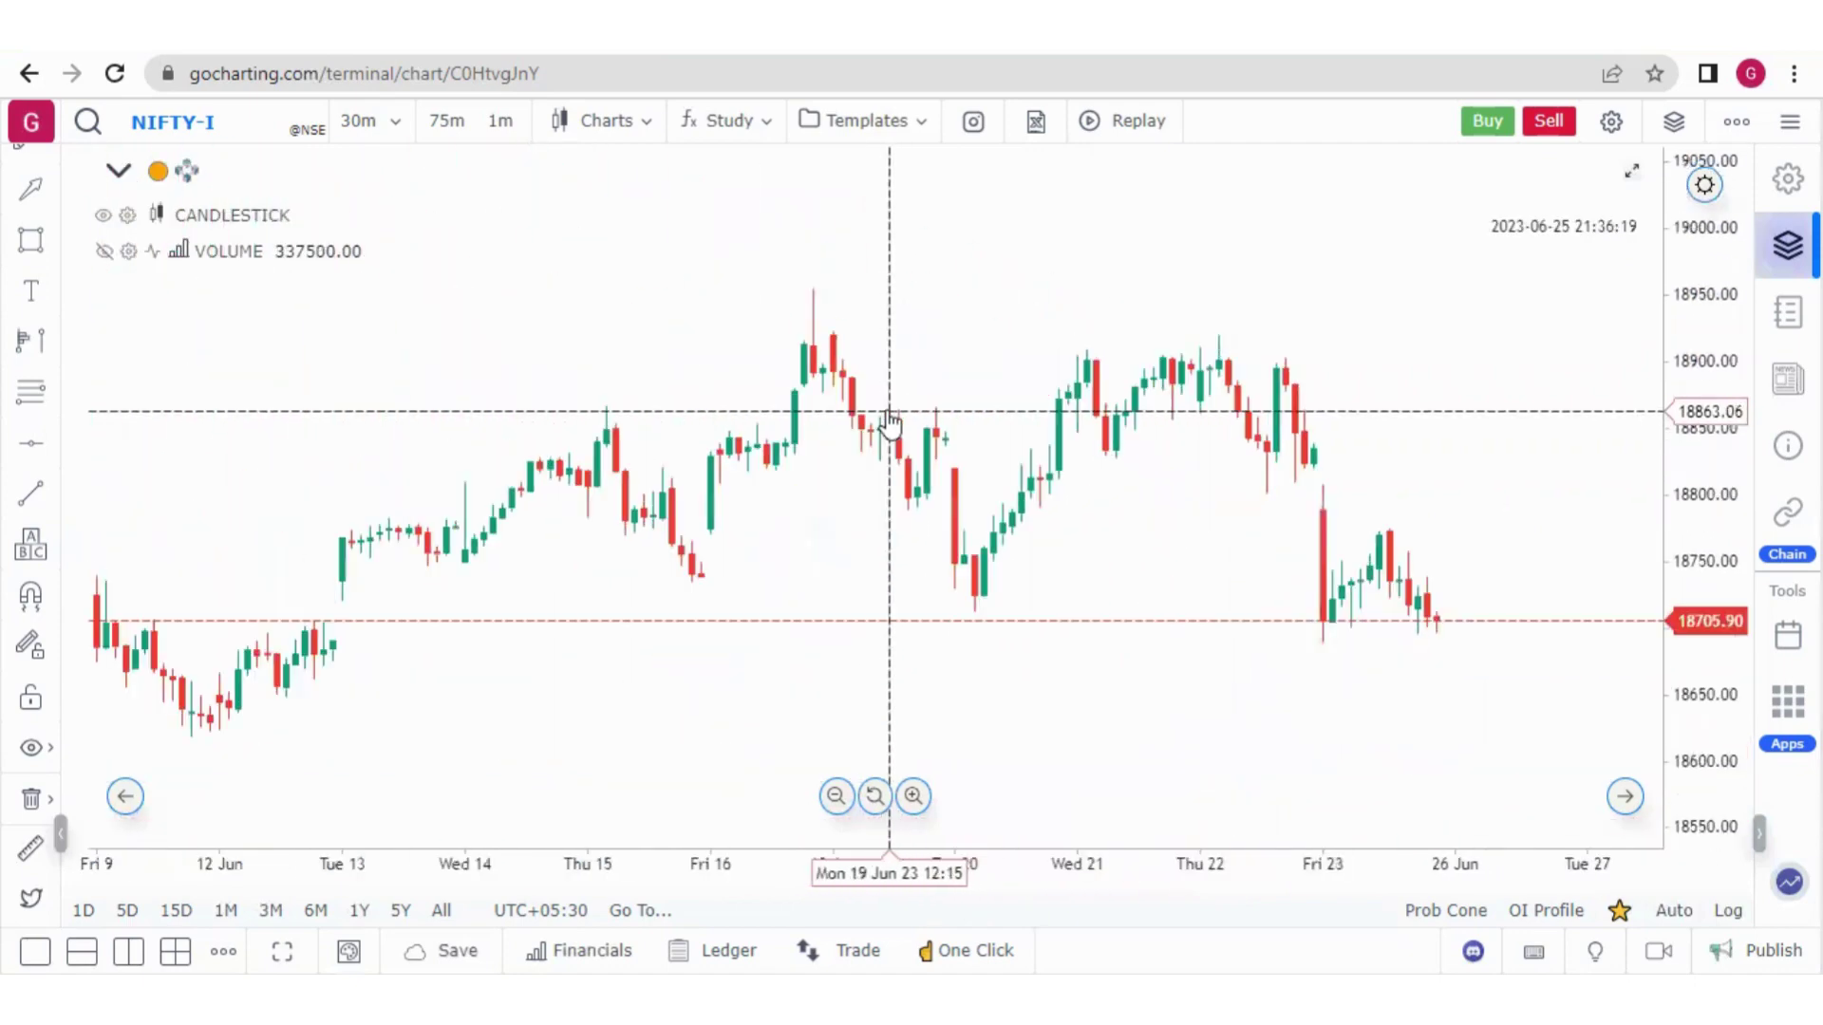
Draw a trendline from the Fri 16 low to Wed 21, drag its end, then remove it
left_click(31, 493)
left_click(701, 595)
left_click(1058, 419)
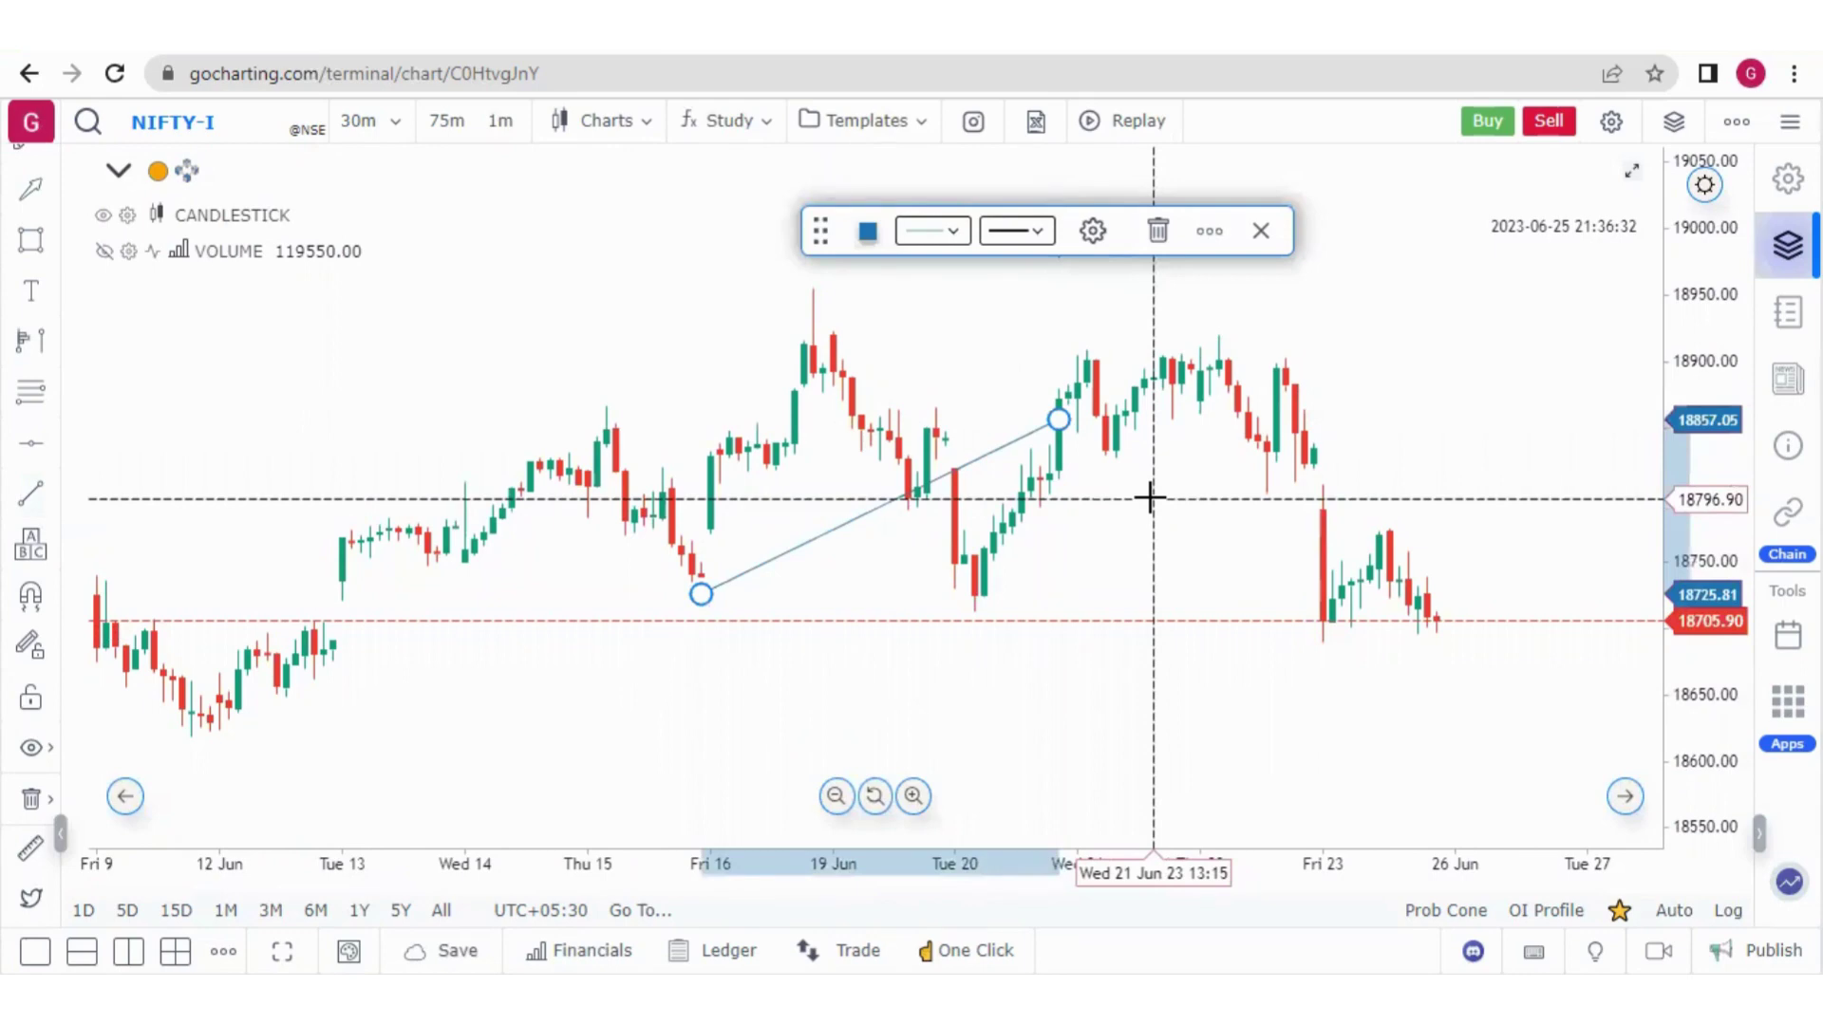
left_click_drag(1056, 416, 1282, 403)
key("Delete")
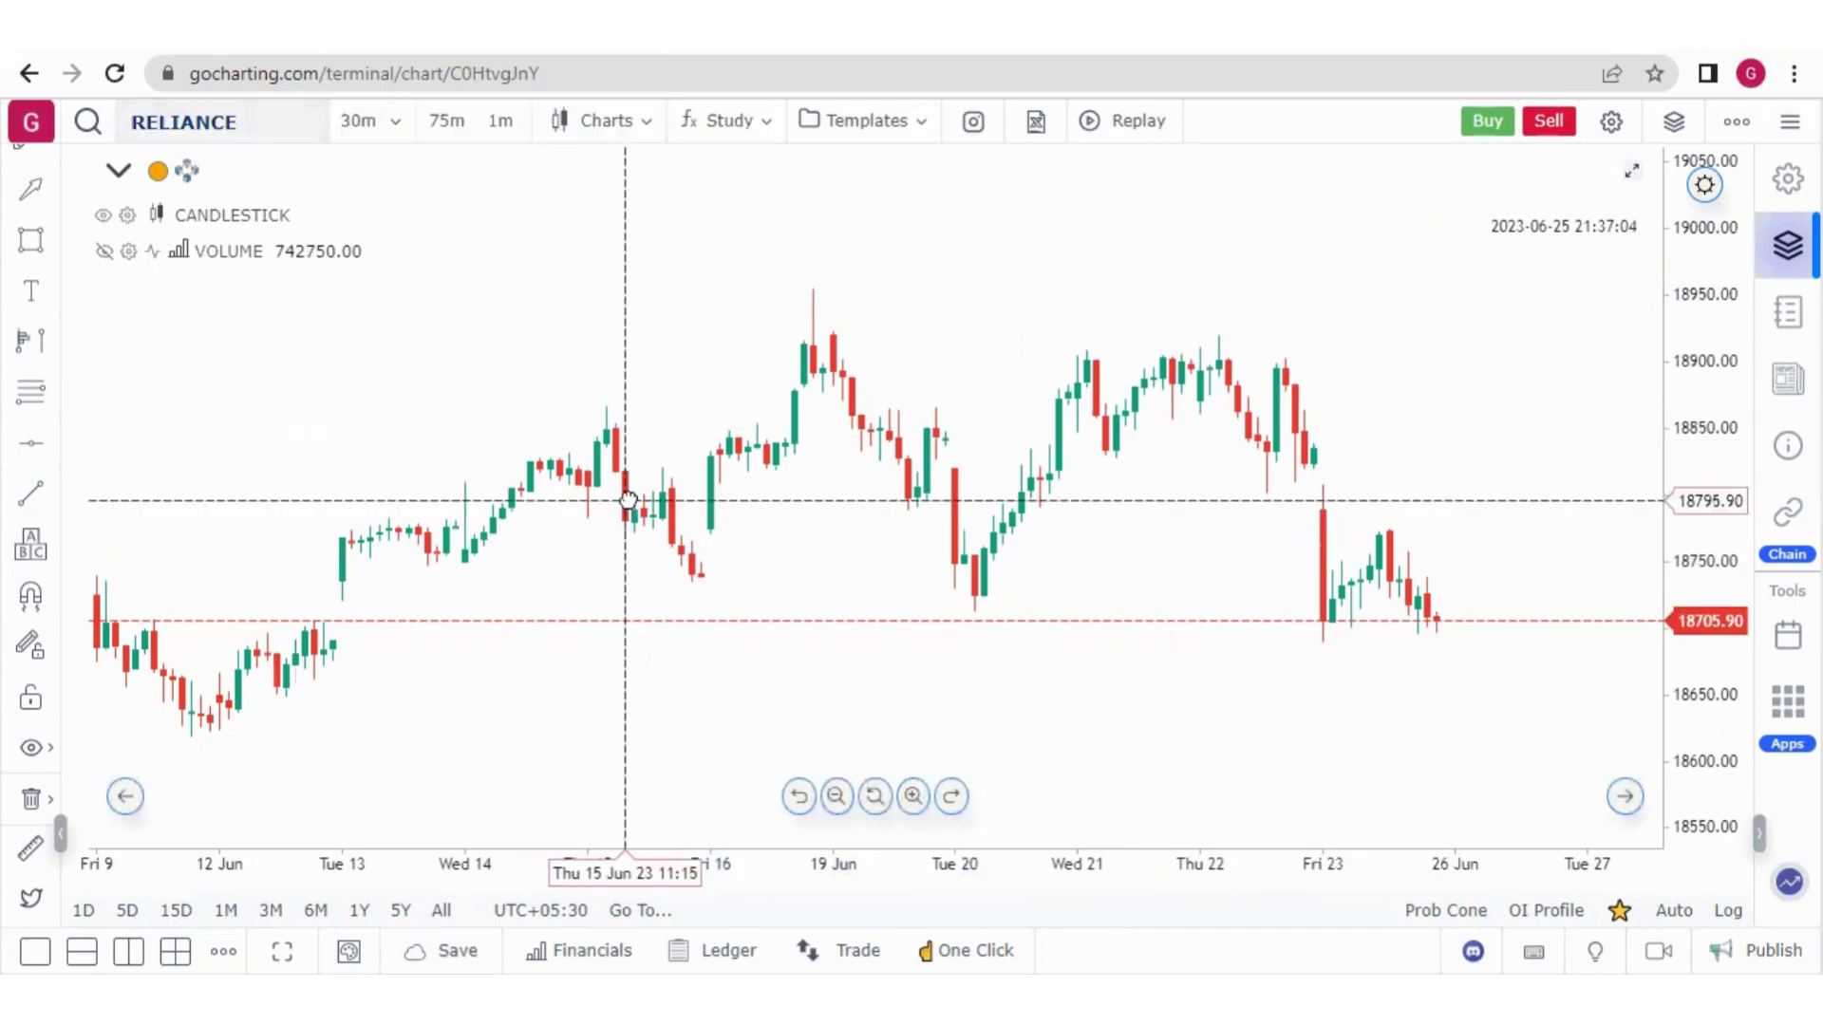
Switch the symbol to NIFTY, then TATAMOTORS, and enter 30 as a custom interval
left_click(252, 122)
type("nifty")
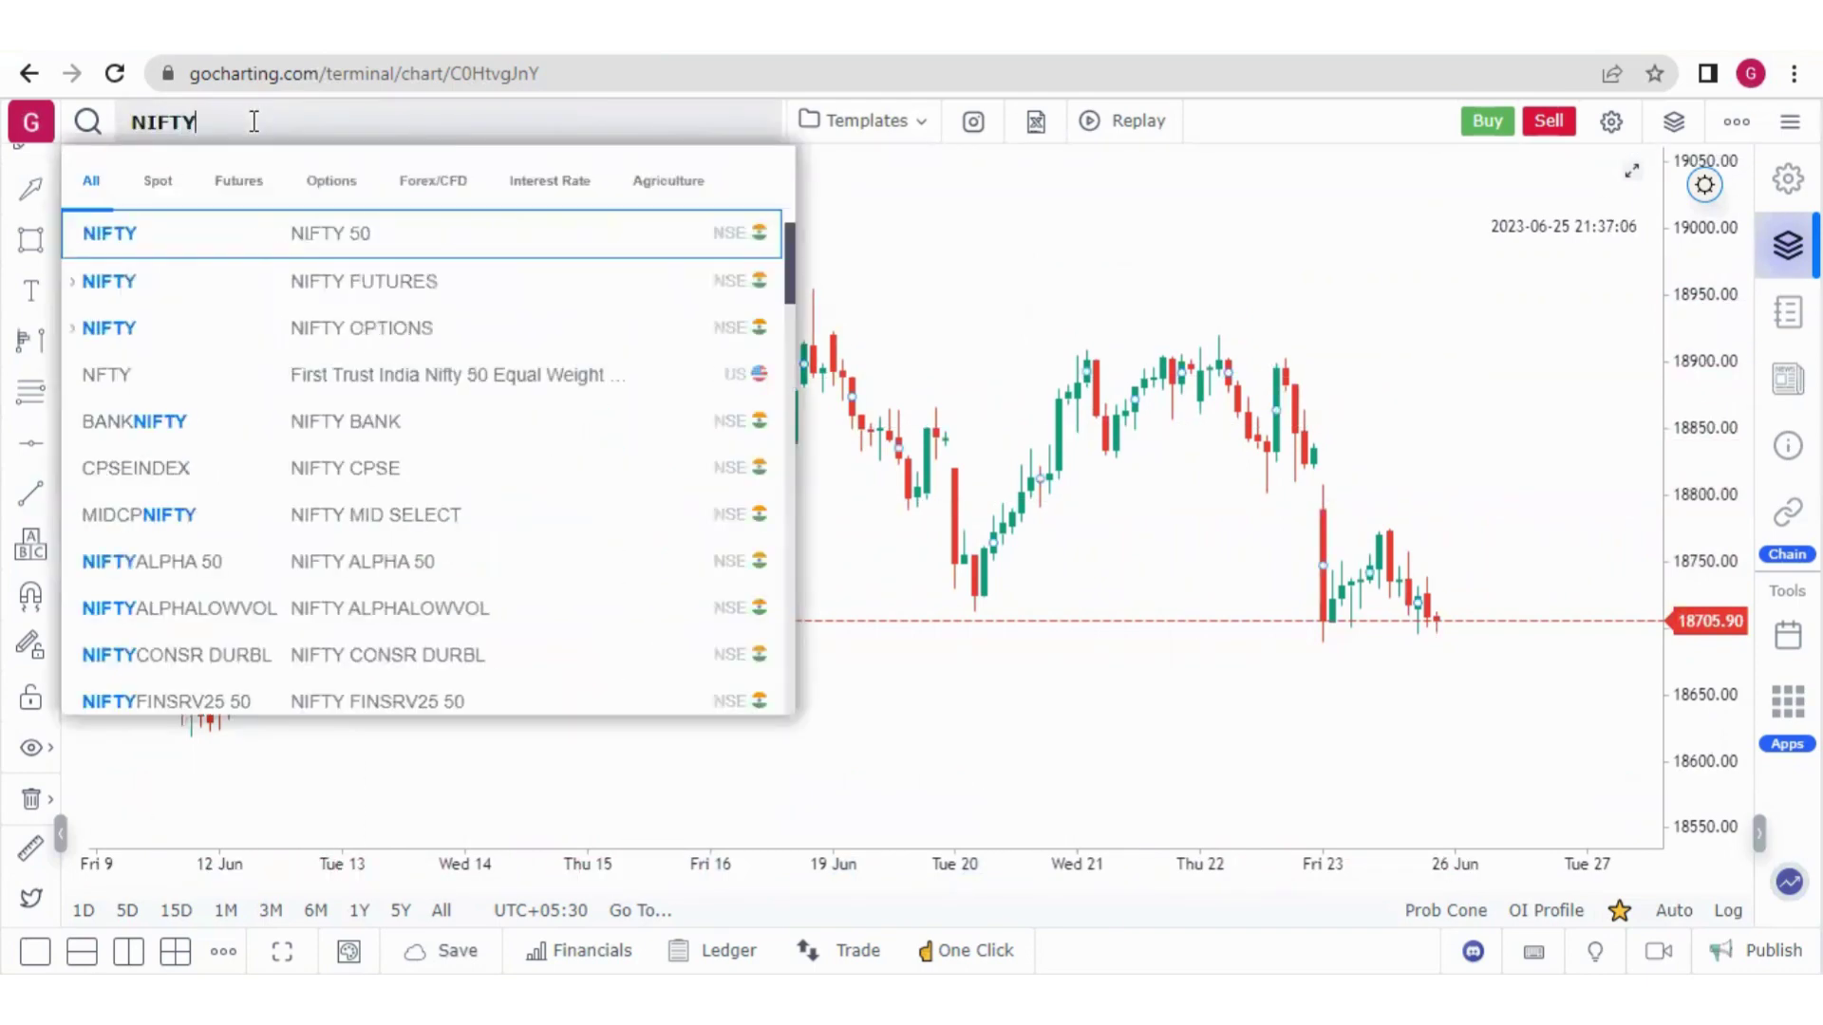
key("Return")
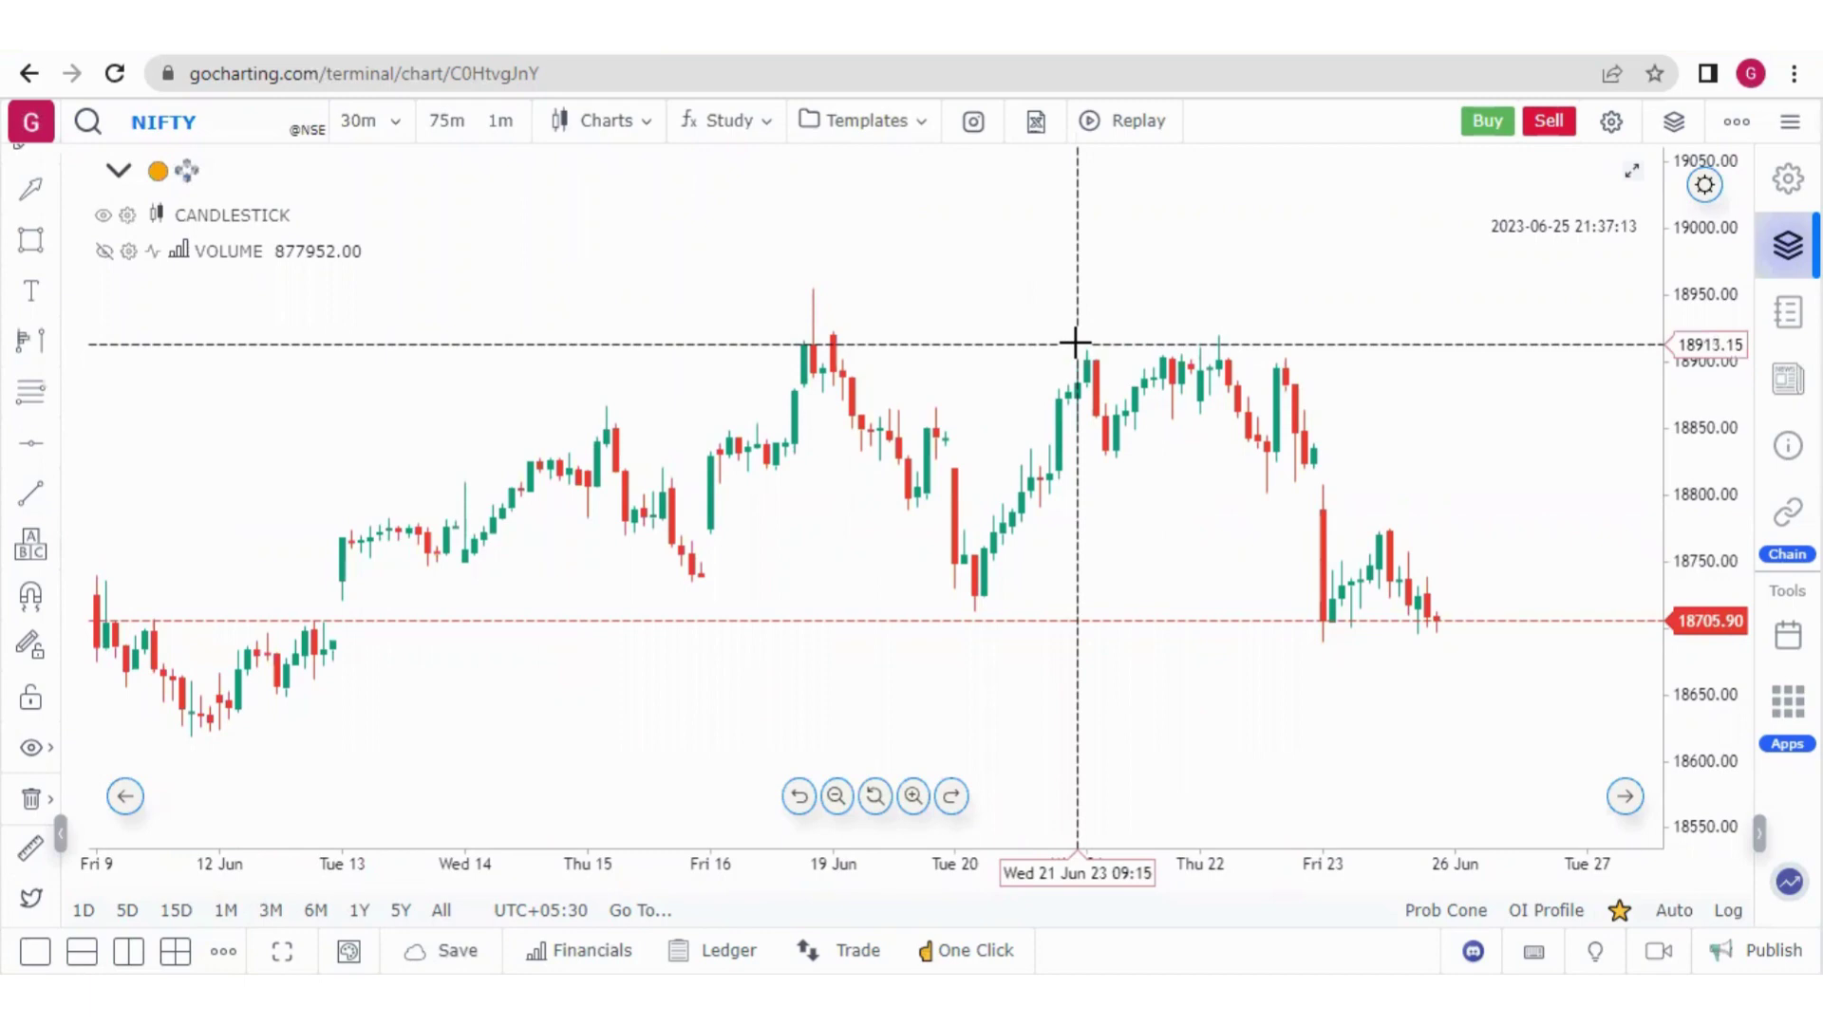
type("TATAMOTORS")
key("Return")
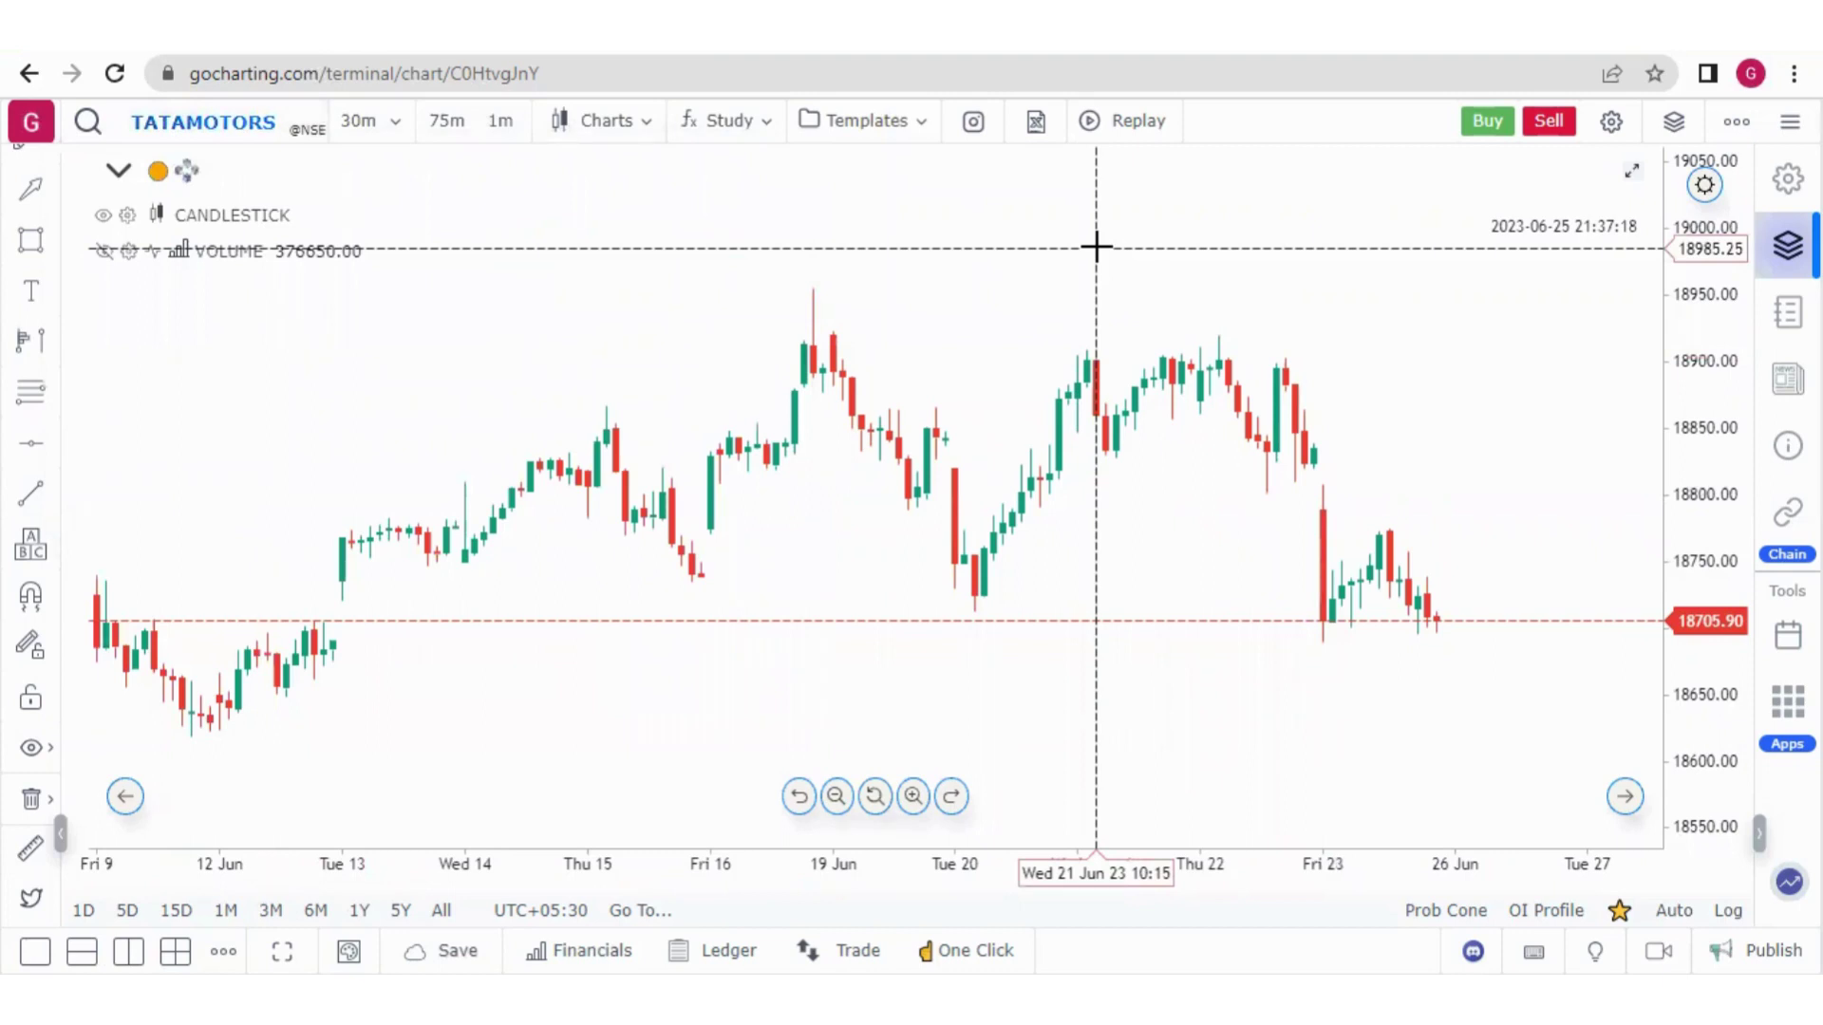
type("30")
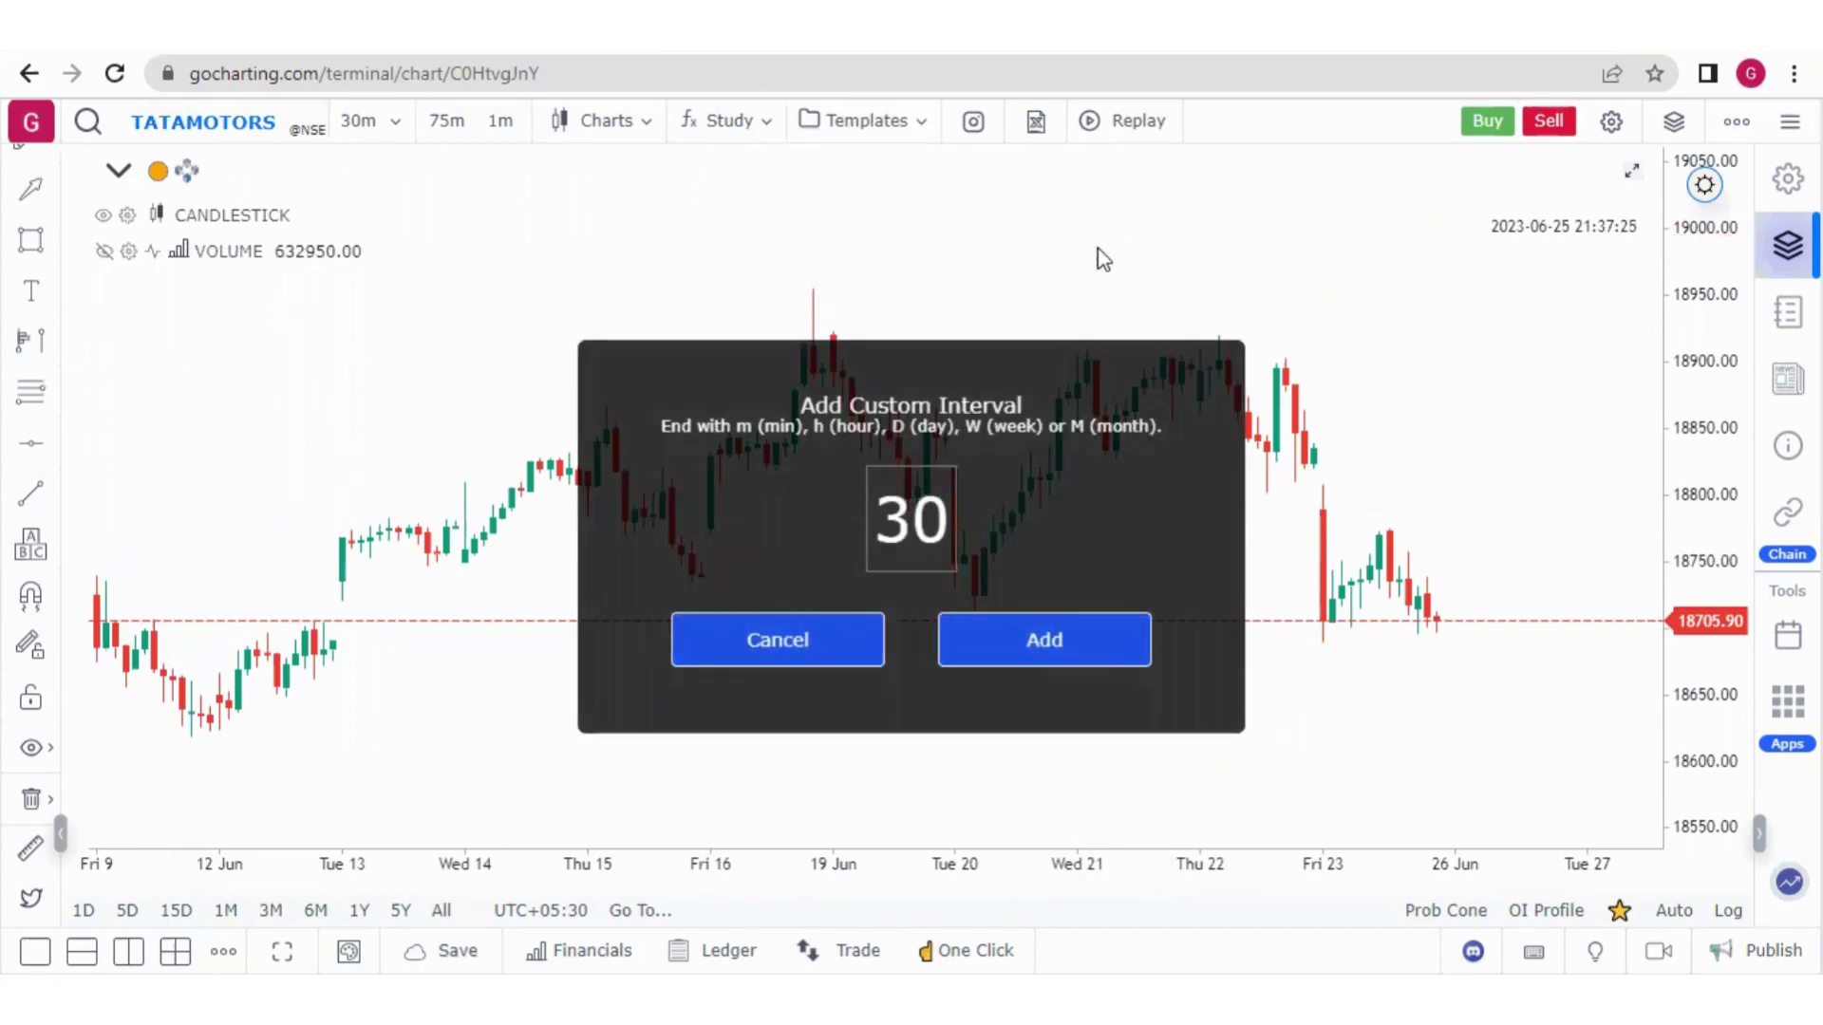